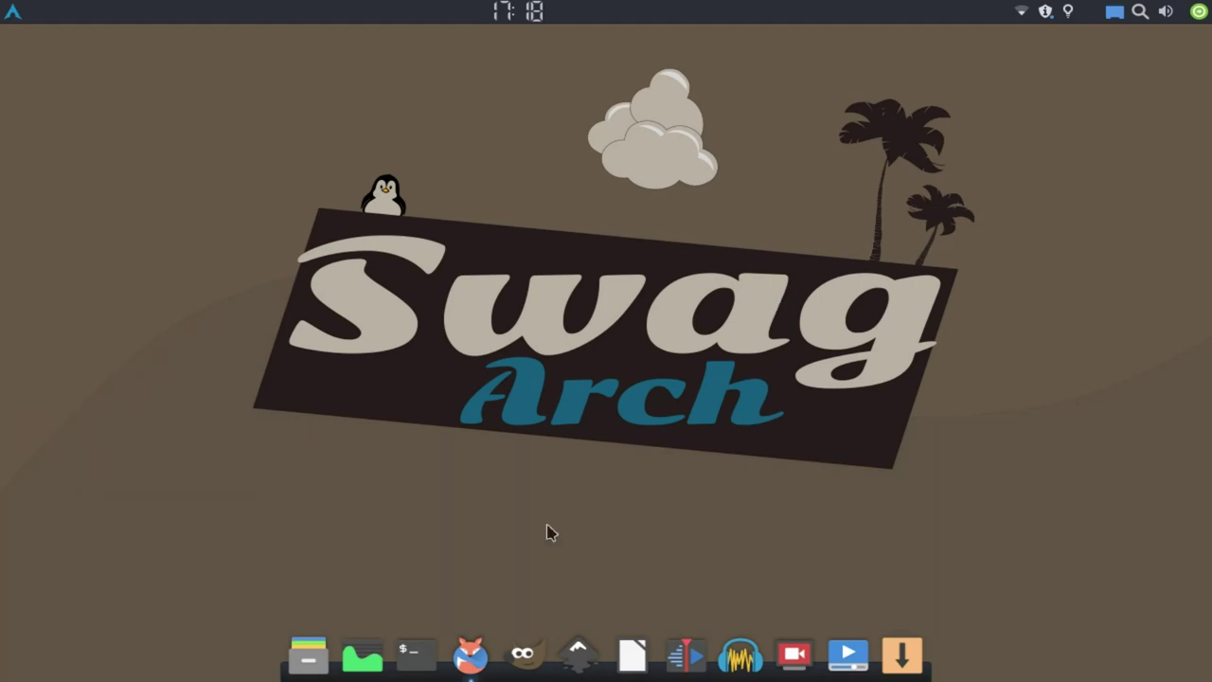
Step: Search for shotcut in Firefox's searx and open the 'Shotcut - Home' result
left_click(470, 655)
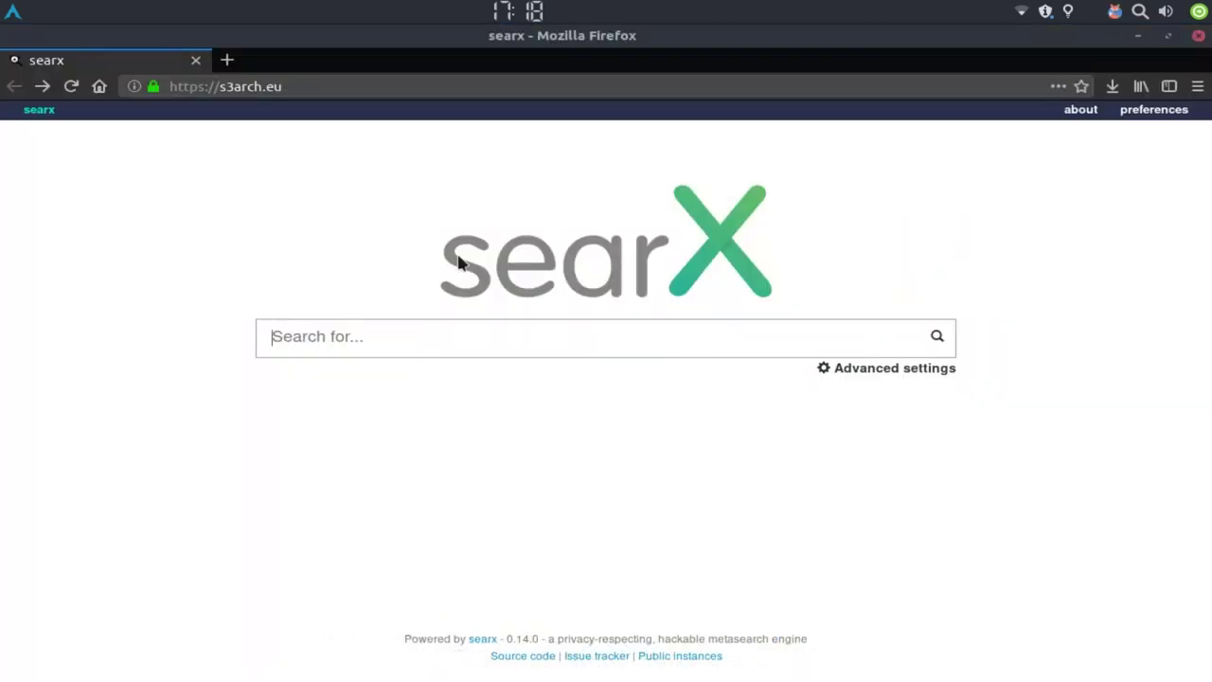
type("shotcut")
key("Return")
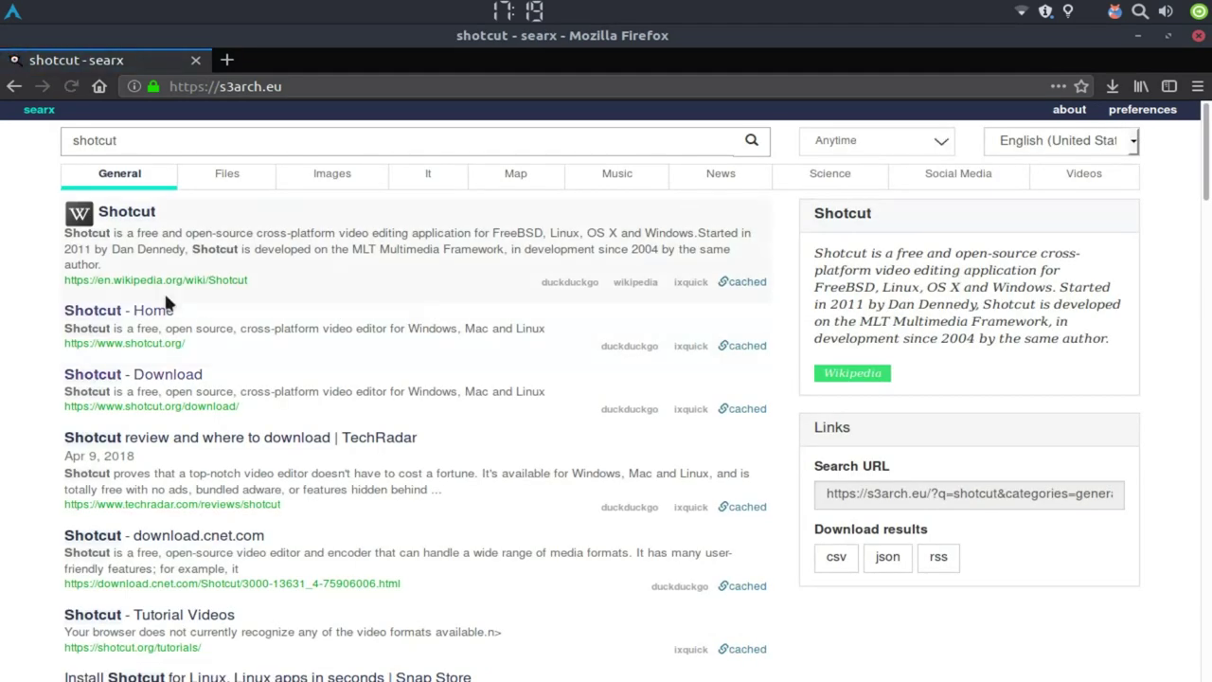
left_click(123, 320)
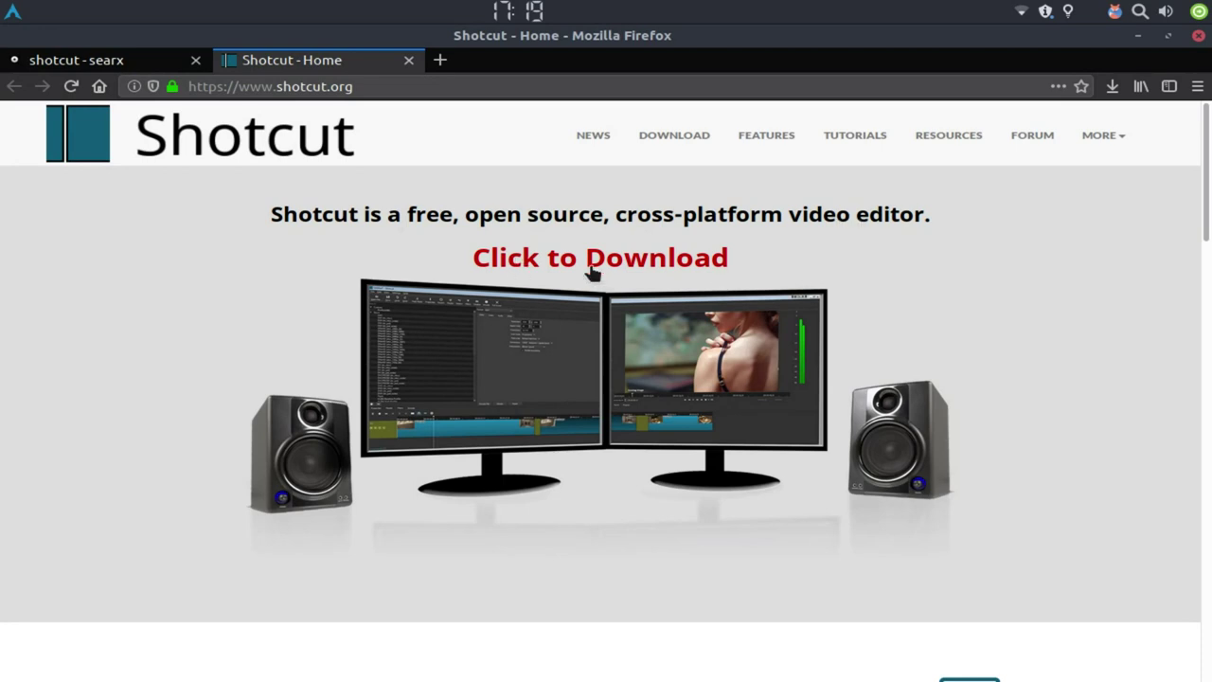
Step: Open the Shotcut News page and scroll down through its posts to the bottom
scroll(596, 247, "down", 1)
left_click(599, 139)
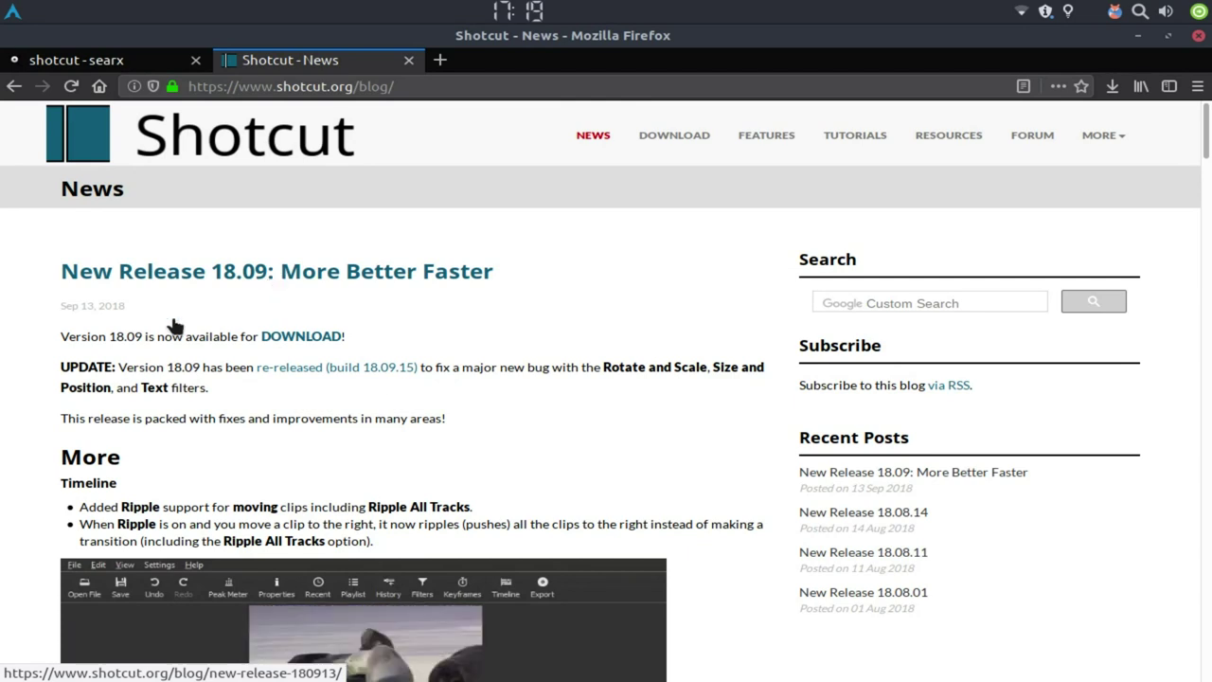
scroll(417, 336, "down", 1)
scroll(415, 325, "down", 3)
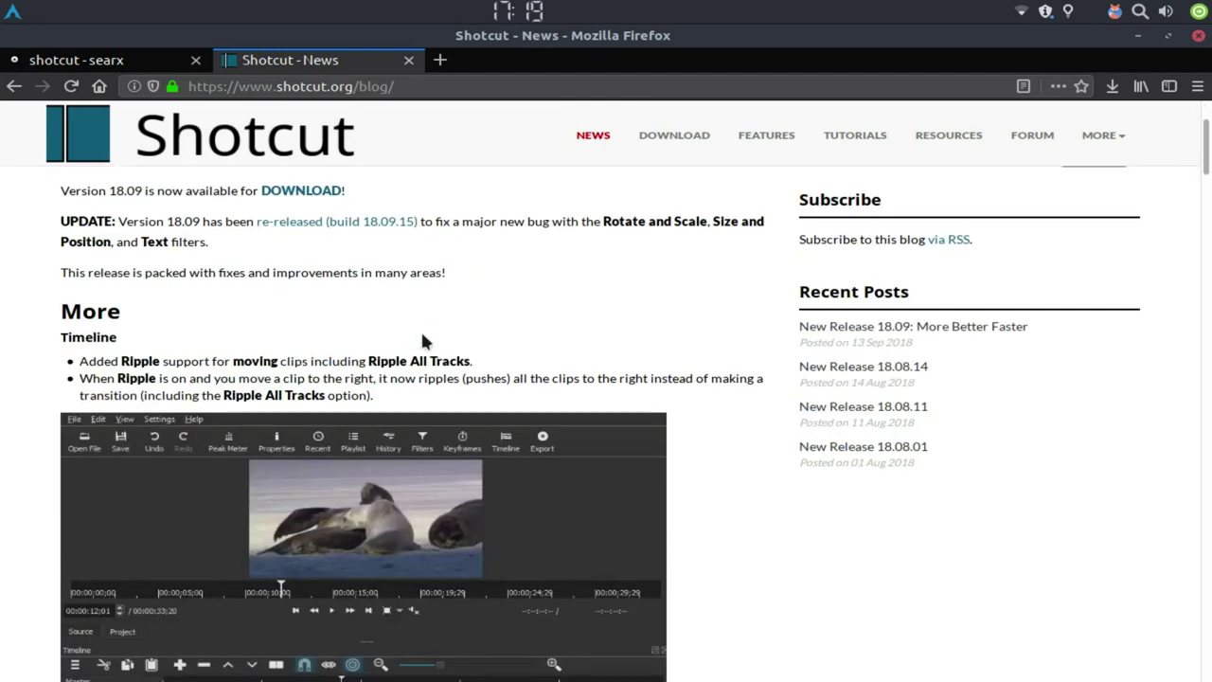
scroll(420, 328, "up", 3)
scroll(284, 284, "down", 5)
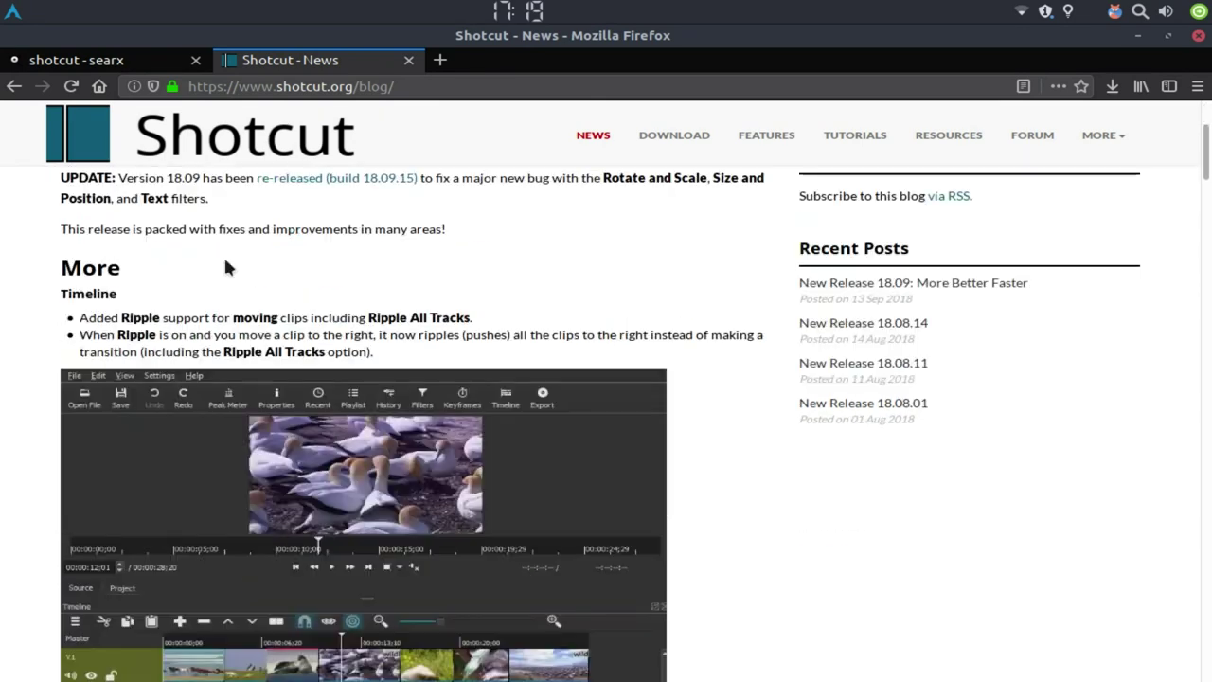
scroll(246, 331, "down", 5)
scroll(268, 459, "down", 8)
scroll(267, 460, "down", 5)
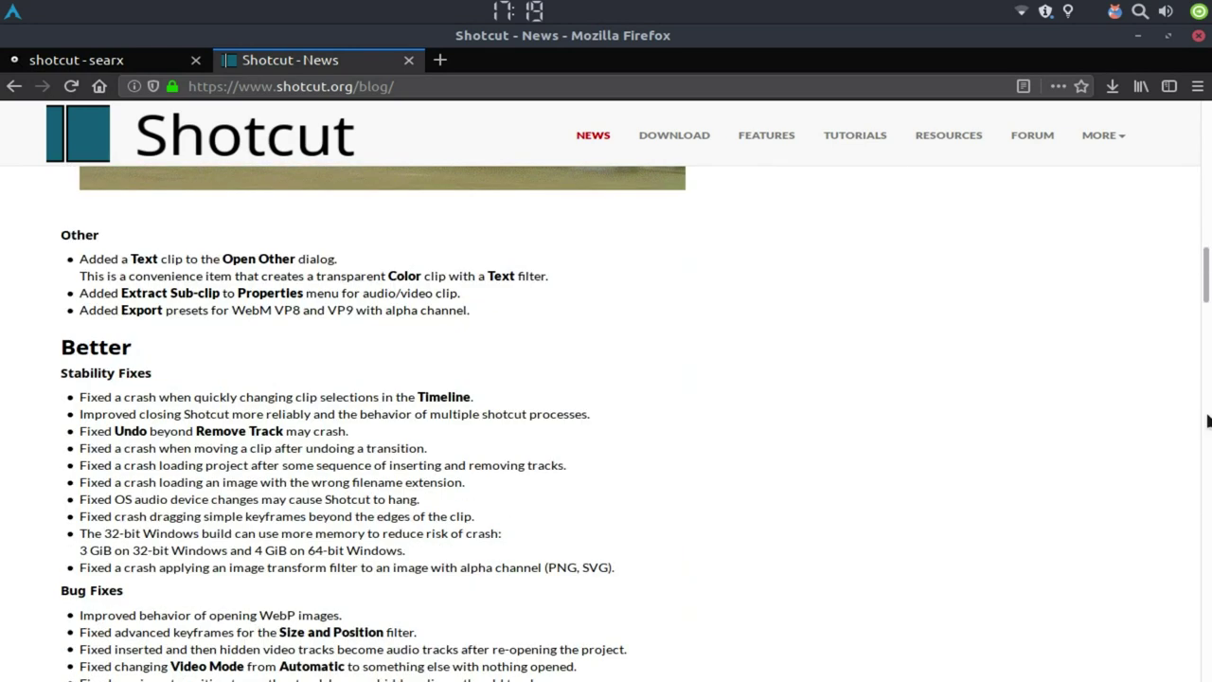
scroll(1188, 432, "down", 8)
scroll(1189, 432, "down", 10)
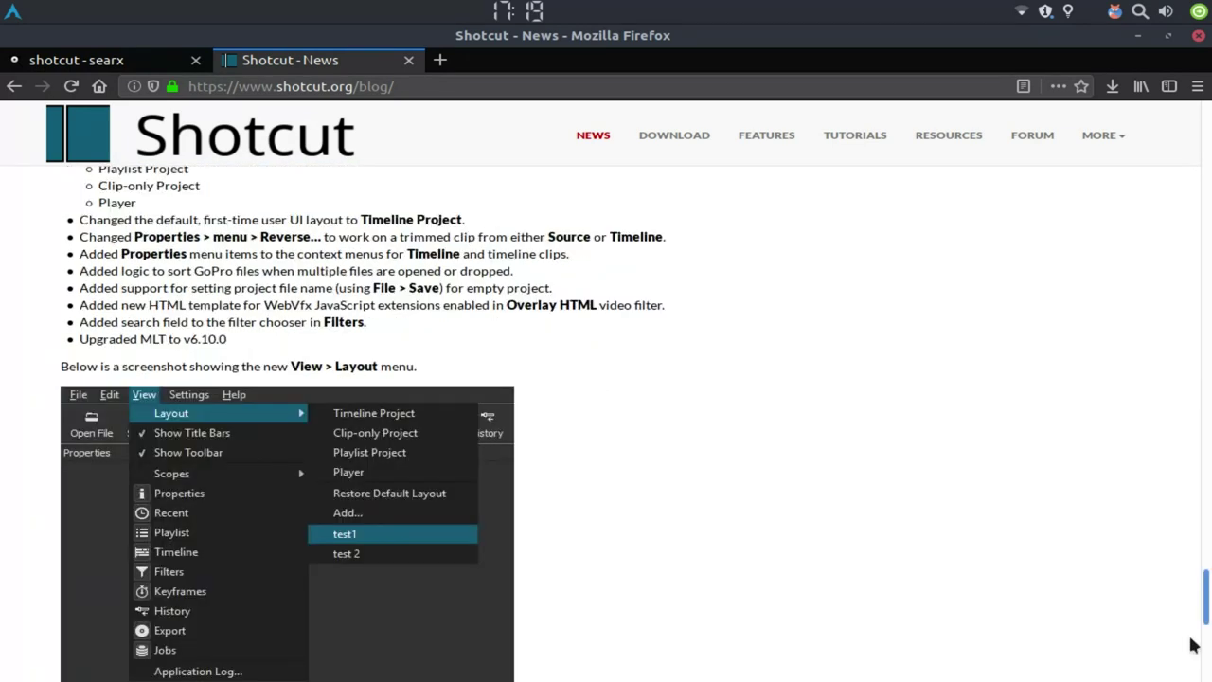
scroll(438, 342, "down", 10)
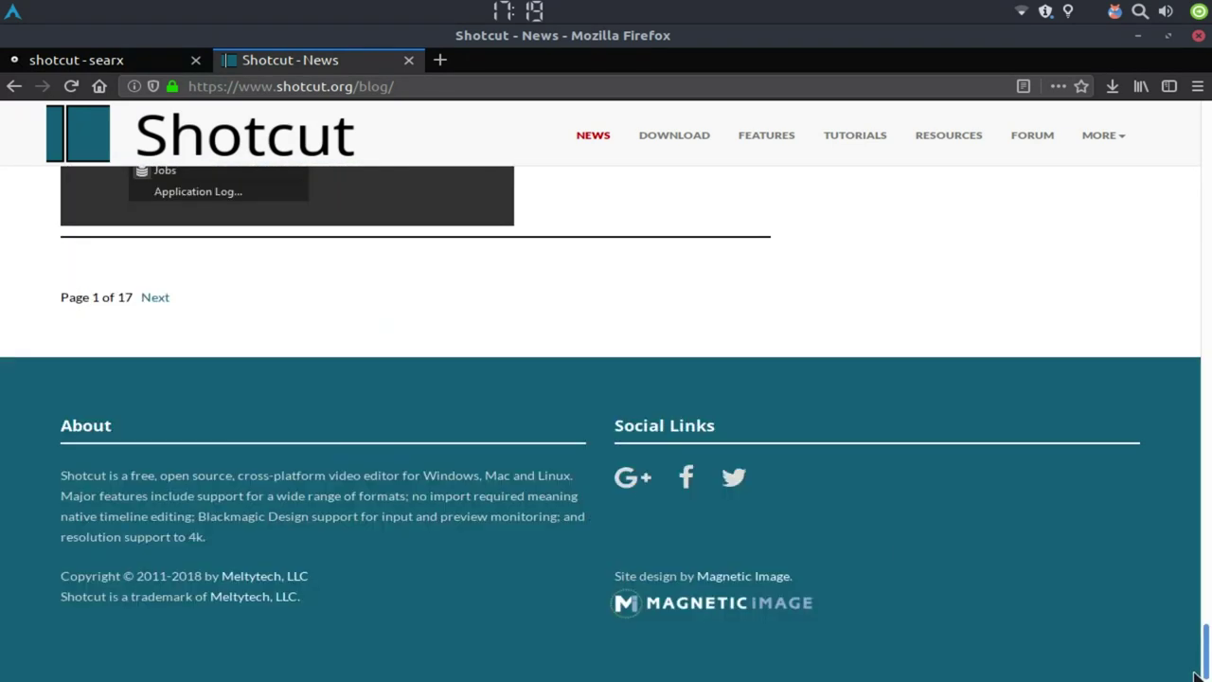
Step: Go to page 2 of the news and read the 18.05 and 18.06 release notes
left_click(156, 301)
scroll(240, 383, "down", 3)
scroll(246, 382, "down", 5)
scroll(265, 378, "down", 8)
scroll(270, 379, "down", 5)
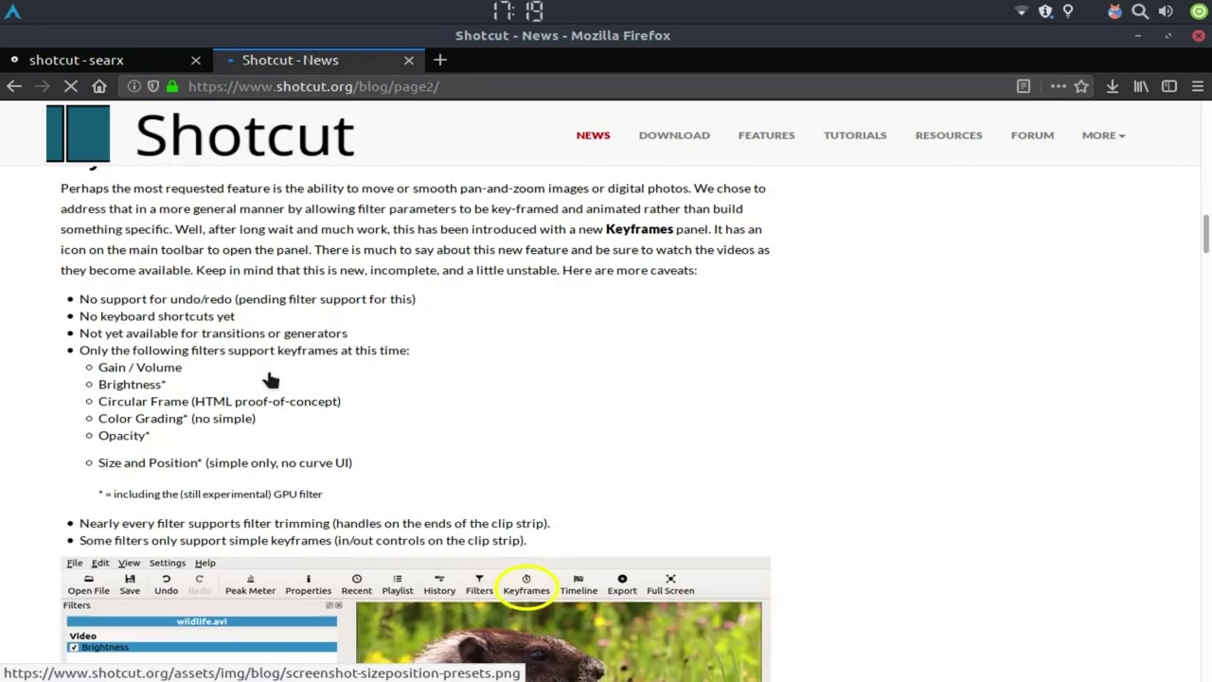
scroll(270, 379, "down", 6)
scroll(269, 379, "down", 3)
scroll(270, 379, "down", 6)
scroll(269, 378, "down", 5)
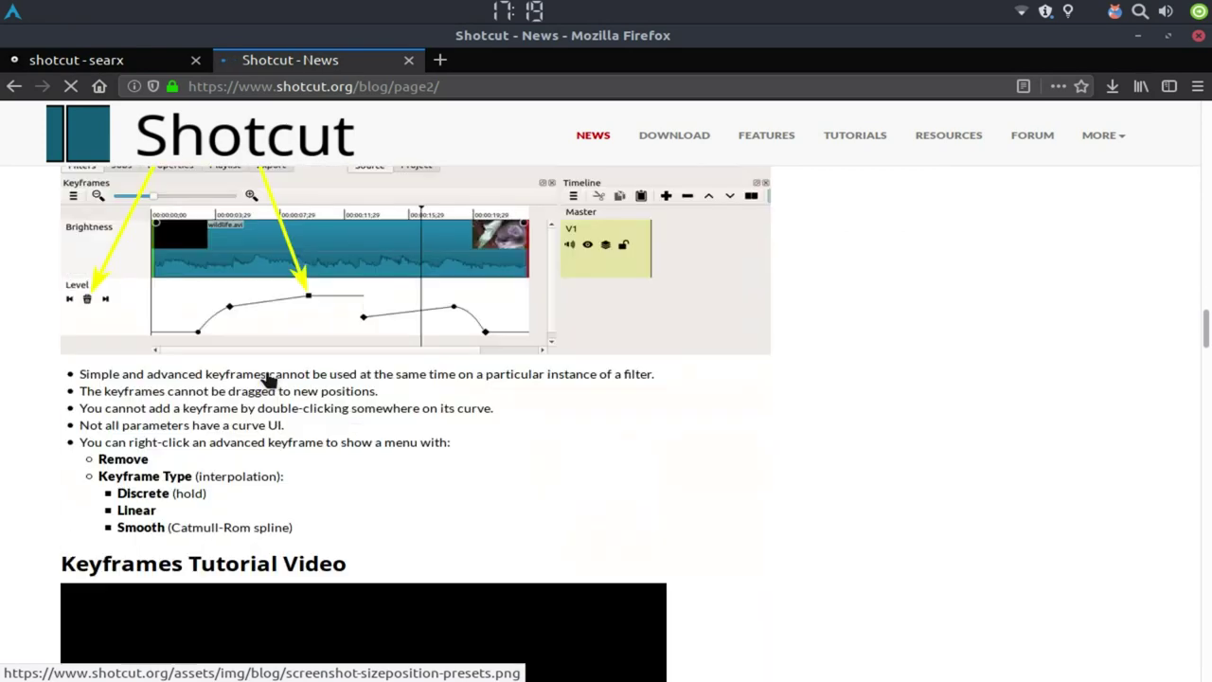
scroll(268, 379, "down", 5)
scroll(266, 376, "down", 10)
scroll(266, 376, "down", 8)
scroll(265, 376, "down", 4)
scroll(262, 375, "down", 5)
scroll(237, 407, "up", 5)
scroll(214, 449, "up", 3)
scroll(216, 449, "up", 10)
scroll(219, 449, "up", 12)
scroll(223, 449, "up", 8)
scroll(224, 449, "up", 5)
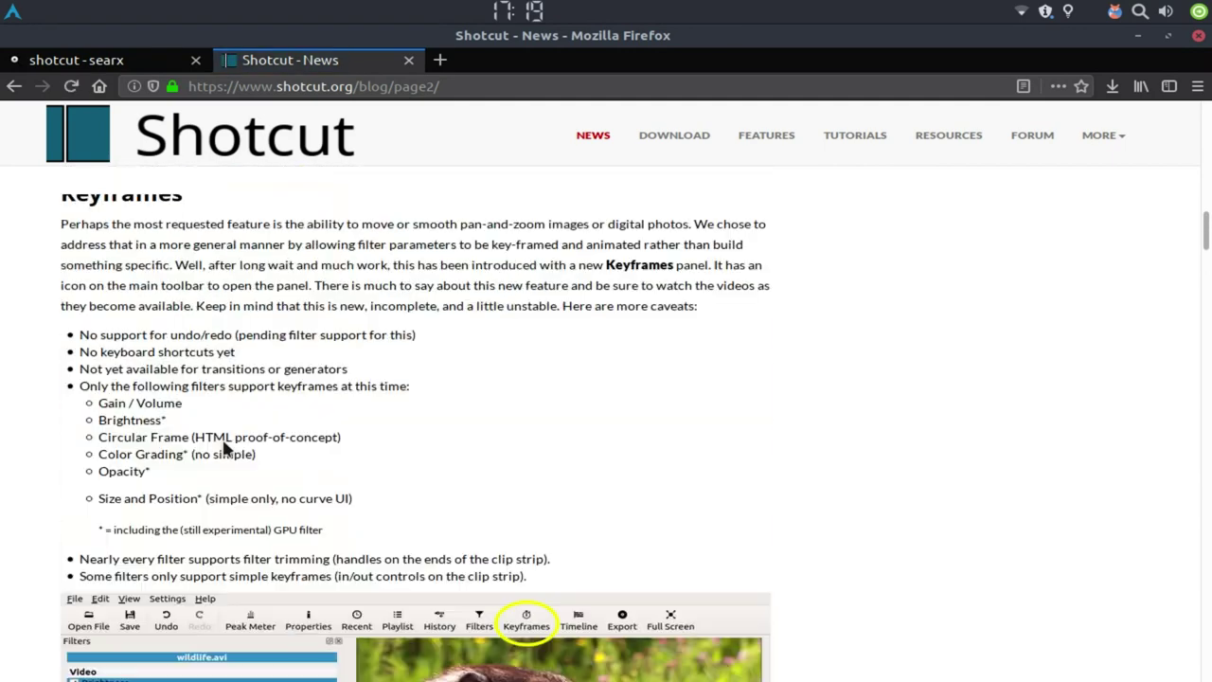
scroll(224, 449, "up", 5)
scroll(224, 449, "up", 5)
scroll(225, 449, "up", 2)
scroll(225, 447, "down", 2)
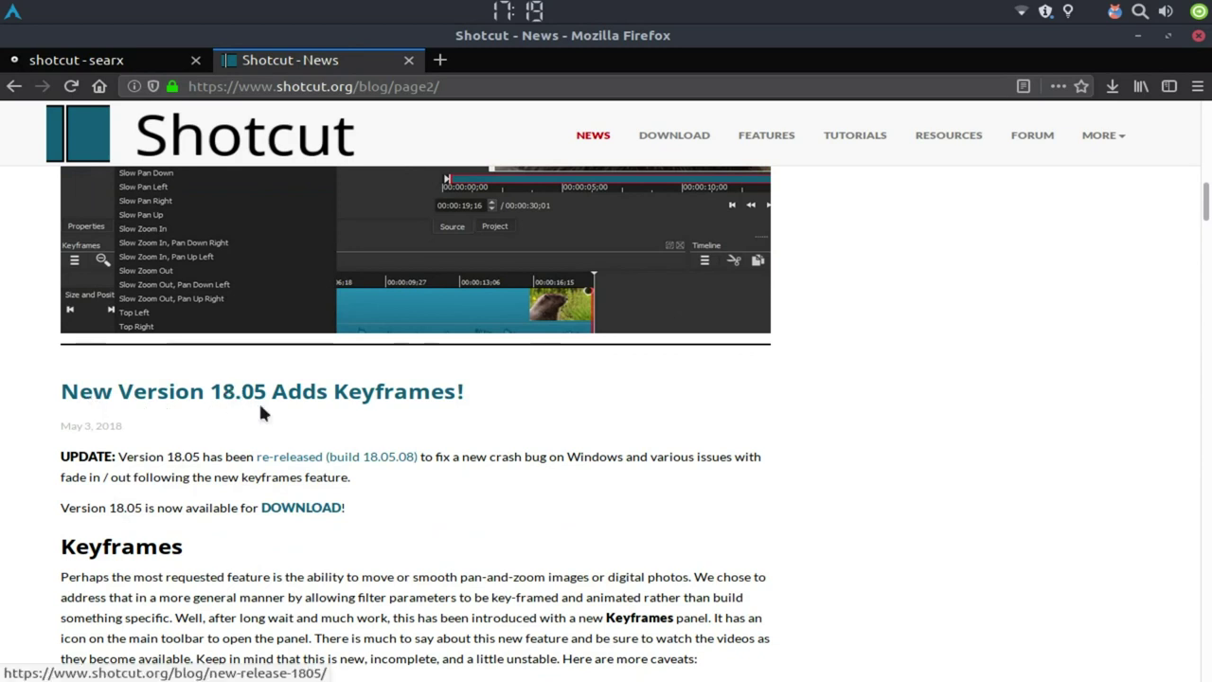
scroll(233, 416, "down", 1)
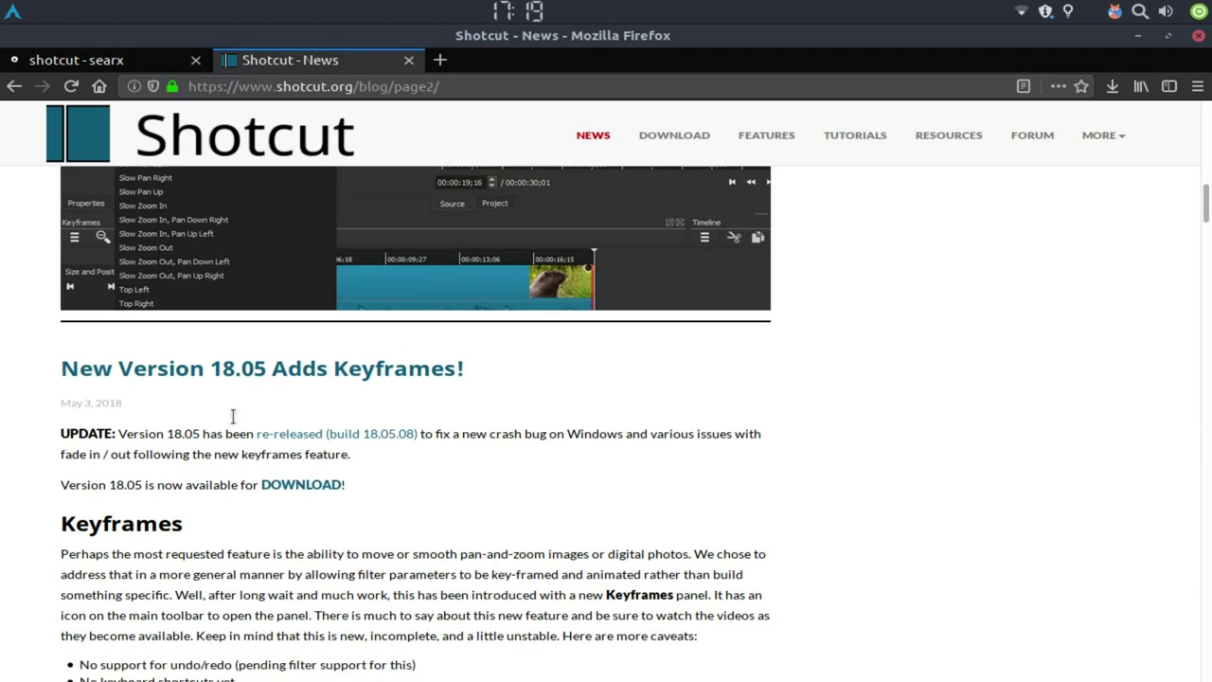
scroll(233, 415, "down", 4)
scroll(223, 346, "down", 4)
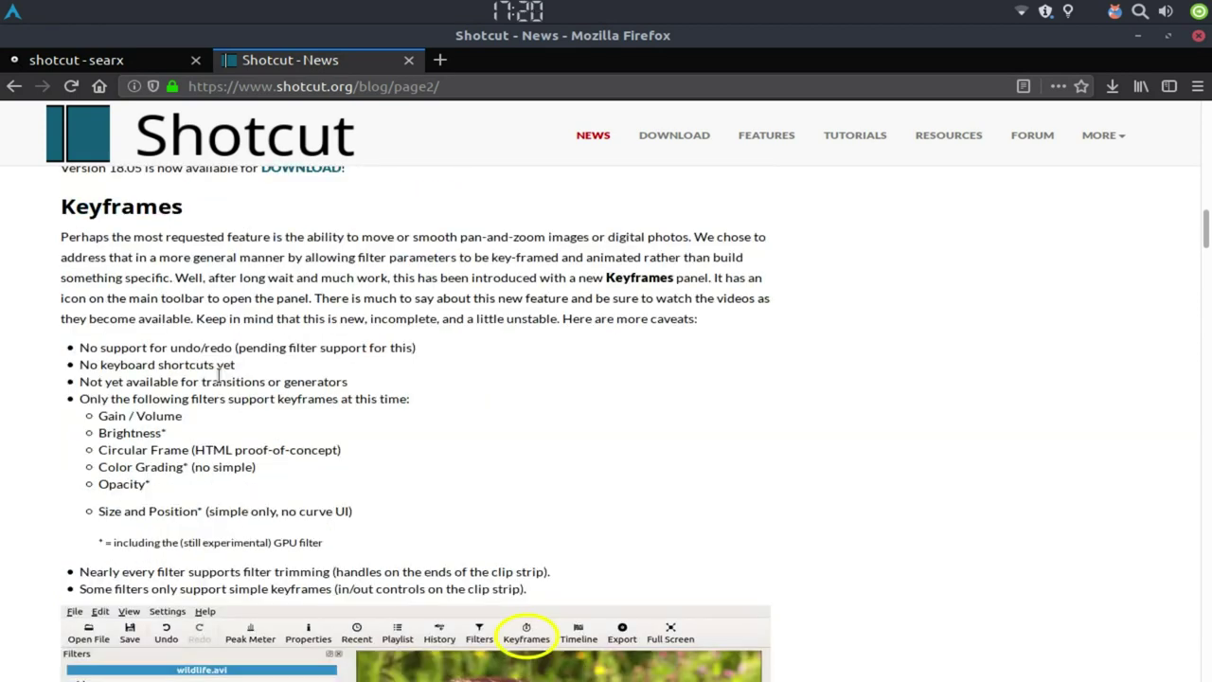
scroll(219, 375, "up", 5)
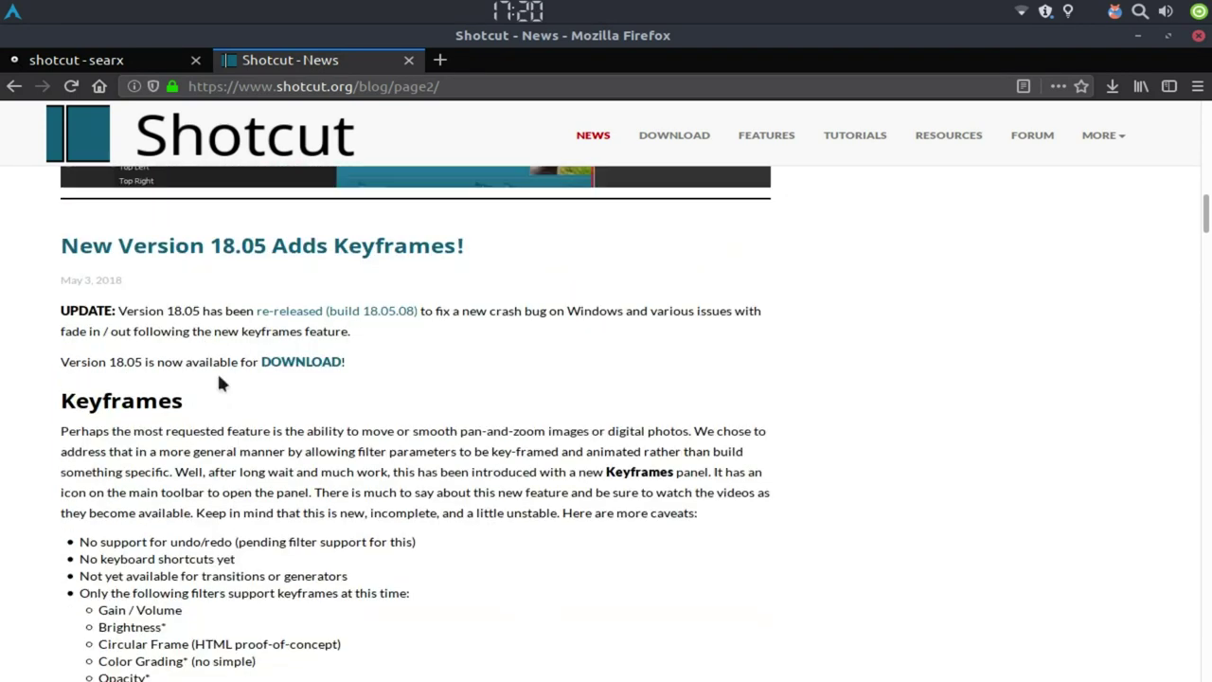
scroll(217, 379, "up", 4)
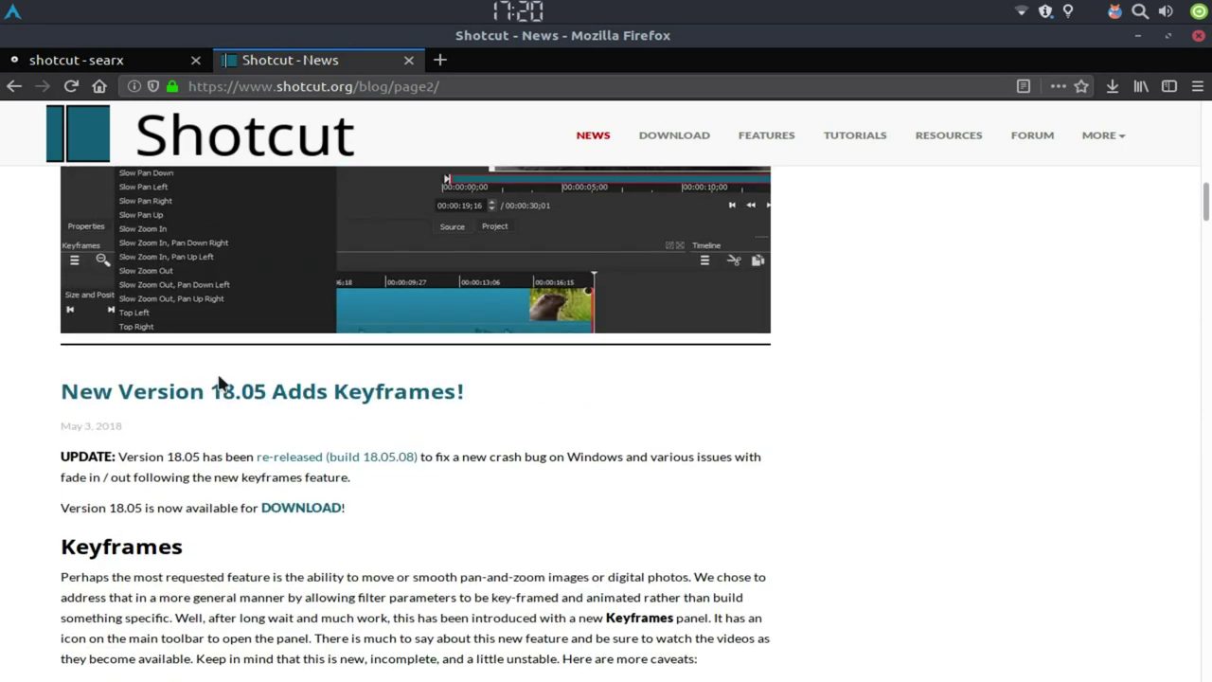
scroll(217, 378, "up", 9)
scroll(217, 379, "up", 5)
scroll(727, 194, "up", 2)
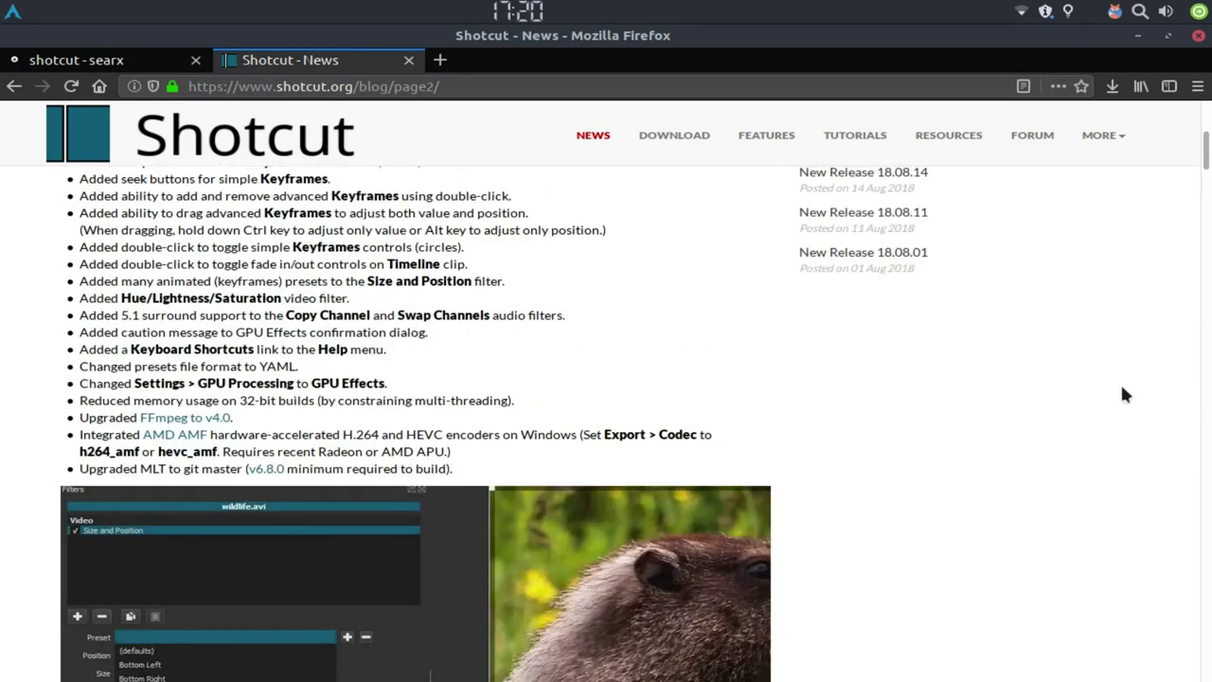
scroll(615, 312, "up", 7)
scroll(583, 341, "down", 3)
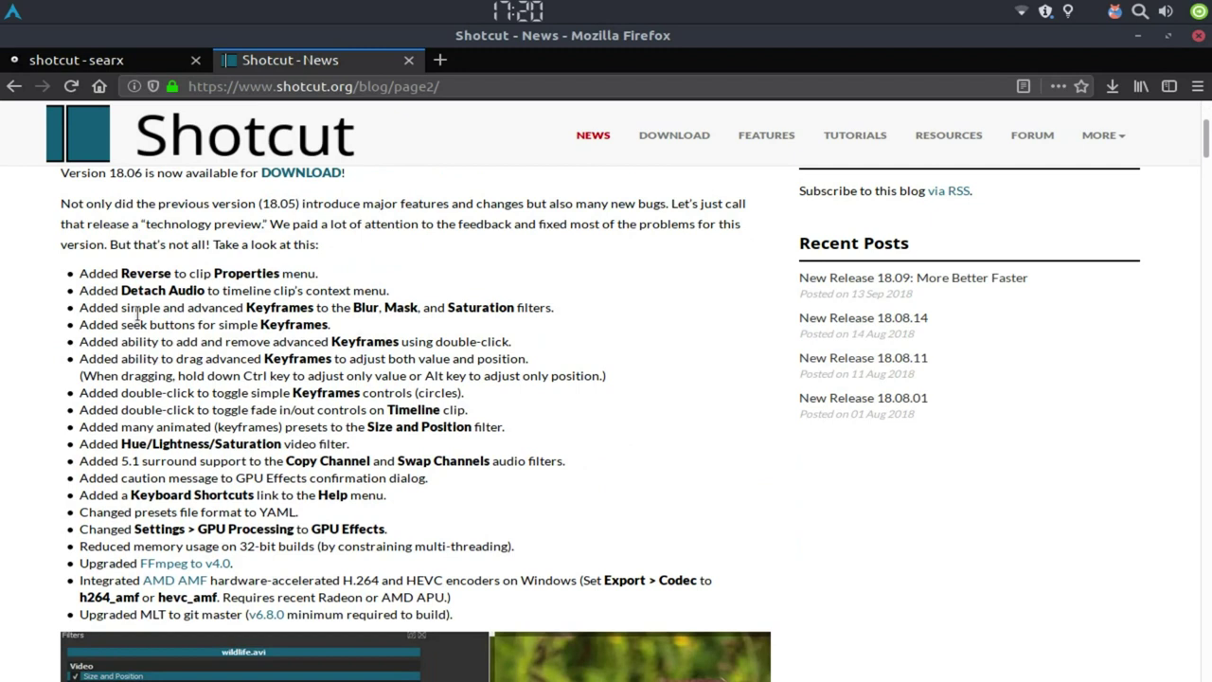
Step: Highlight the 18.06 changelog bullets, then clear the selection
left_click_drag(92, 272, 384, 579)
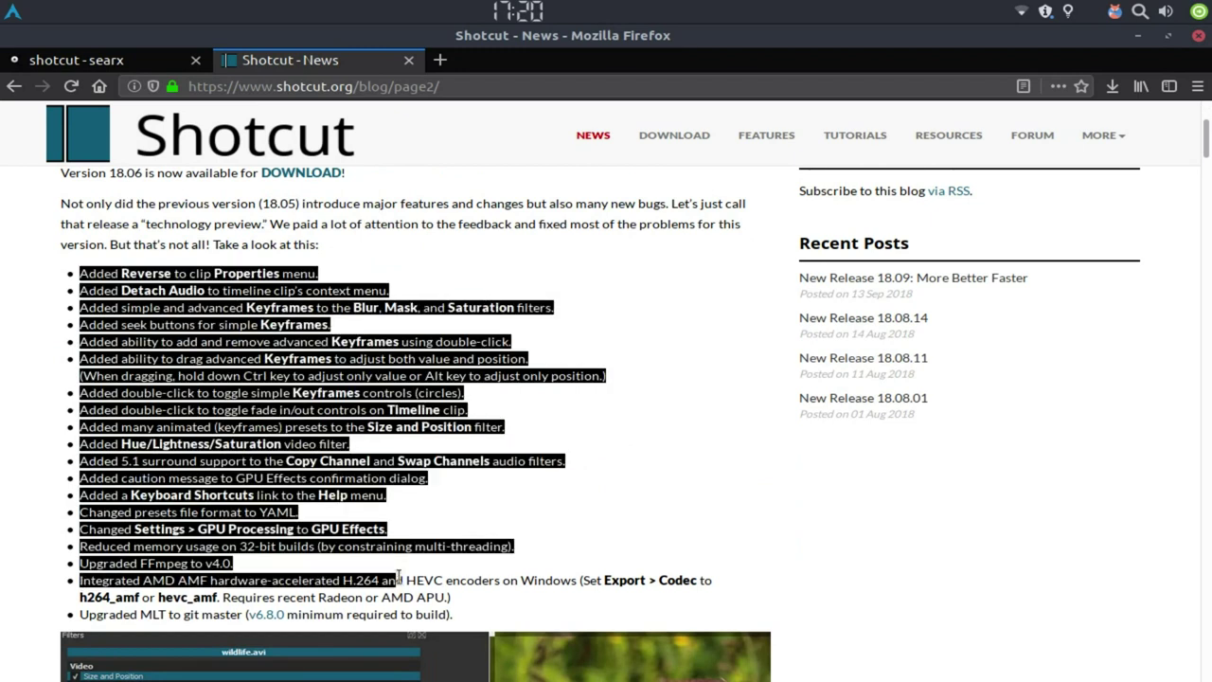
left_click(606, 510)
scroll(602, 512, "up", 4)
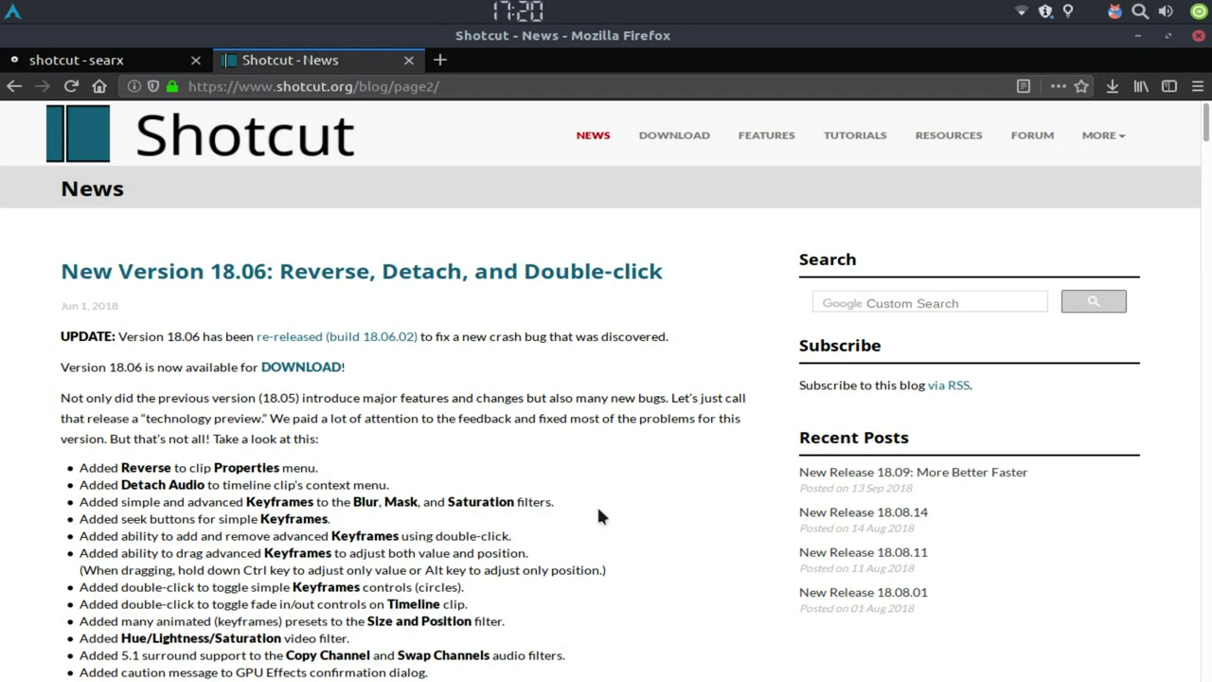
Step: Go to the Download page for version 18.09.15 and browse the Windows and macOS tables
left_click(685, 140)
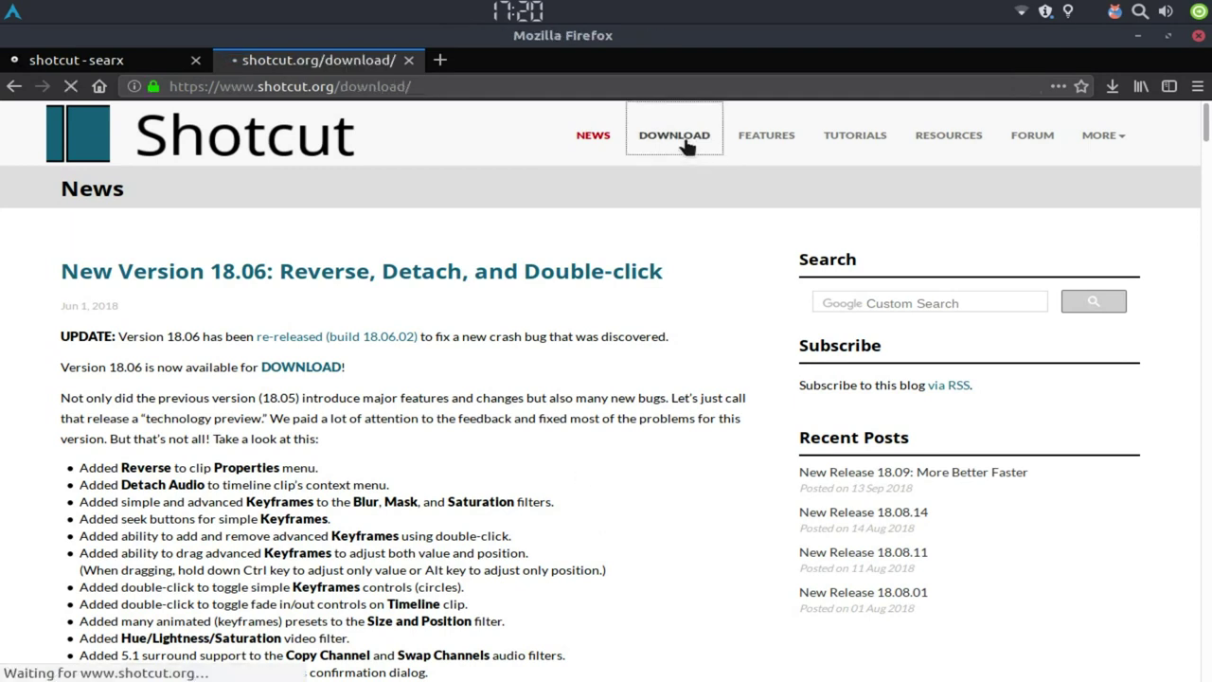
scroll(503, 273, "down", 4)
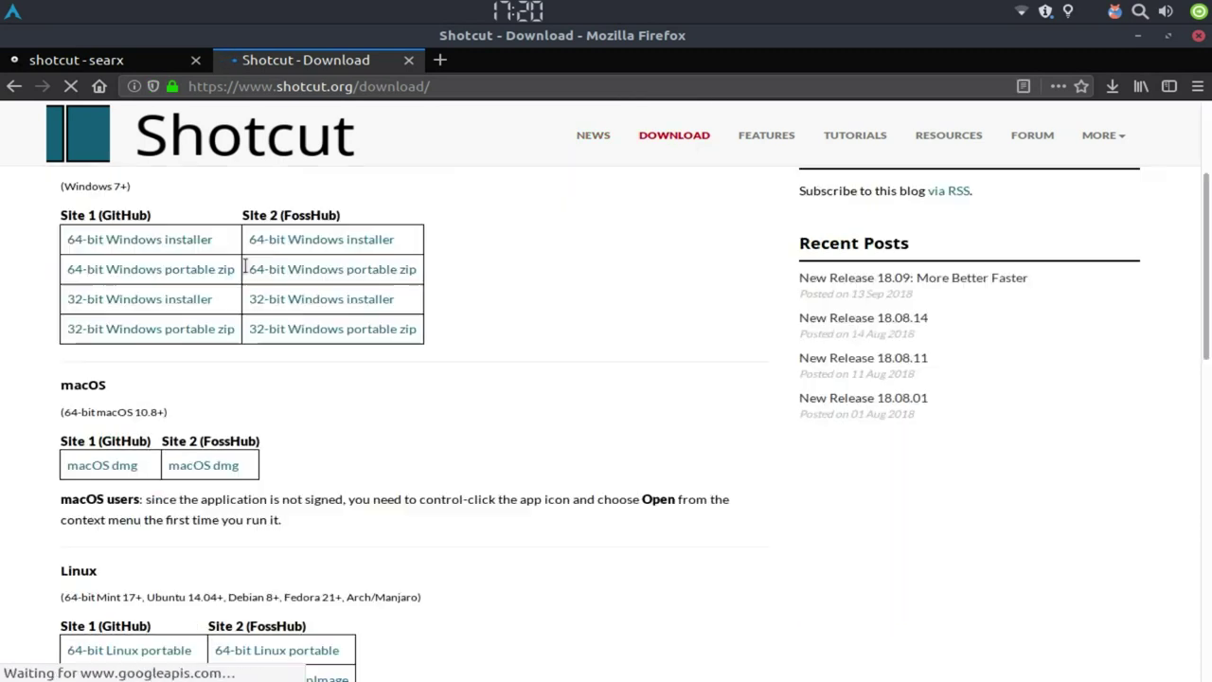
scroll(149, 306, "up", 3)
scroll(110, 322, "down", 3)
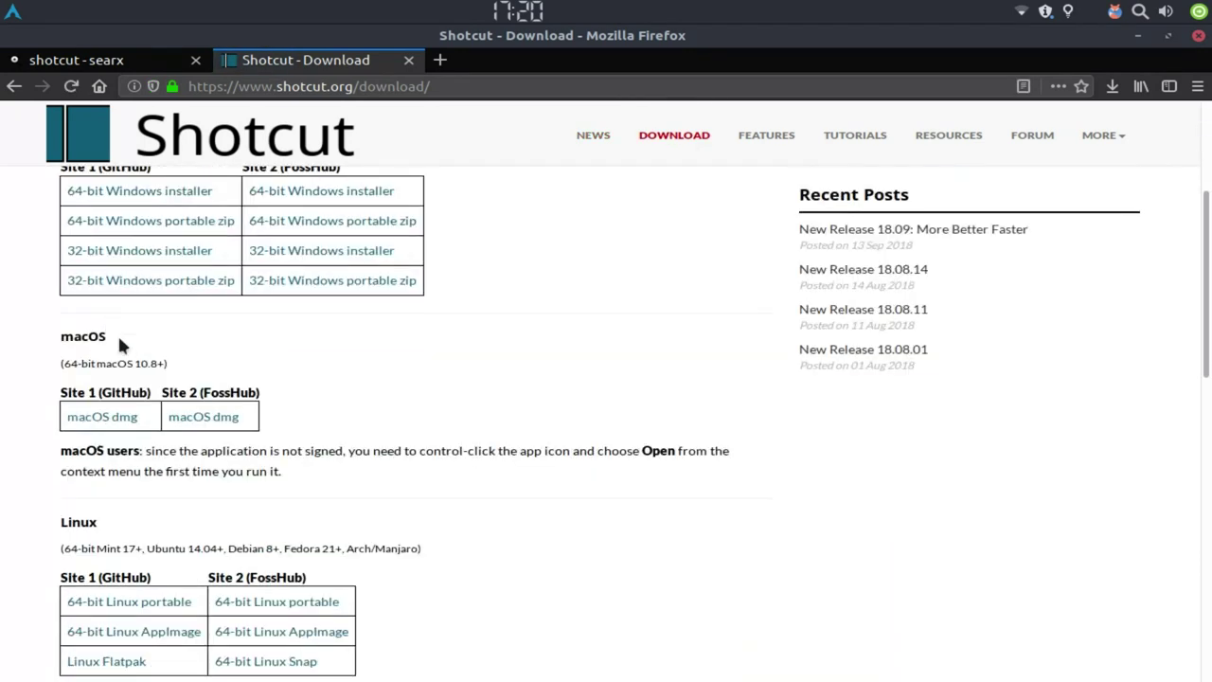
scroll(117, 333, "up", 1)
left_click(119, 330)
scroll(119, 330, "up", 1)
scroll(222, 419, "down", 3)
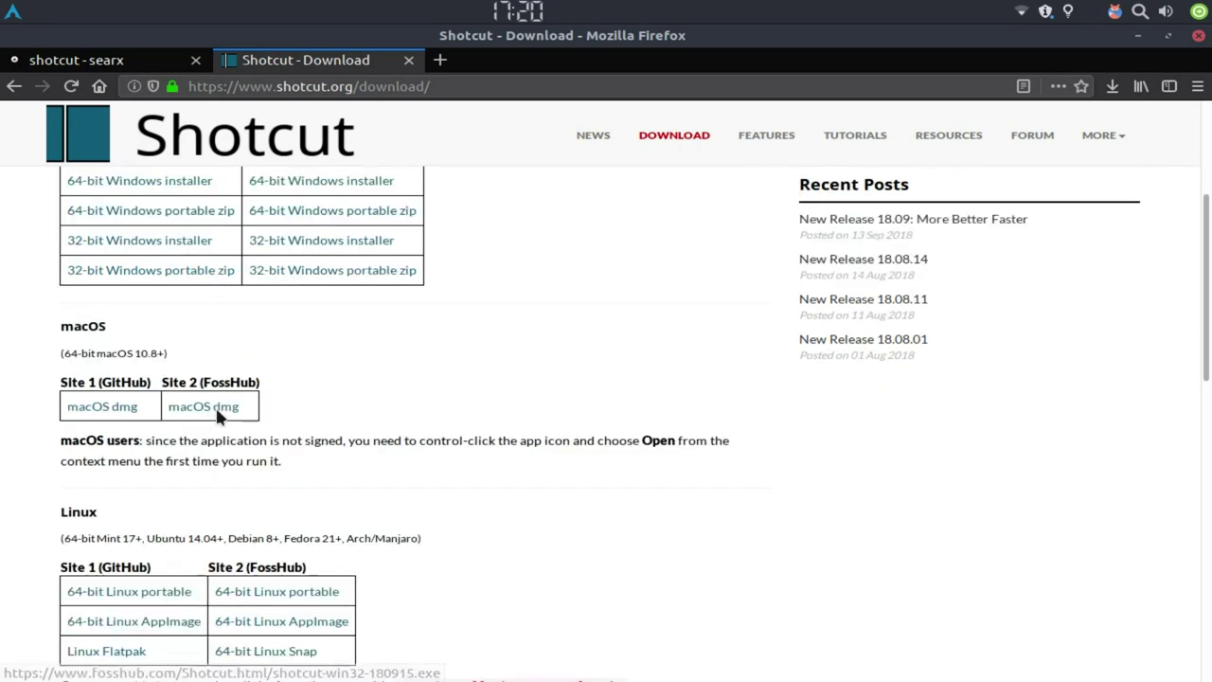
scroll(105, 323, "down", 3)
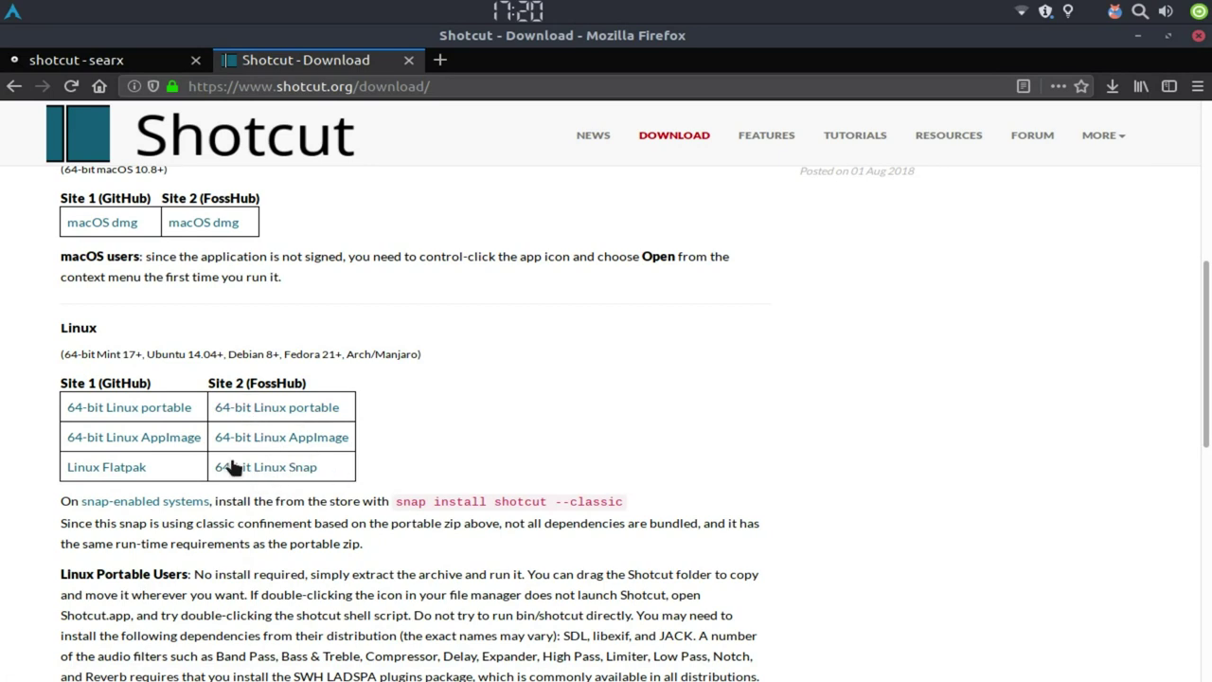
scroll(310, 476, "down", 3)
scroll(473, 414, "down", 2)
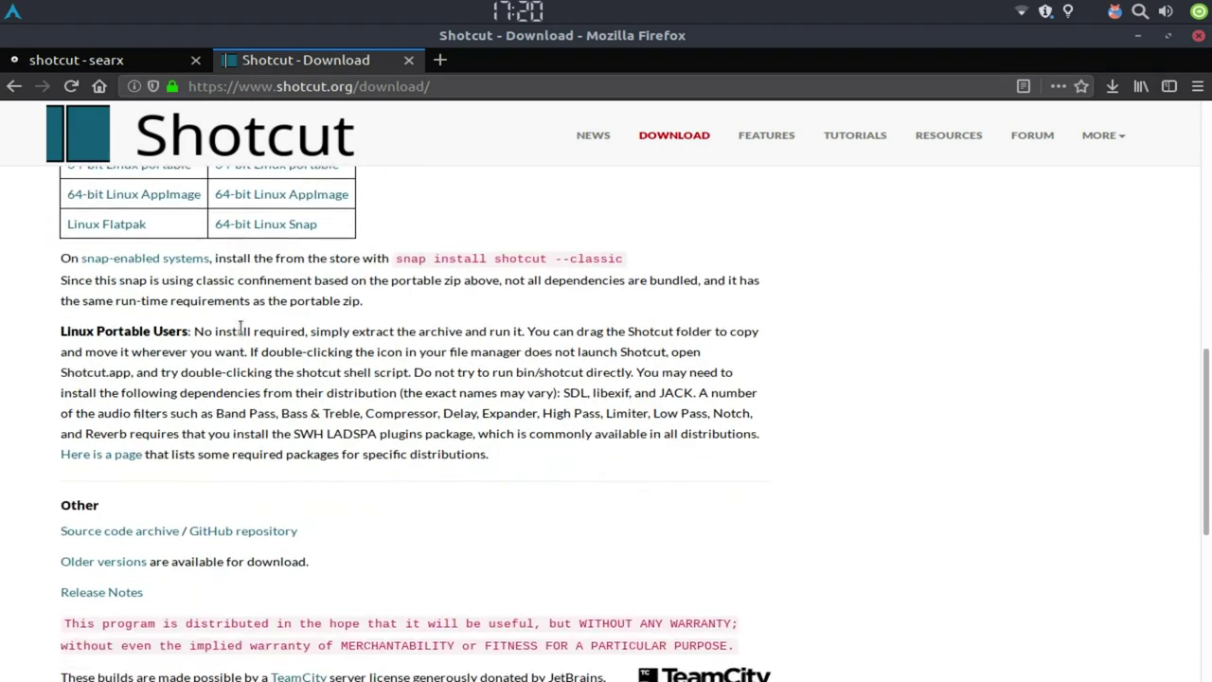
Step: Select the Linux snap install instructions, clear the selection, and scroll back up
mouse_move(396, 259)
left_mouse_down()
mouse_move(443, 281)
mouse_move(622, 259)
left_mouse_up()
left_click(399, 265)
left_click(557, 258)
scroll(282, 477, "down", 2)
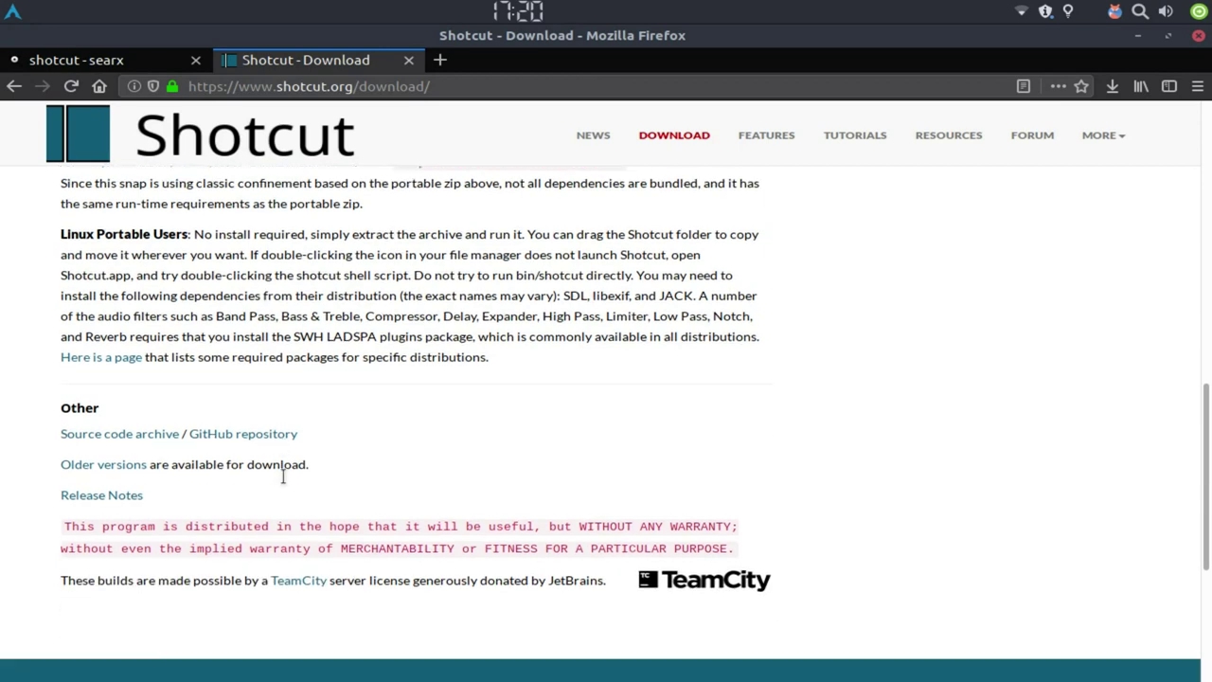
scroll(385, 478, "up", 5)
scroll(385, 476, "up", 4)
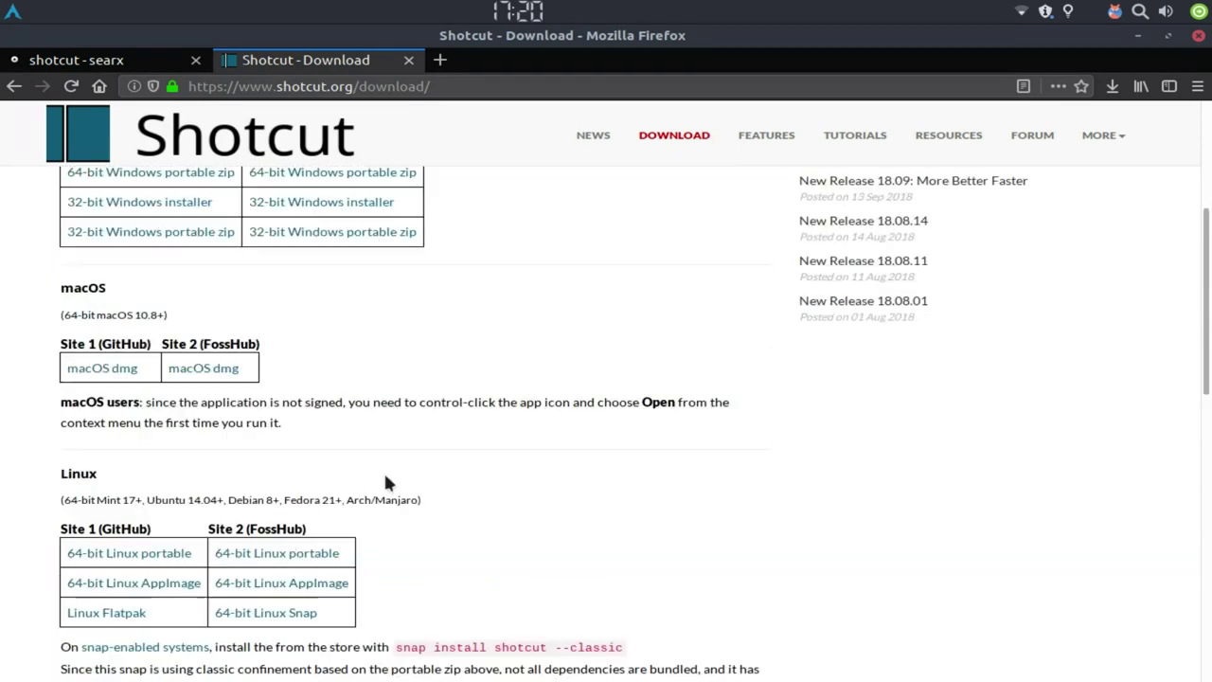
scroll(385, 475, "up", 4)
scroll(384, 481, "up", 1)
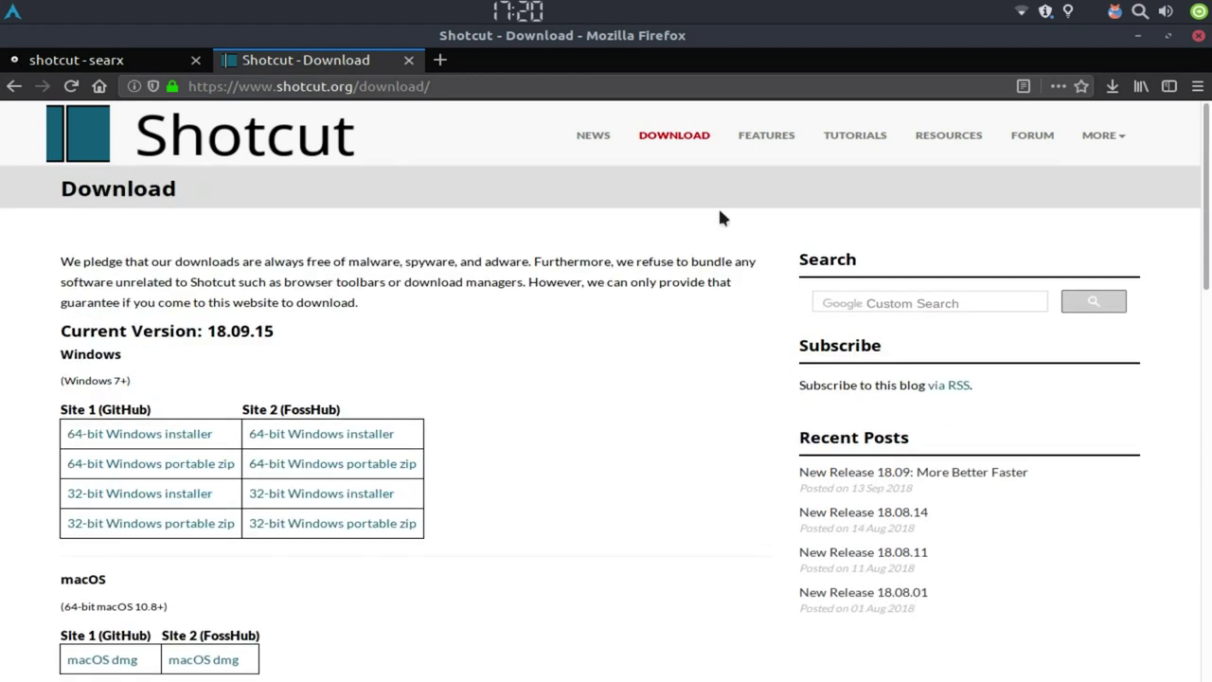
Step: Reinstall shotcut in a terminal with sudo pacman -S shotcut, entering the password and confirming with y
left_click(416, 665)
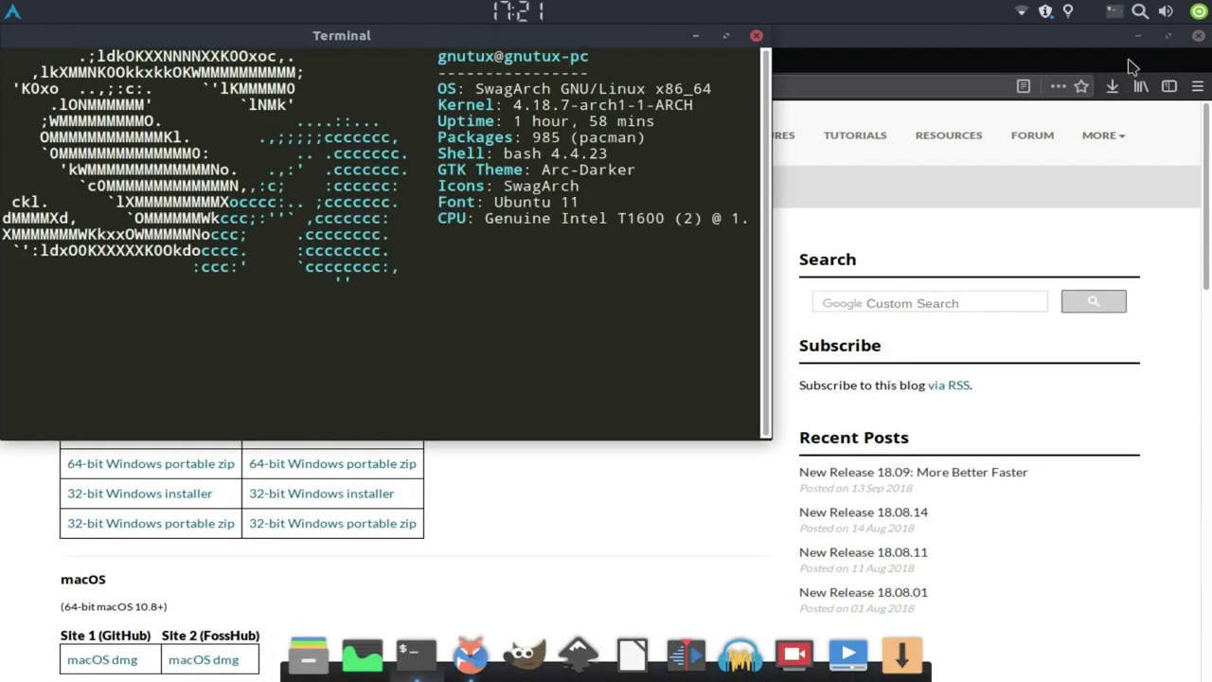
type("sud")
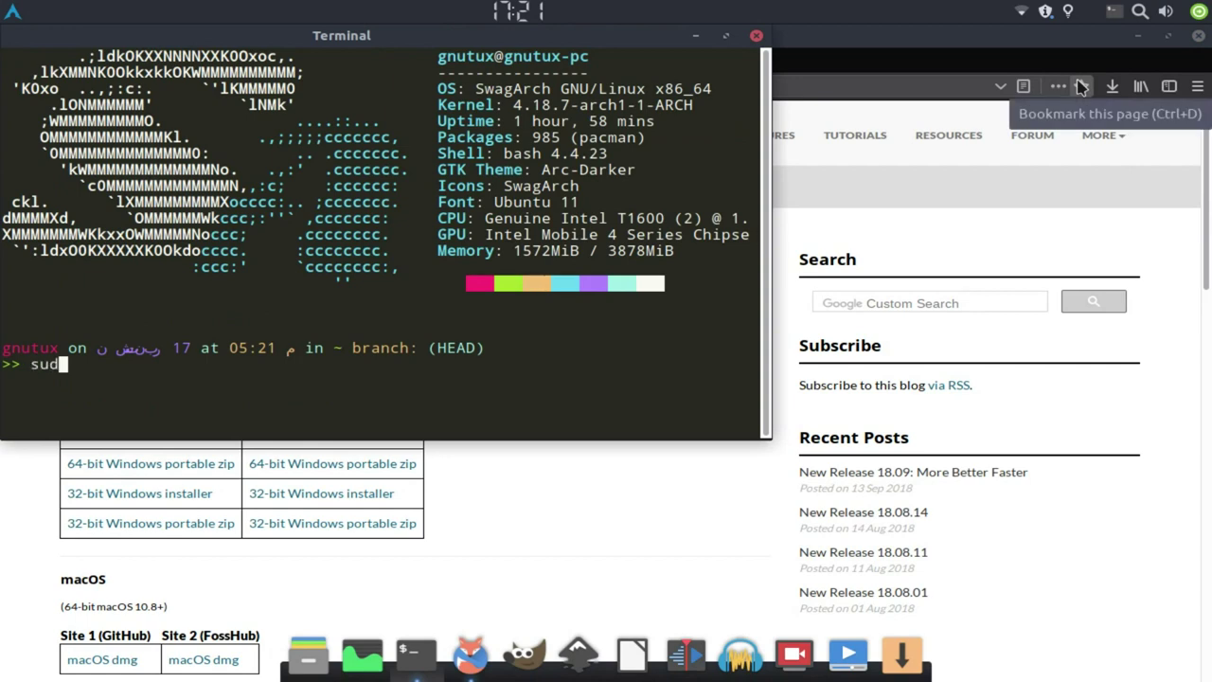
type("o pacman ")
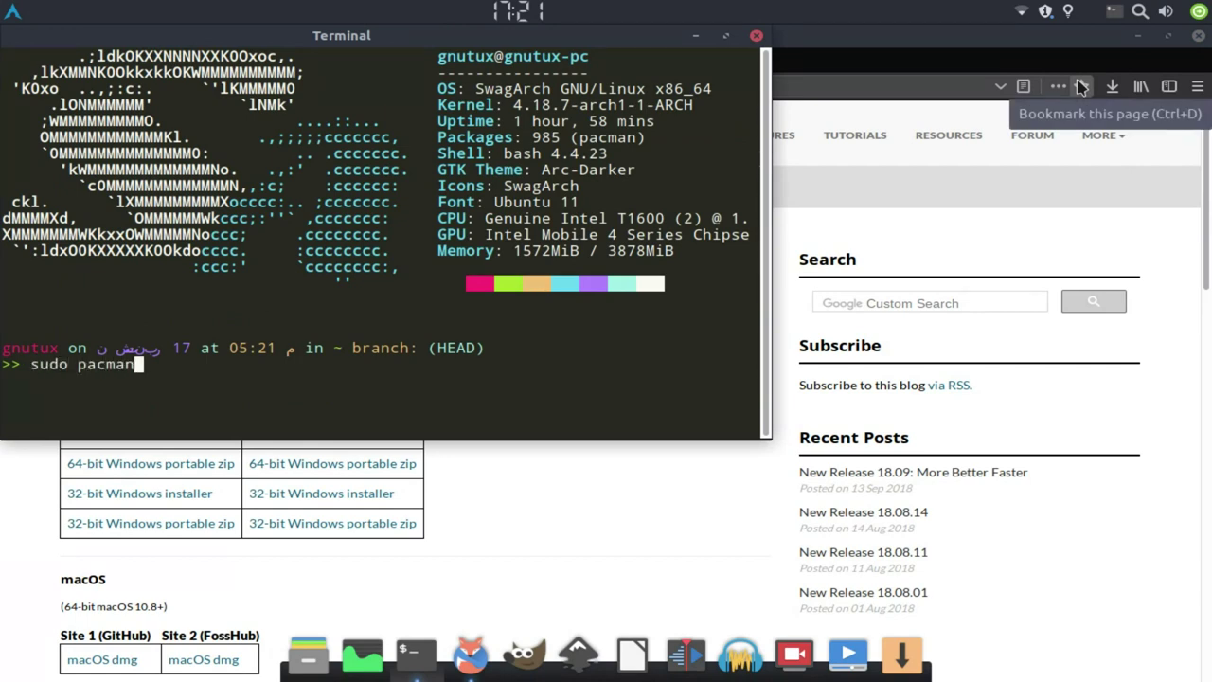
type("-S ")
type("shotcut")
key("Return")
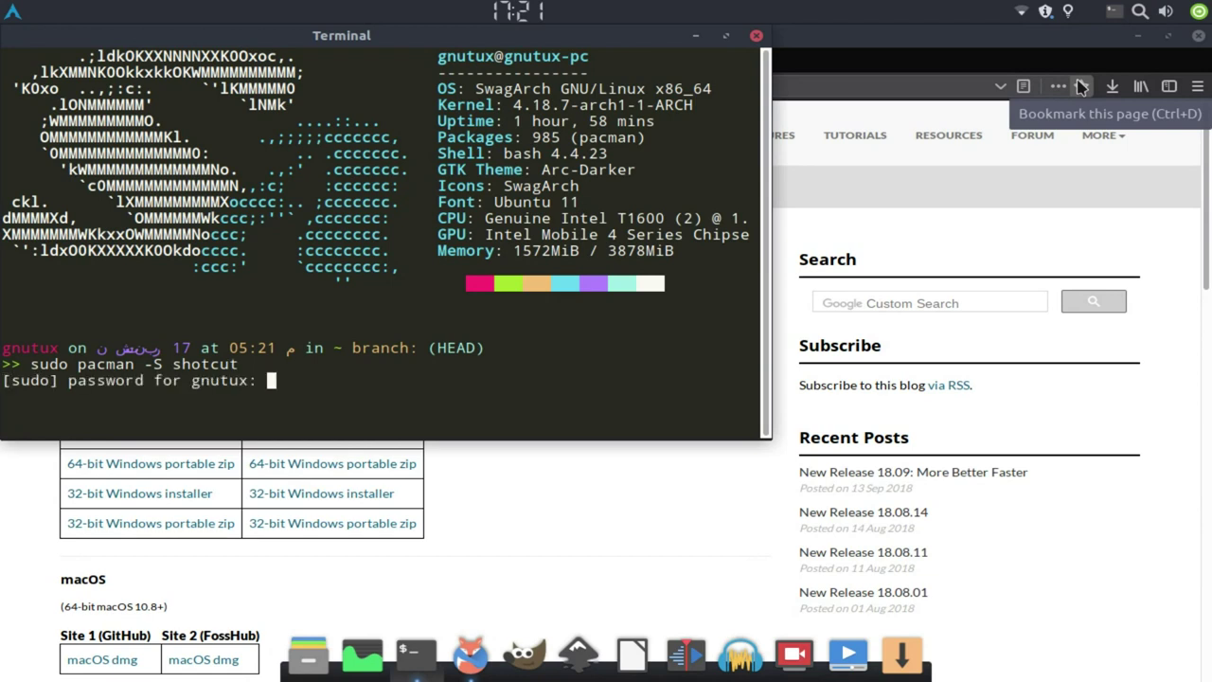
key("Return")
type("y")
key("Return")
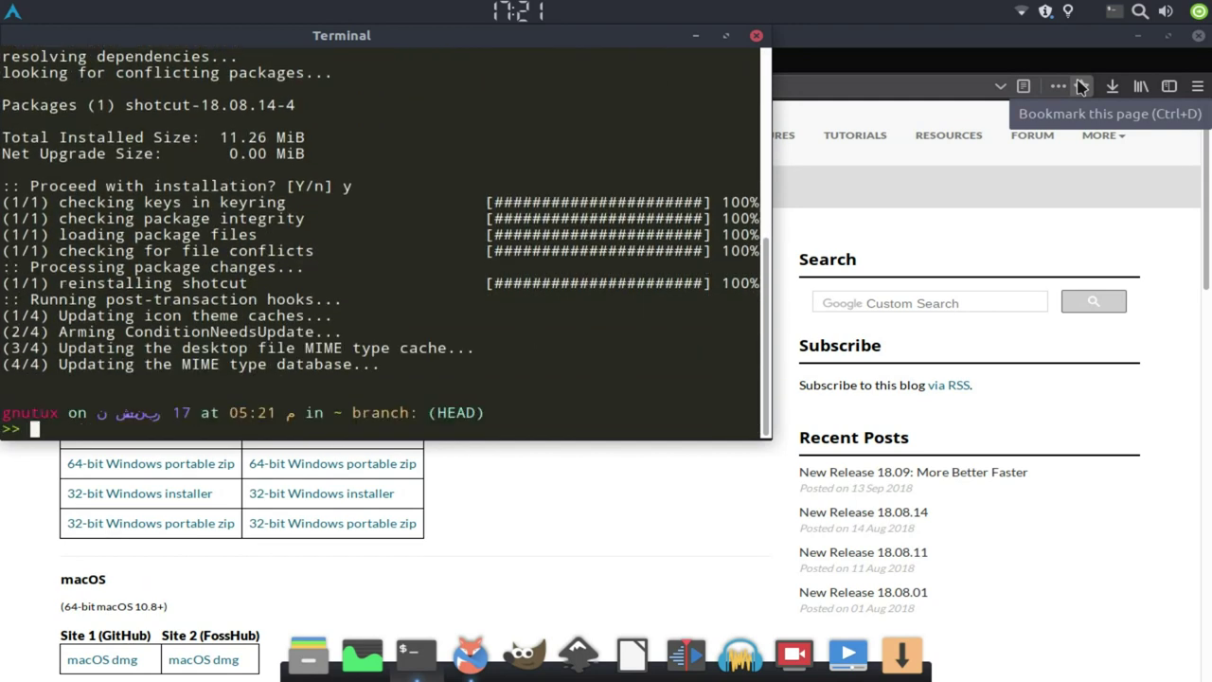
Step: Minimize the terminal and close Firefox, confirming that both tabs close
left_click(696, 38)
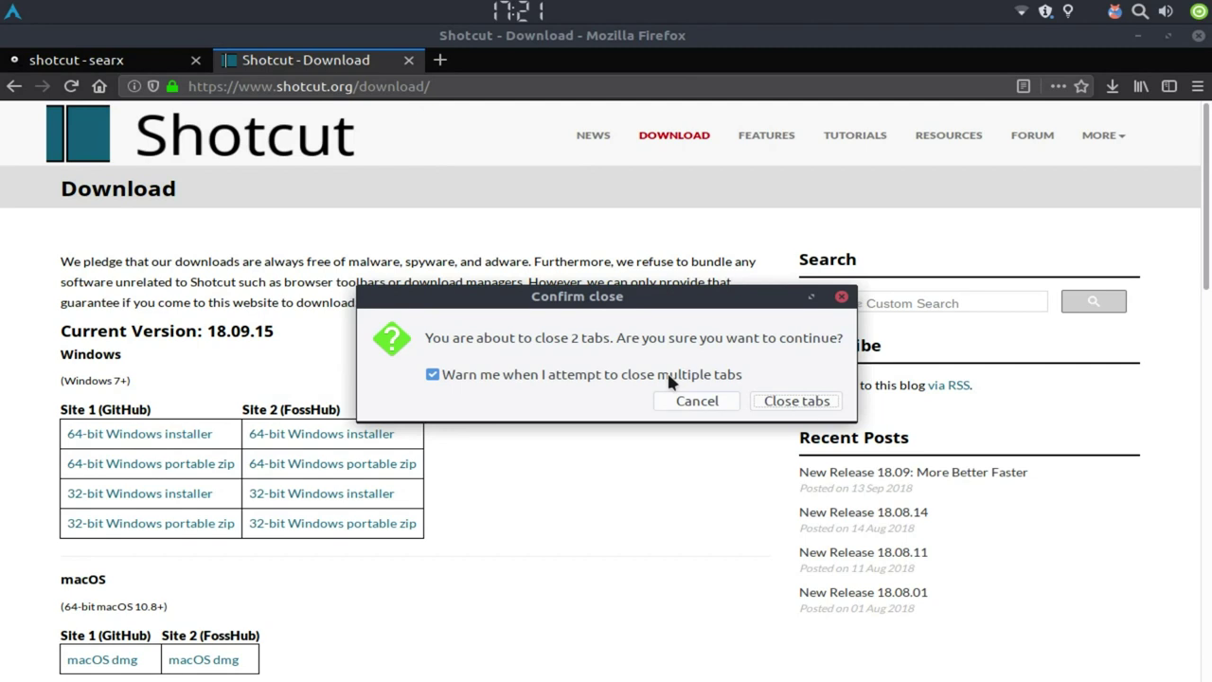
left_click(774, 402)
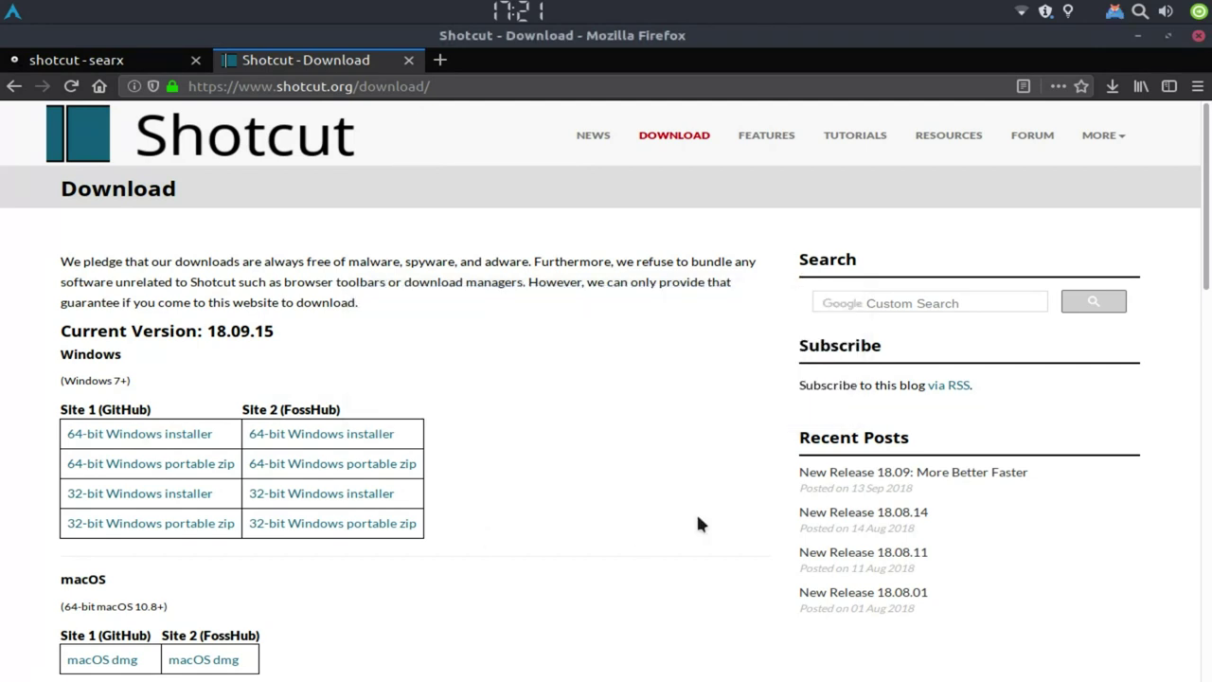
left_click(10, 13)
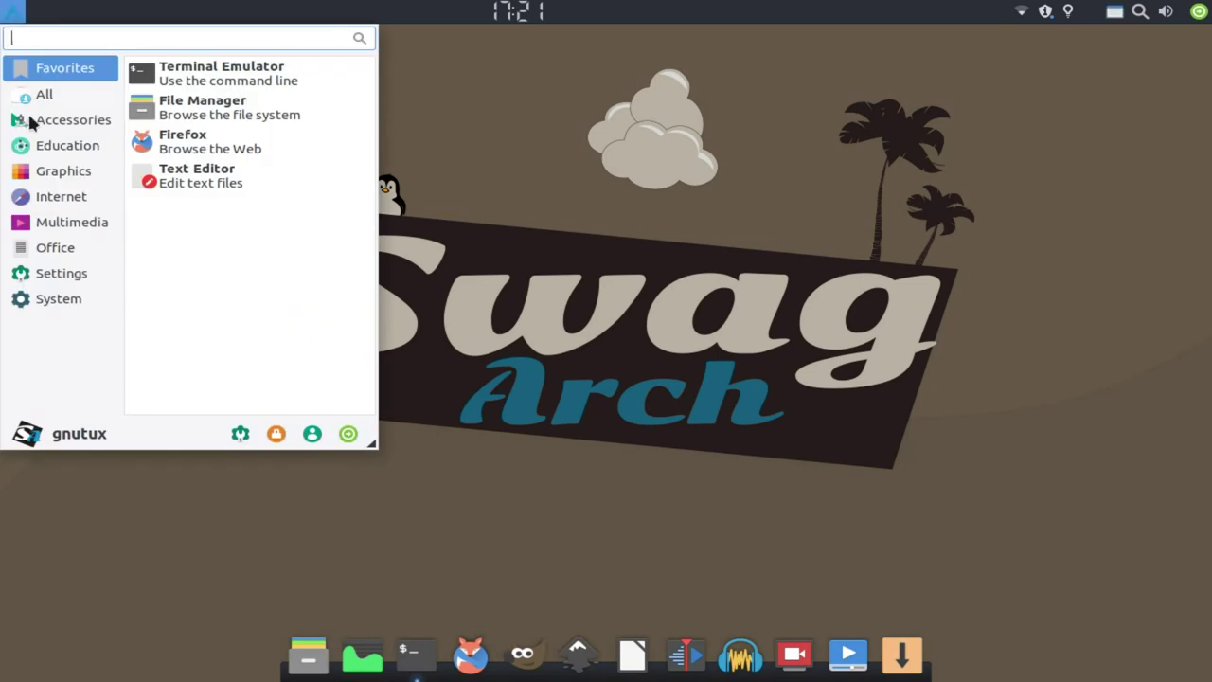
Step: Launch Shotcut from the Whisker Menu's Multimedia category
left_click(68, 223)
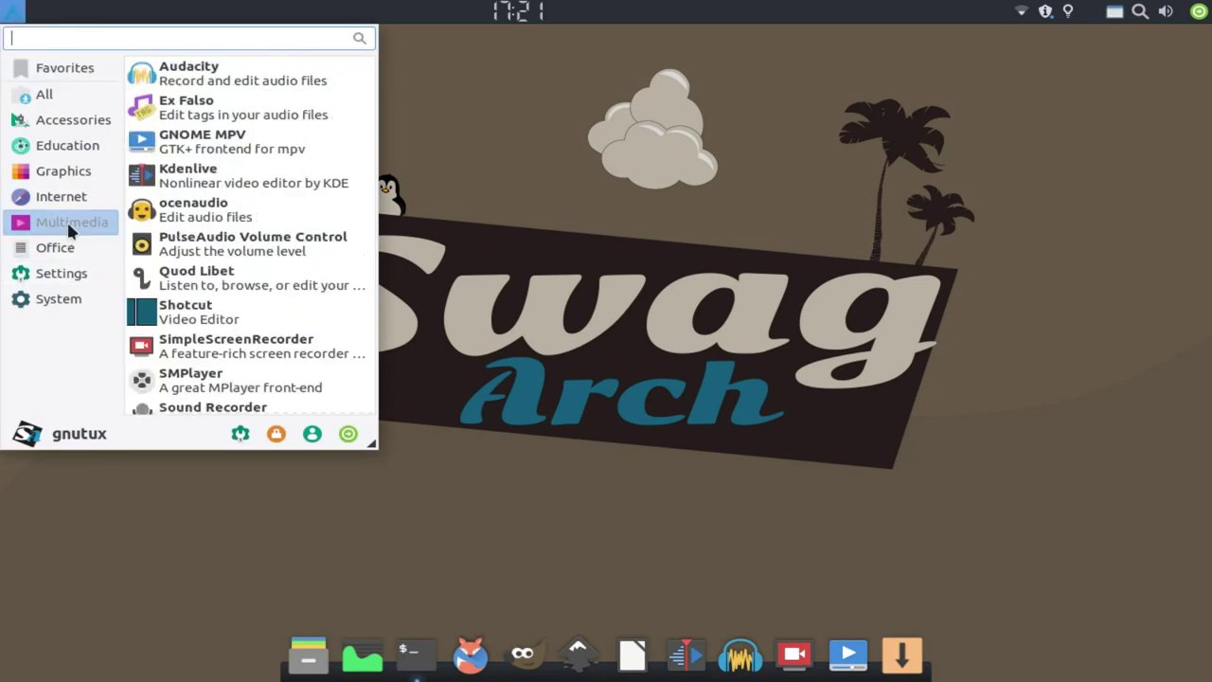
left_click(225, 323)
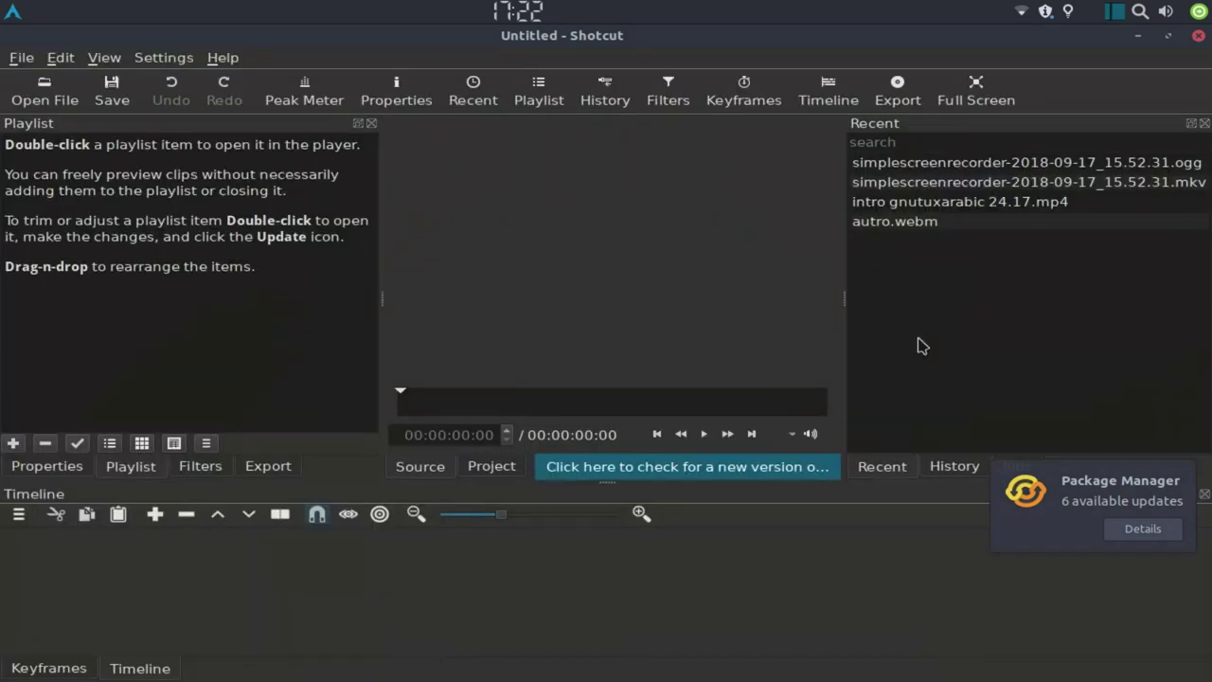
Step: Delete autro.webm and the other entries from Shotcut's Recent list until it is empty
left_click(975, 232)
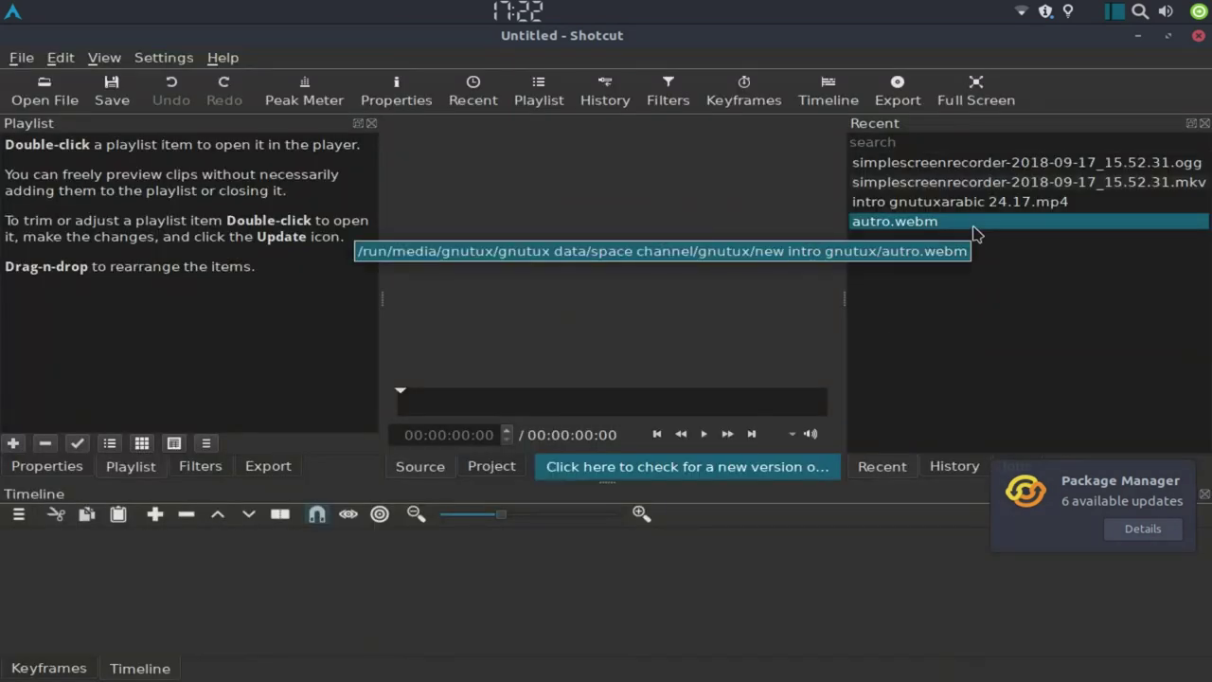
key("Delete")
key("Delete")
key("Delete")
key("Delete")
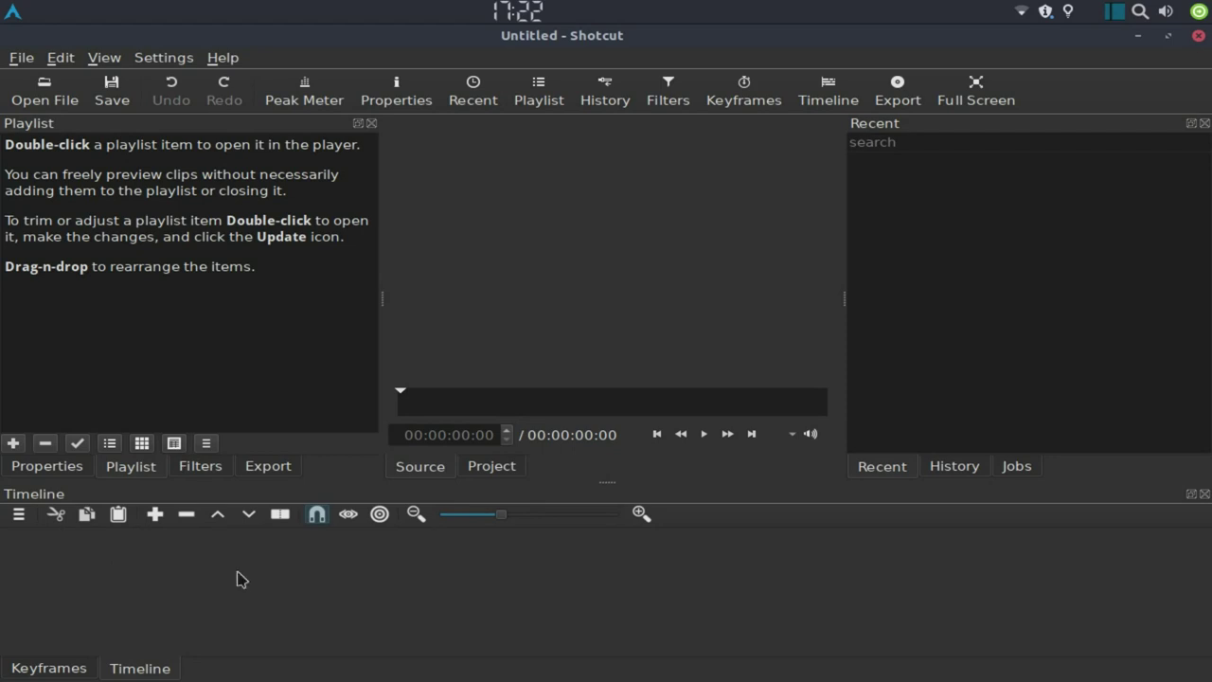
mouse_move(257, 674)
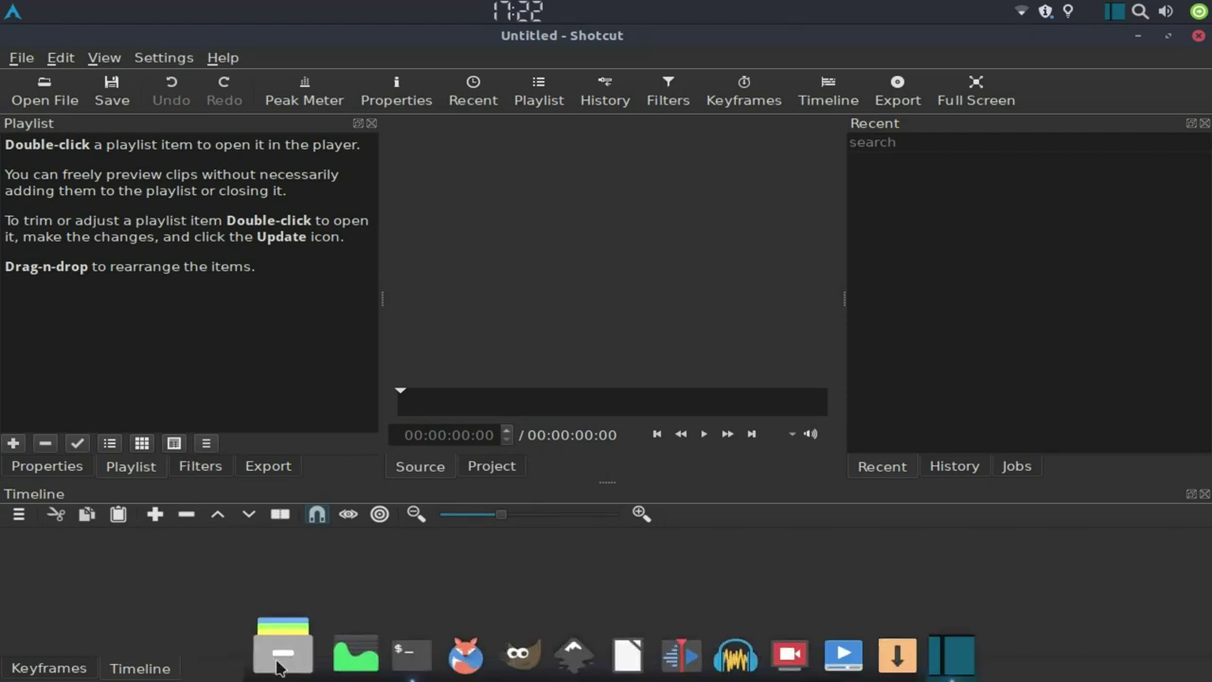
Step: In Thunar's Pictures folder, select the three images, including snail-2760079_1920.jpg, and drag them into Shotcut's Recent list
left_click(278, 668)
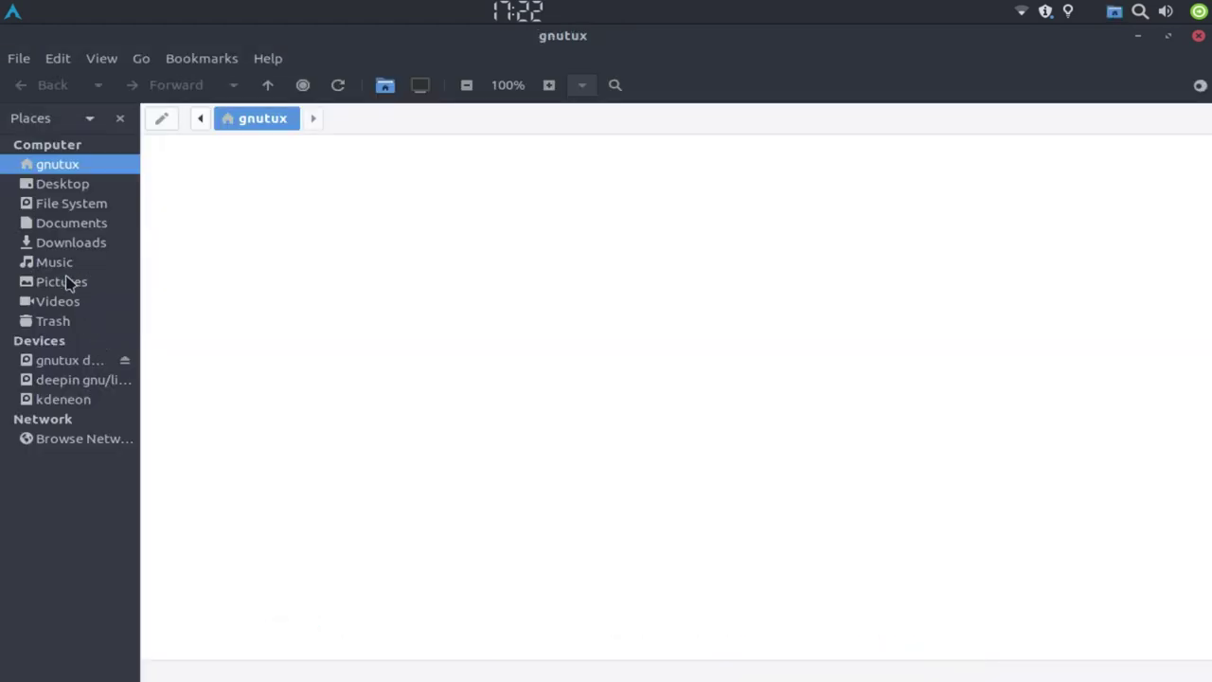
left_click(76, 282)
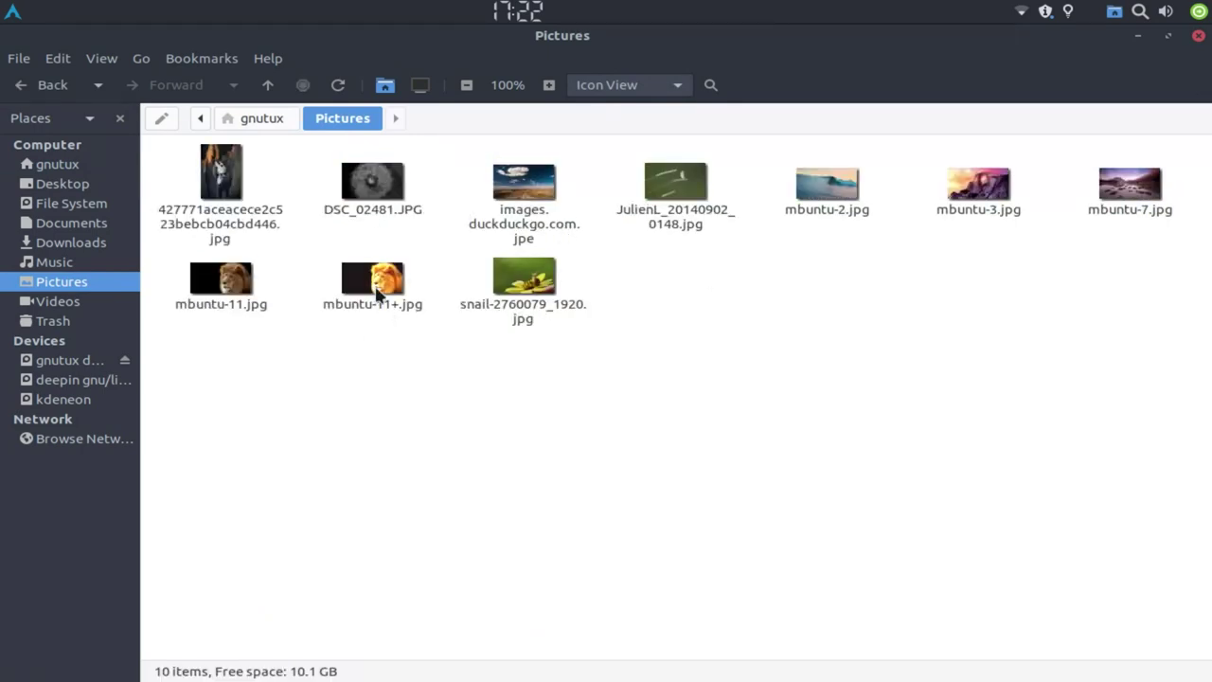
left_click(377, 296)
left_click(547, 299, "ctrl")
left_click(692, 196, "ctrl")
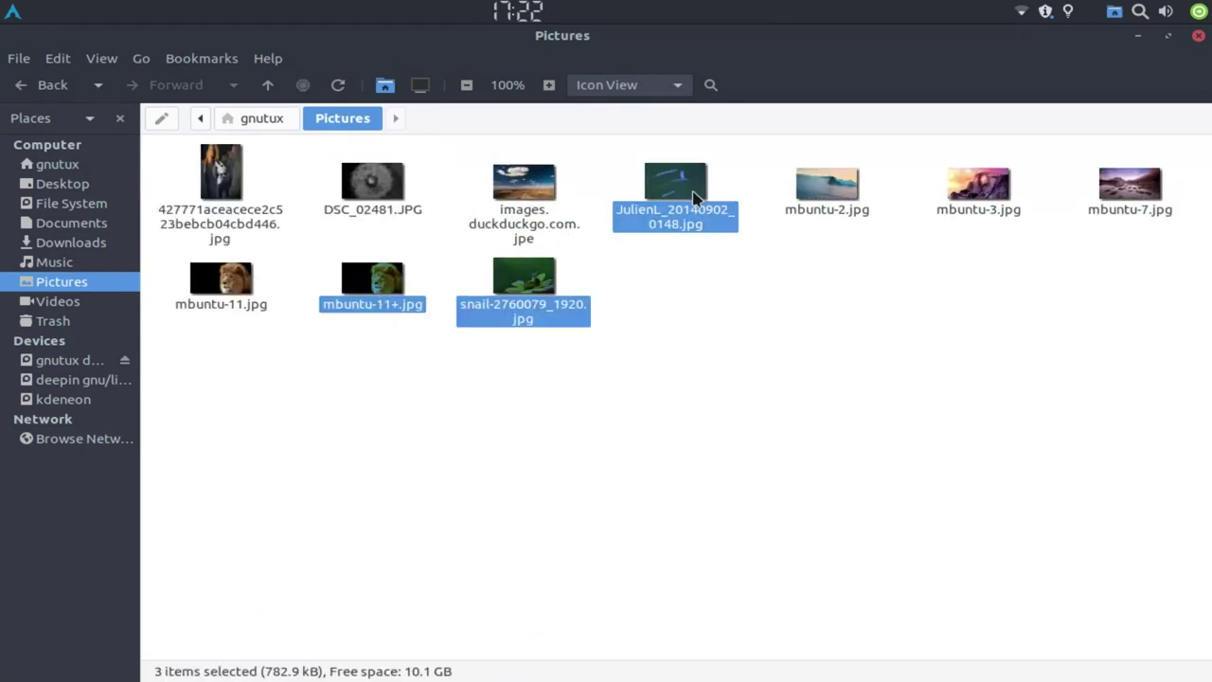
mouse_move(694, 194)
left_mouse_down()
mouse_move(959, 676)
mouse_move(933, 678)
left_mouse_up()
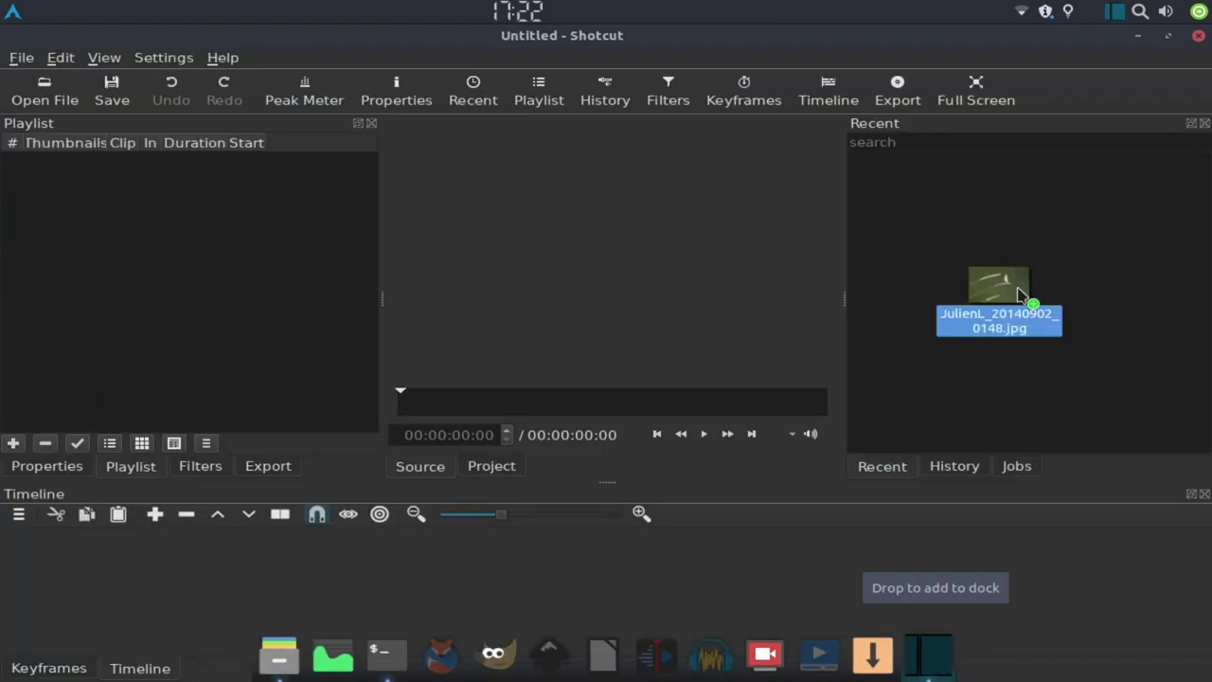
left_click_drag(933, 677, 1032, 272)
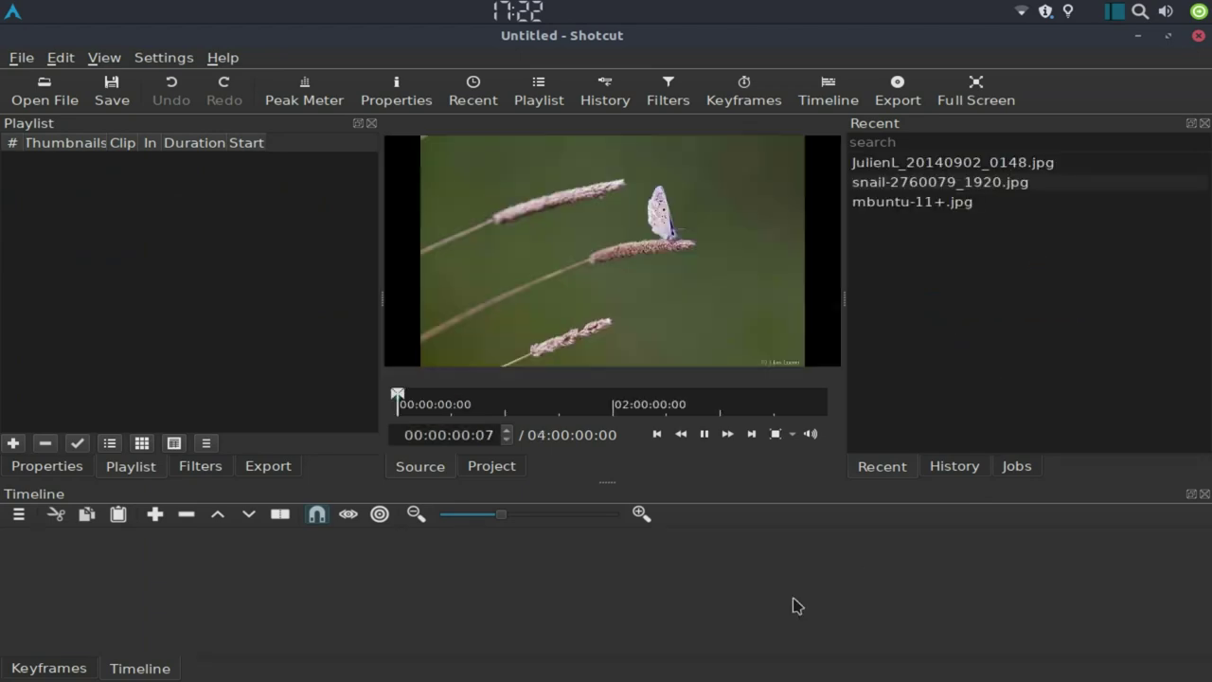
Step: Add a V1 video track to the timeline
left_click(929, 163)
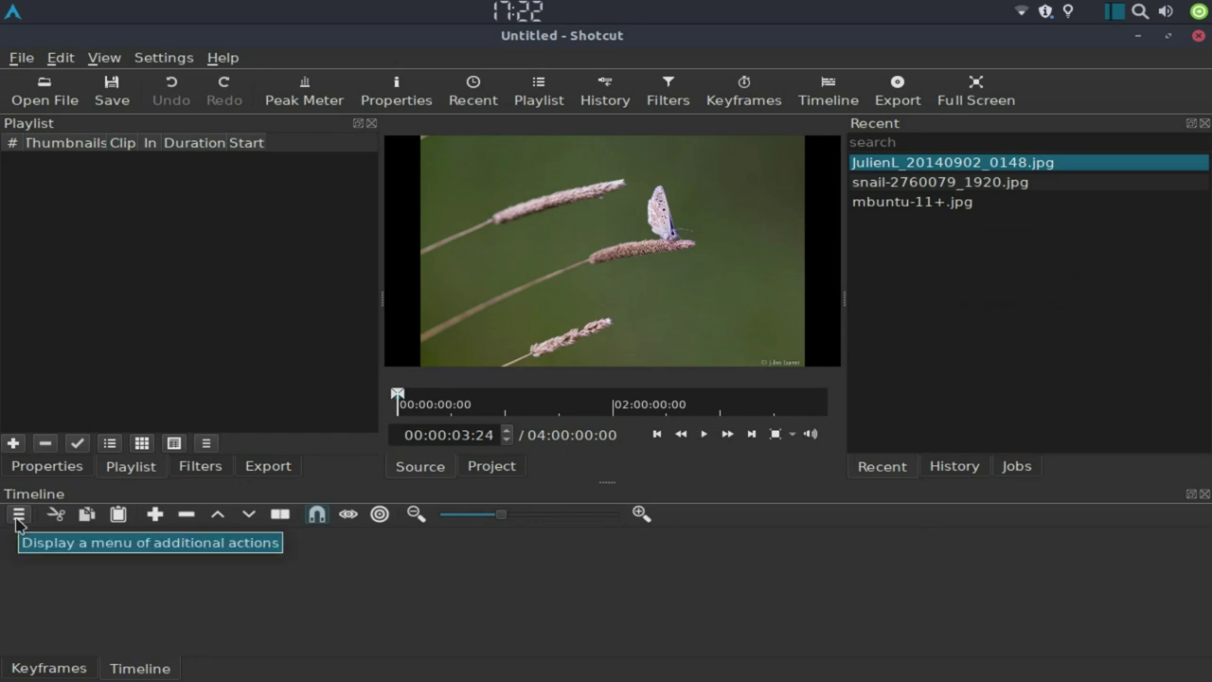
left_click(20, 519)
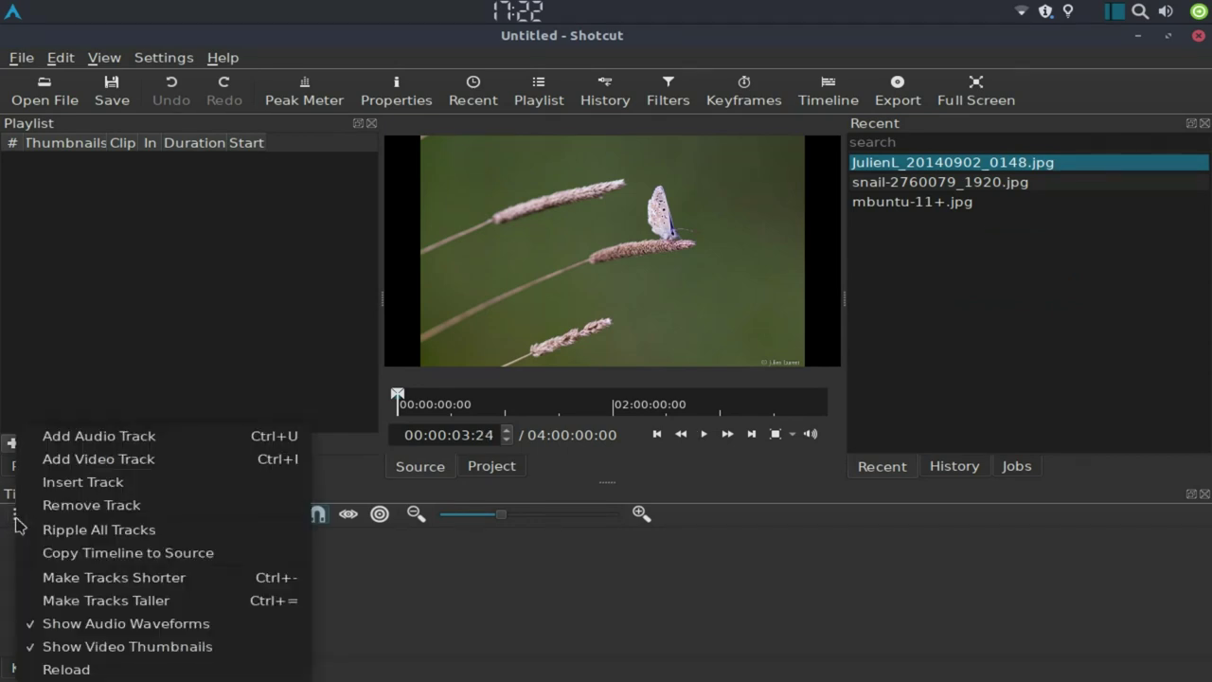
left_click(112, 464)
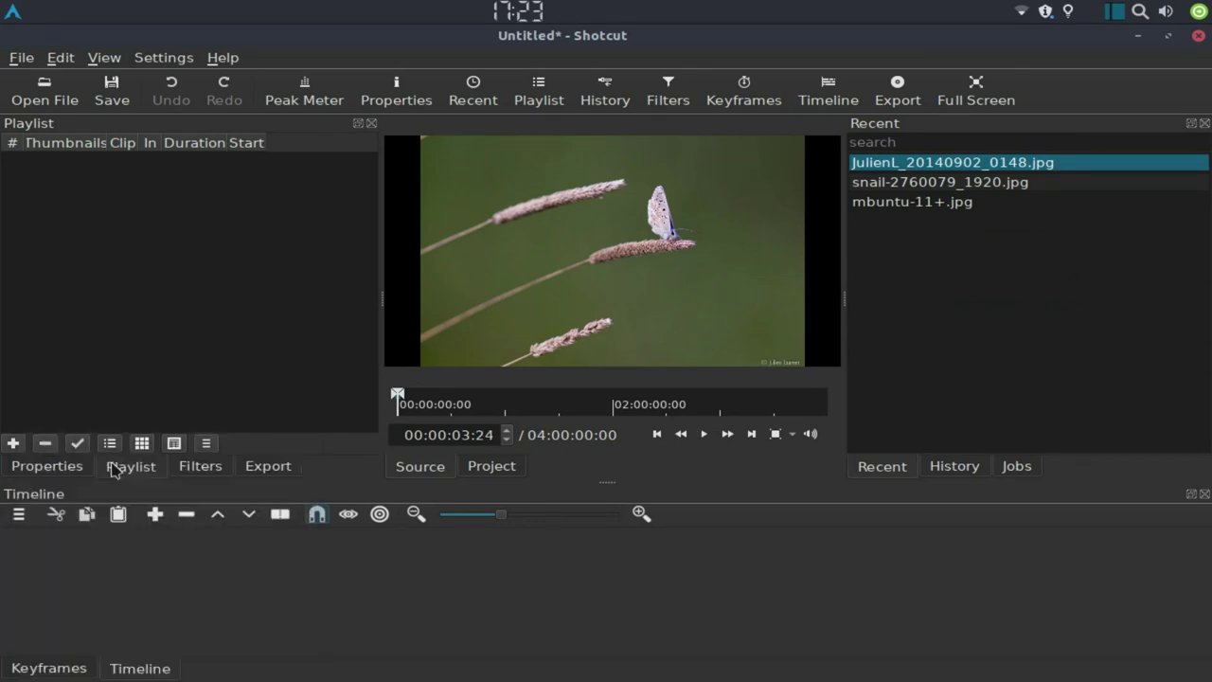
Step: Load snail-2760079_1920.jpg from the Recent list into the player
left_click(909, 182)
left_click(907, 203)
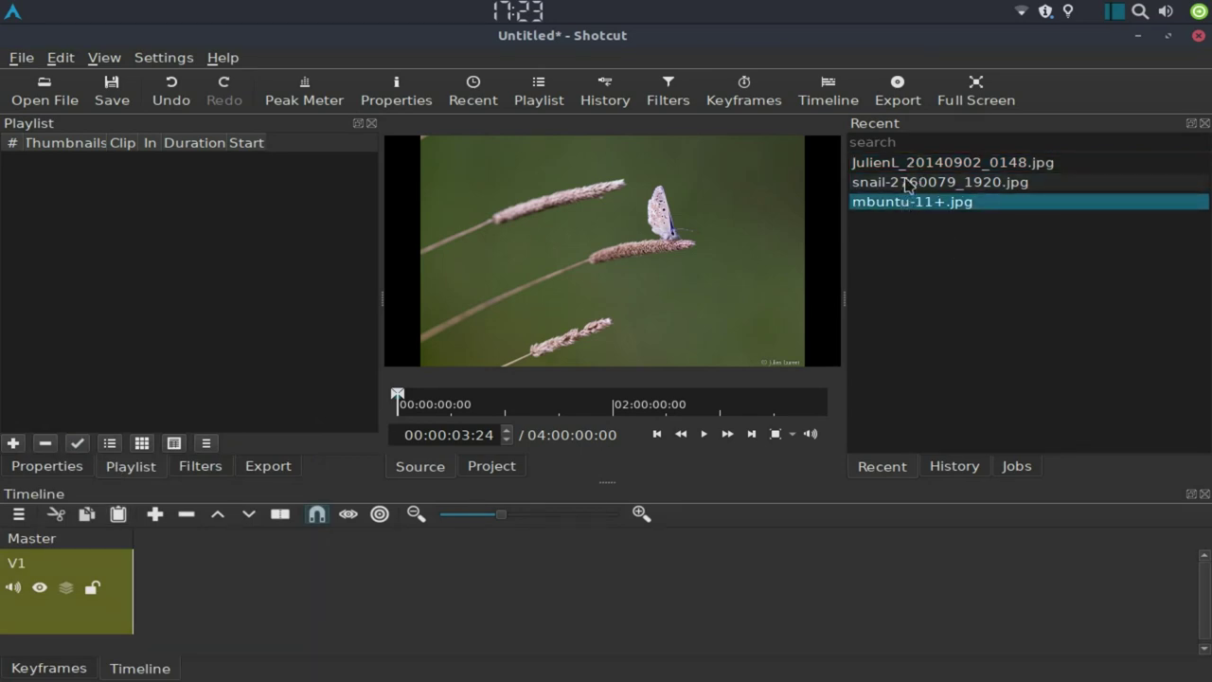
double_click(907, 183)
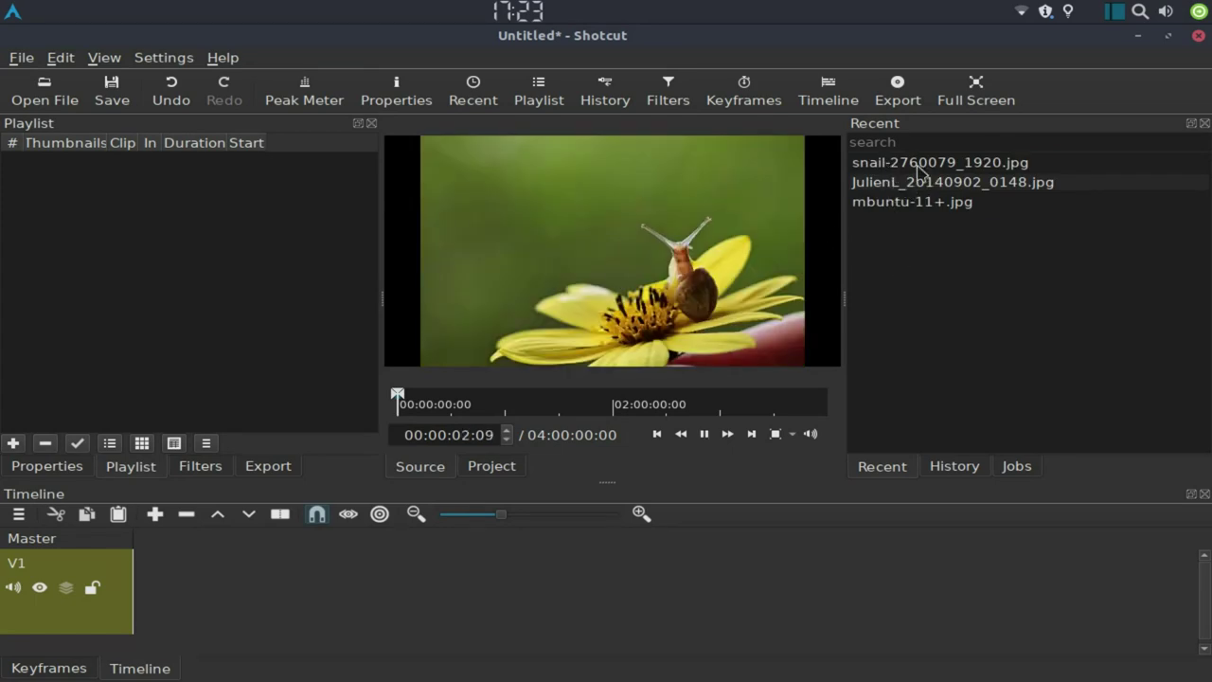
Step: Place the snail image on track V1 and move the playhead to 00:00:00:12 and 00:00:00:23
mouse_move(599, 286)
left_mouse_down()
mouse_move(175, 590)
mouse_move(146, 597)
left_mouse_up()
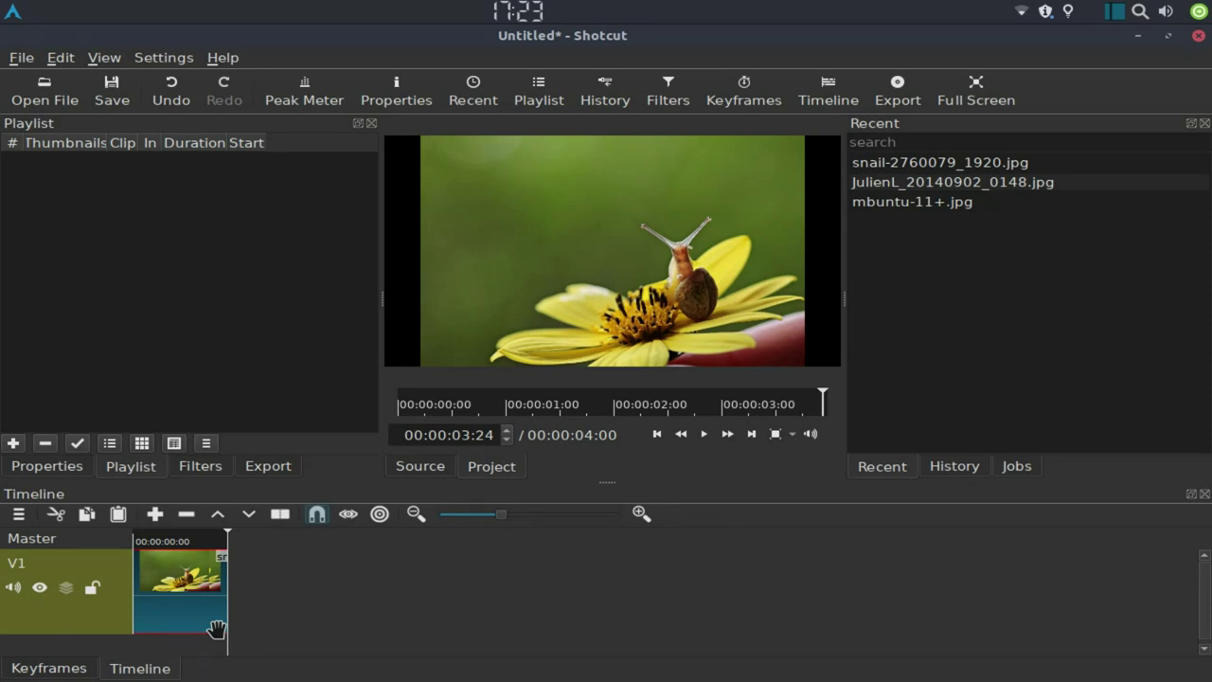
scroll(220, 620, "up", 2)
scroll(225, 613, "up", 3)
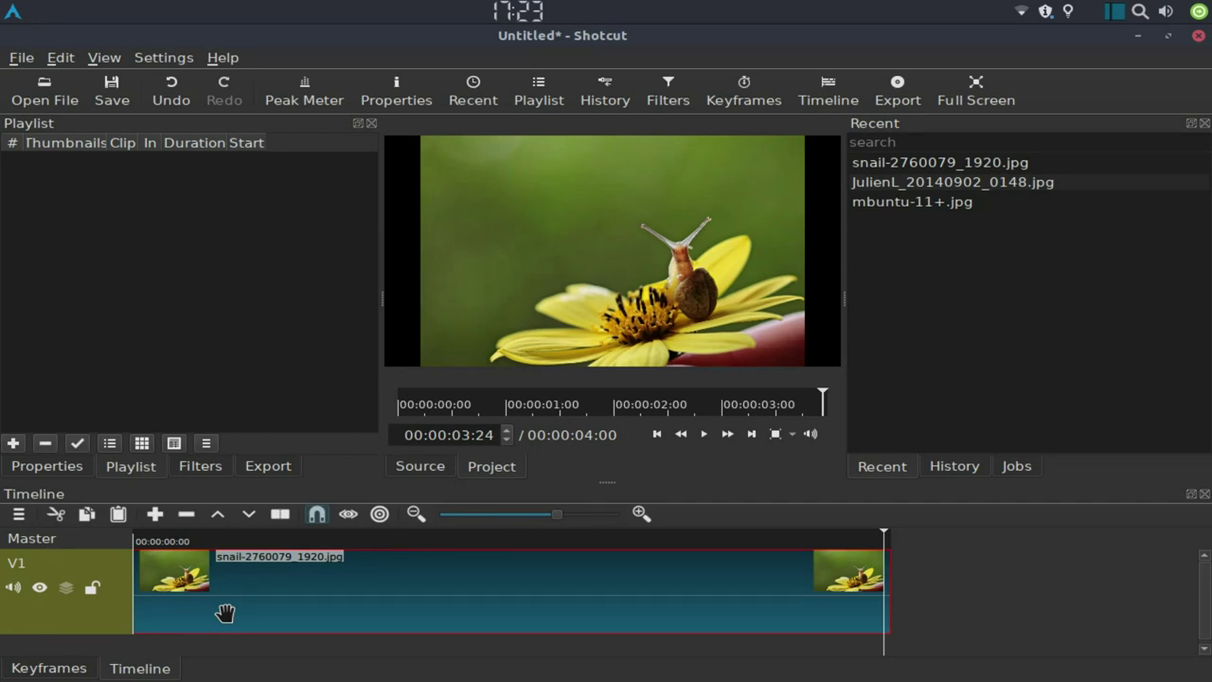
left_click(225, 616)
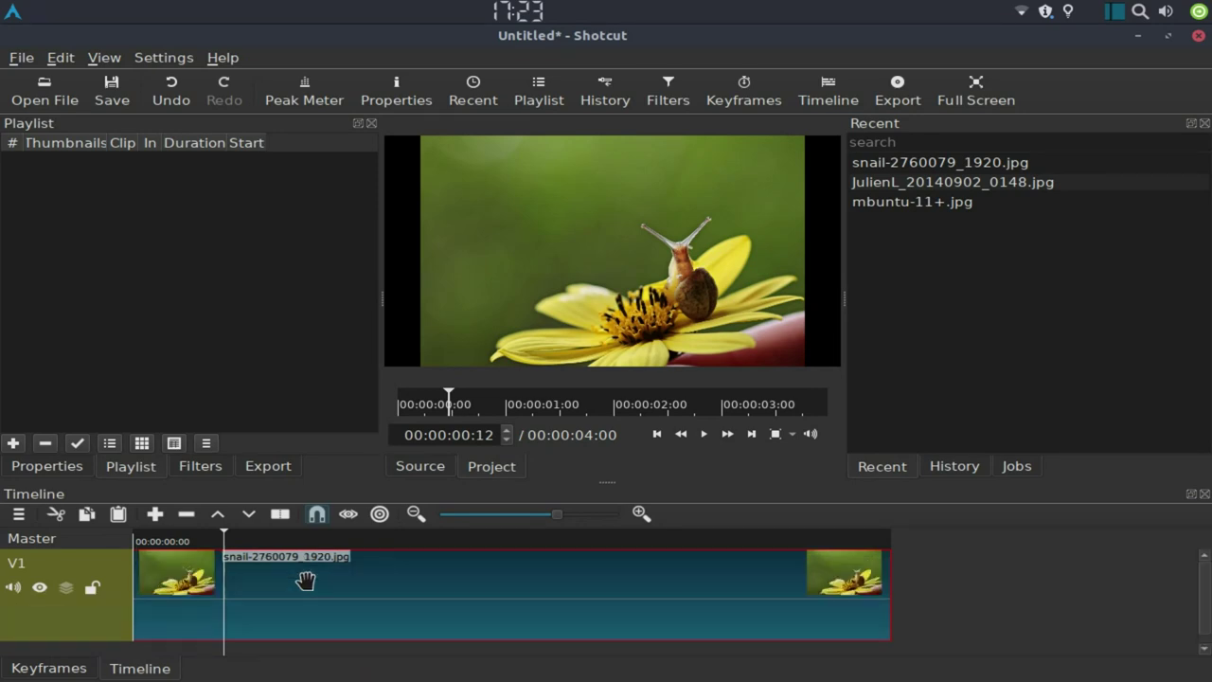
left_click(305, 580)
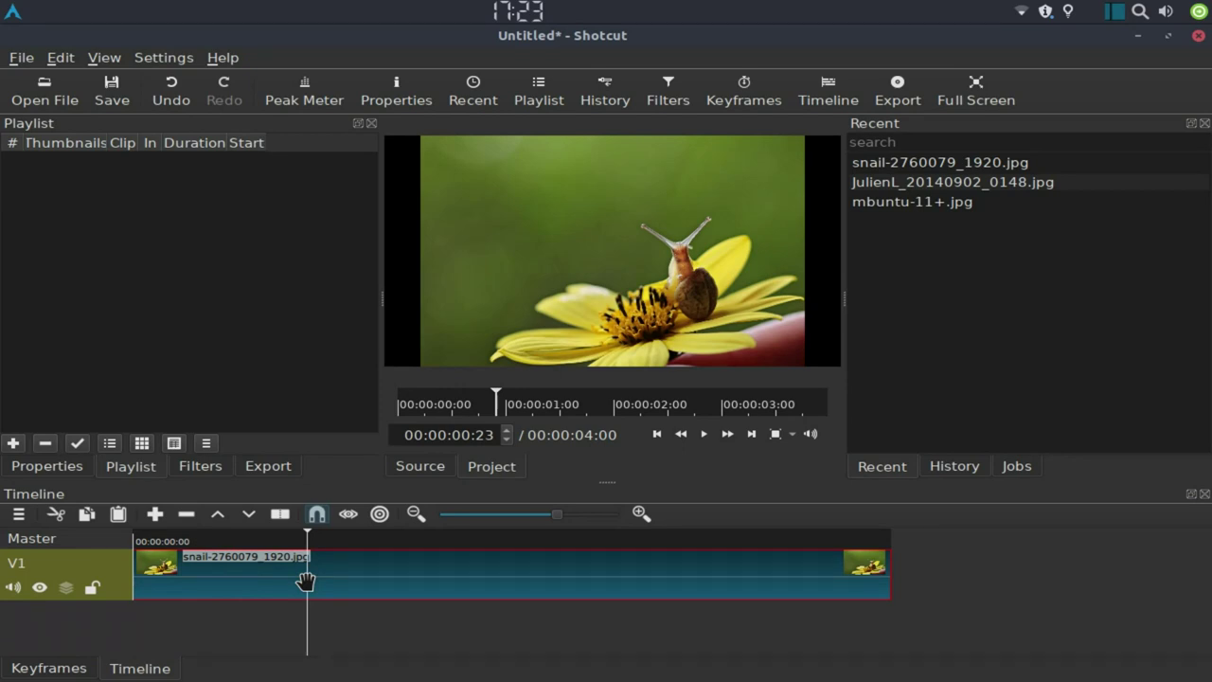
scroll(305, 581, "down", 3)
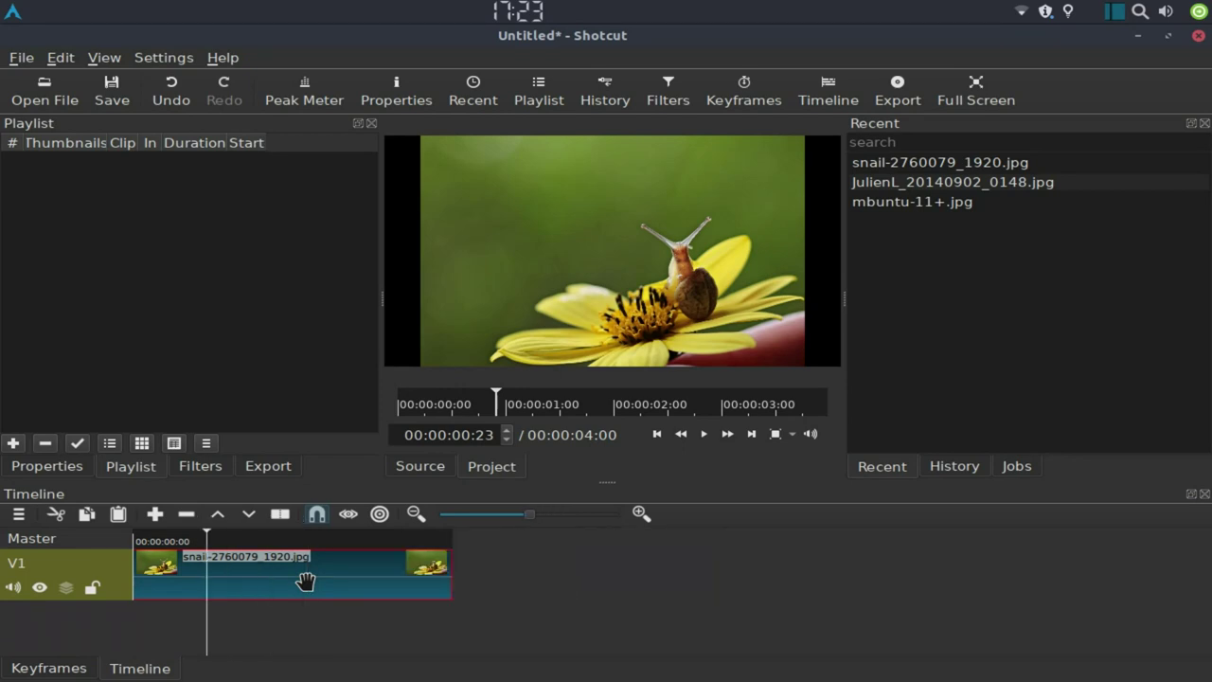
scroll(305, 580, "up", 4)
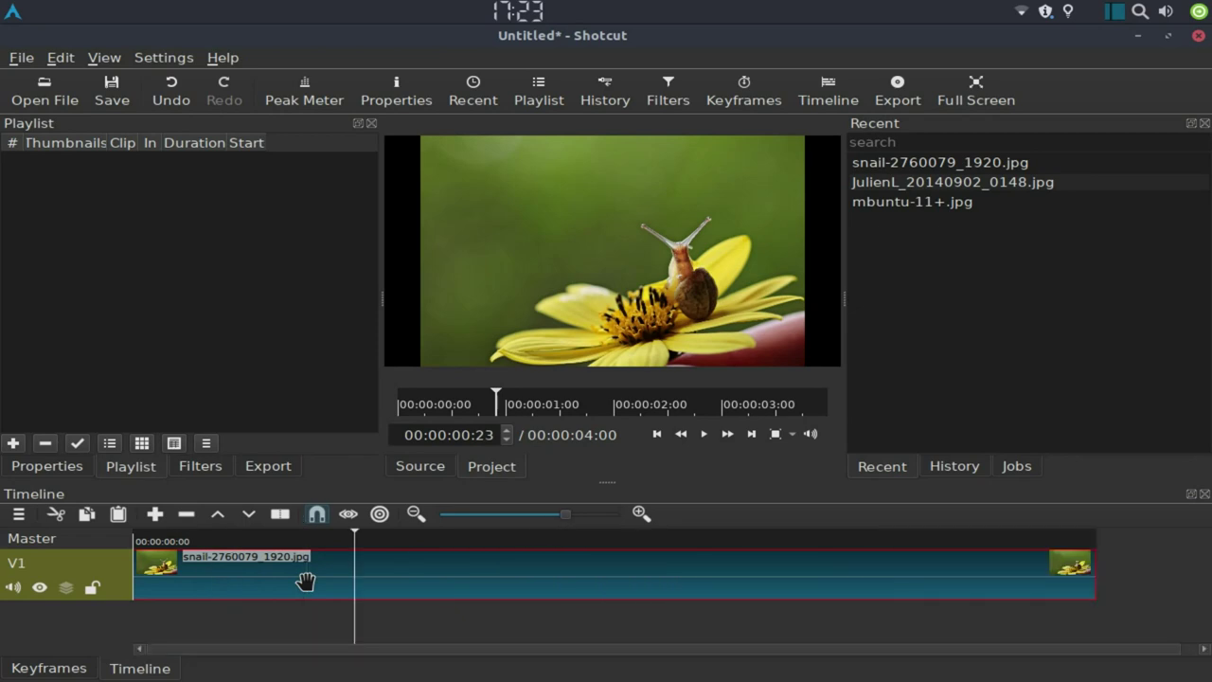
scroll(304, 580, "down", 1)
scroll(305, 580, "down", 1)
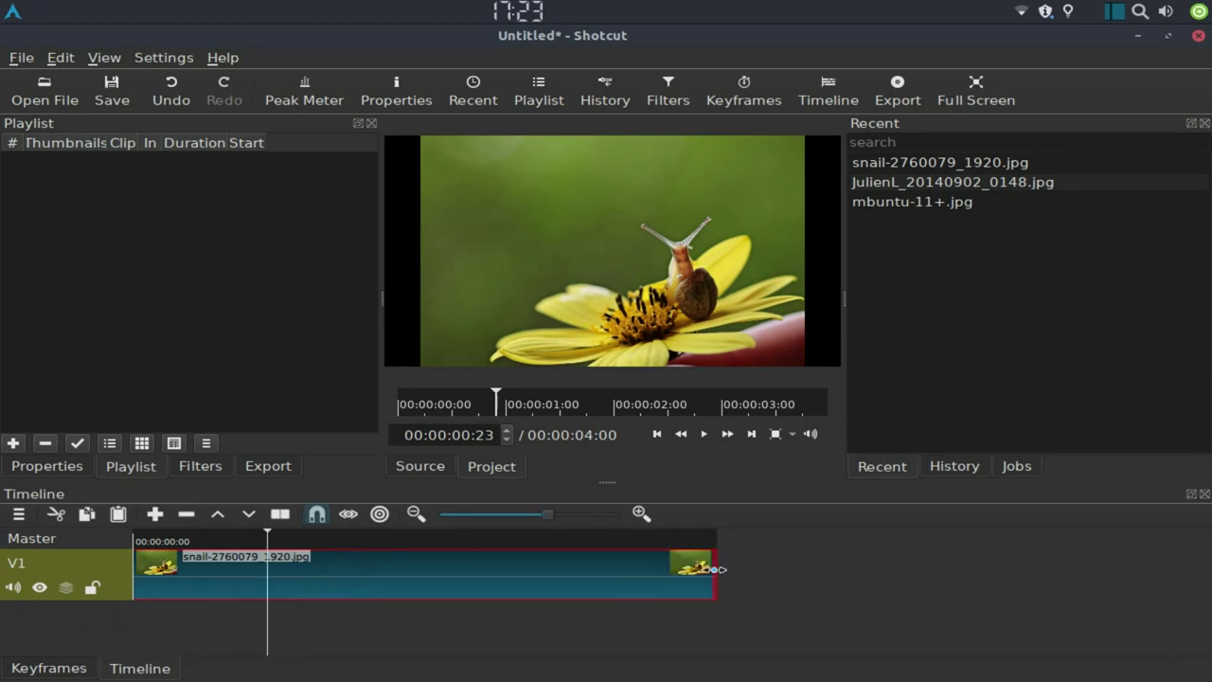
Step: Test-trim the snail clip's start and end, then restore its full 00:00:05:03 length
mouse_move(713, 575)
left_mouse_down()
mouse_move(694, 576)
mouse_move(867, 584)
left_mouse_up()
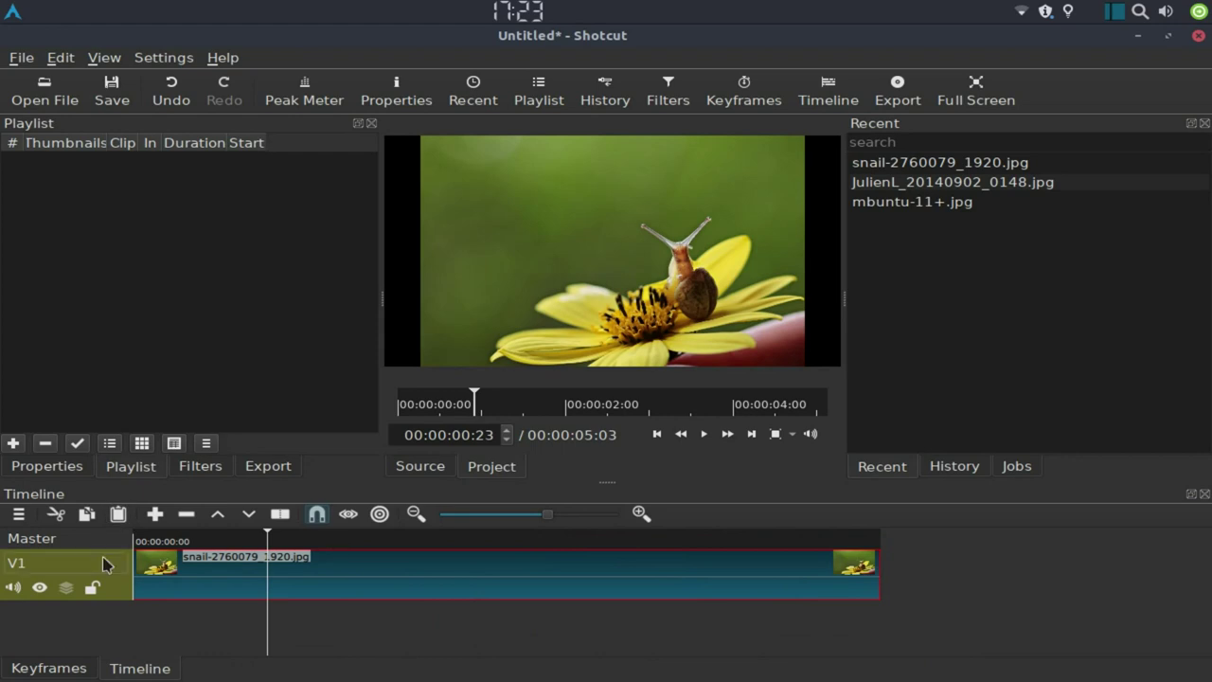
left_click_drag(138, 552, 188, 576)
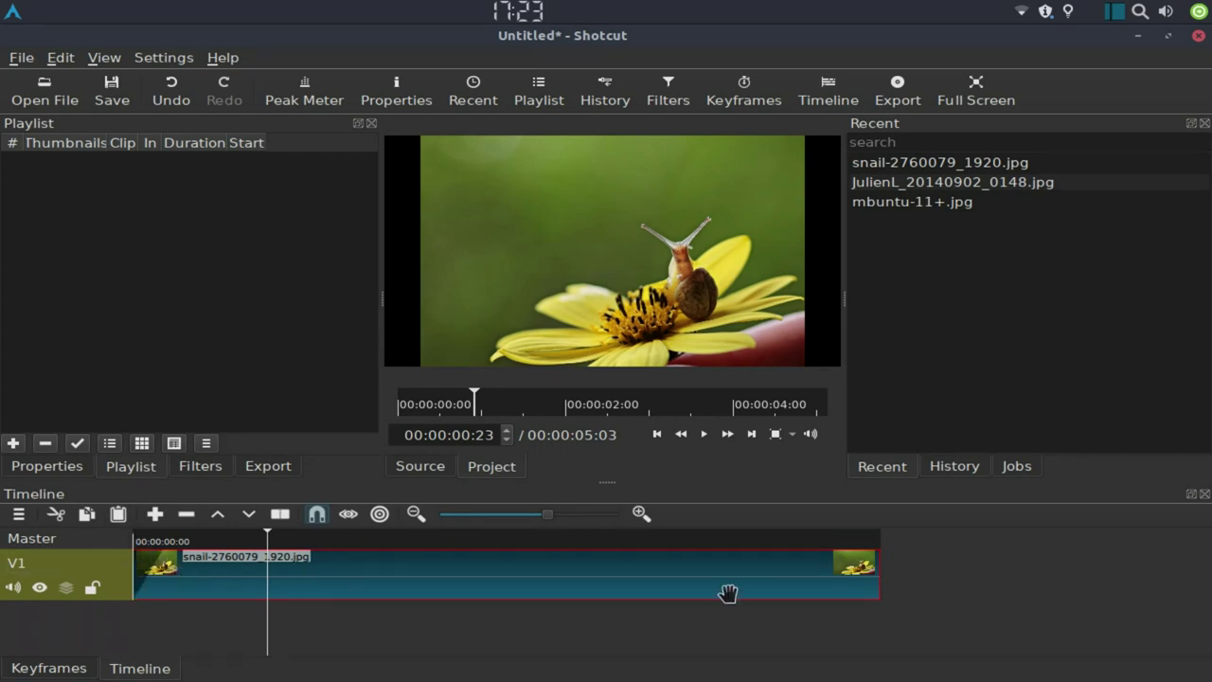
left_click_drag(869, 562, 877, 562)
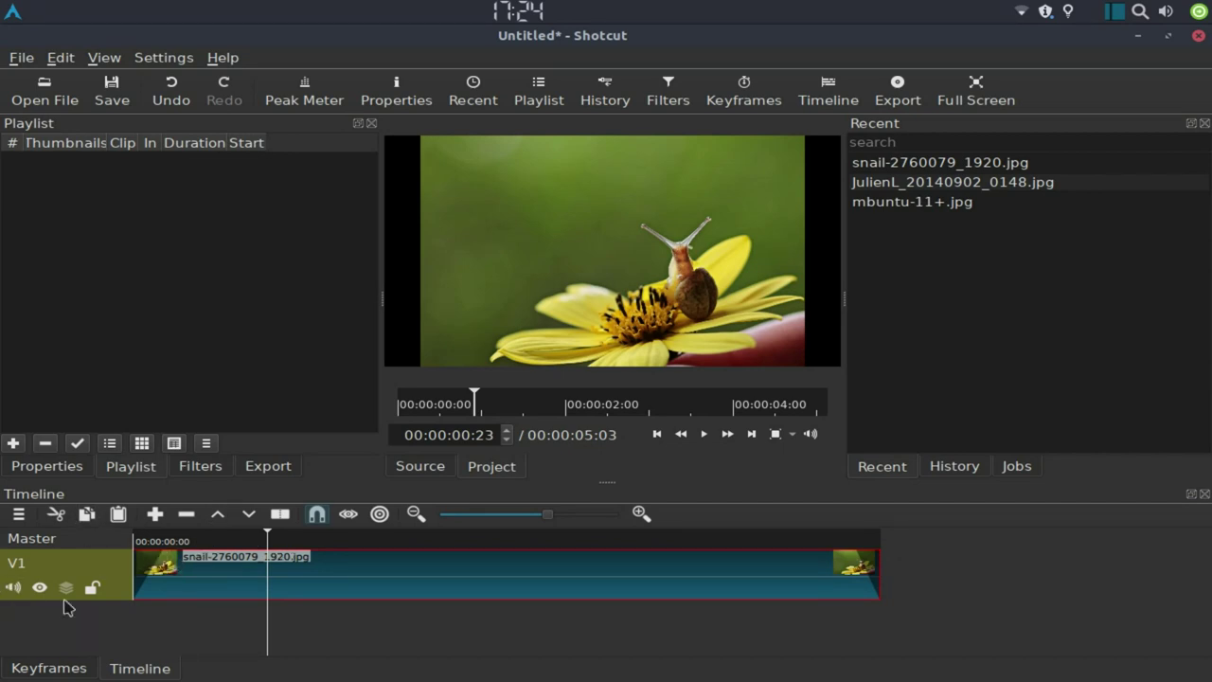
left_click(652, 437)
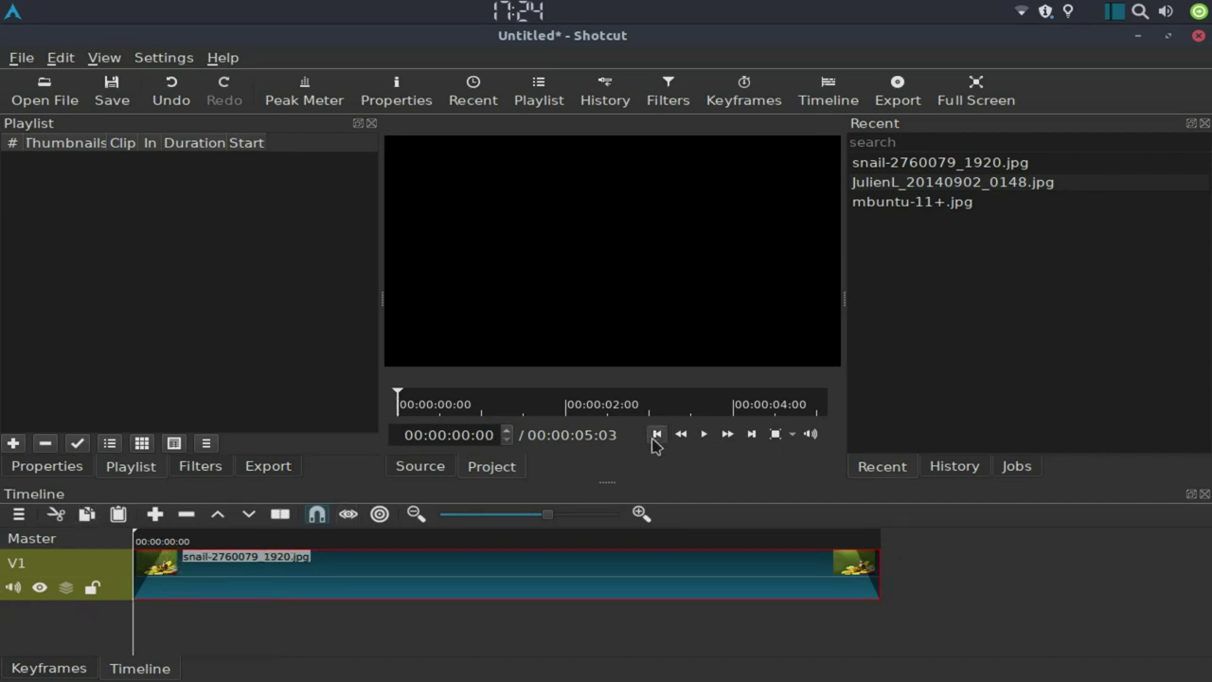
left_click(708, 436)
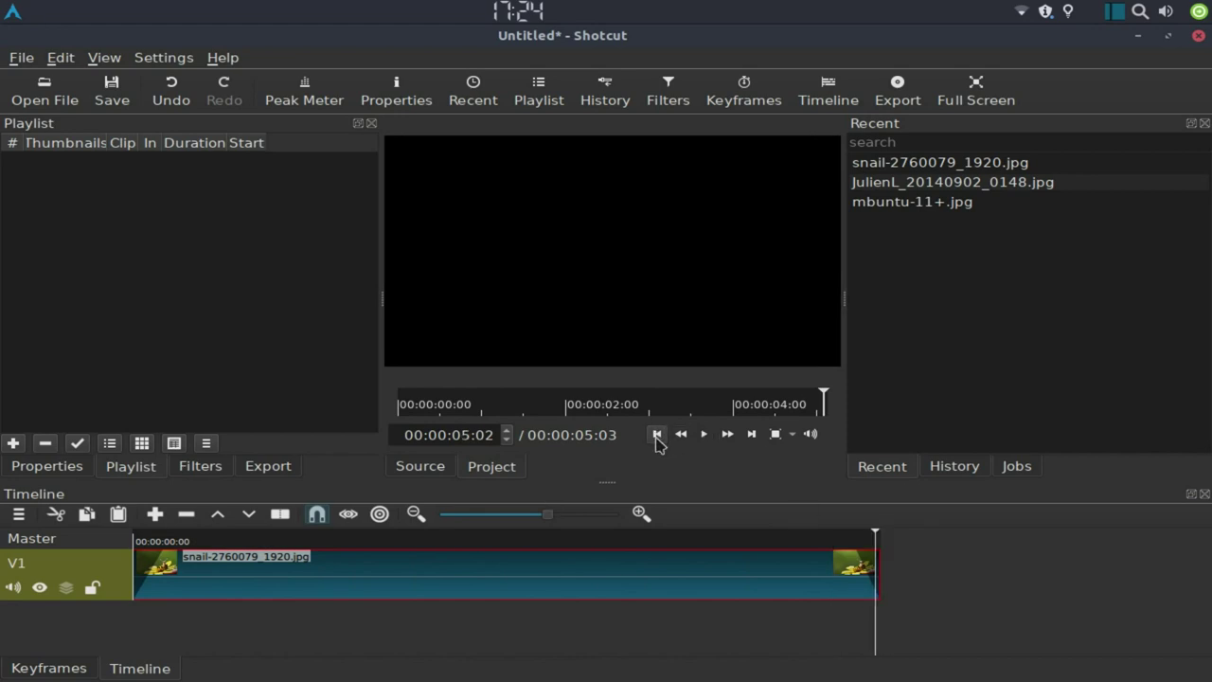
left_click(656, 432)
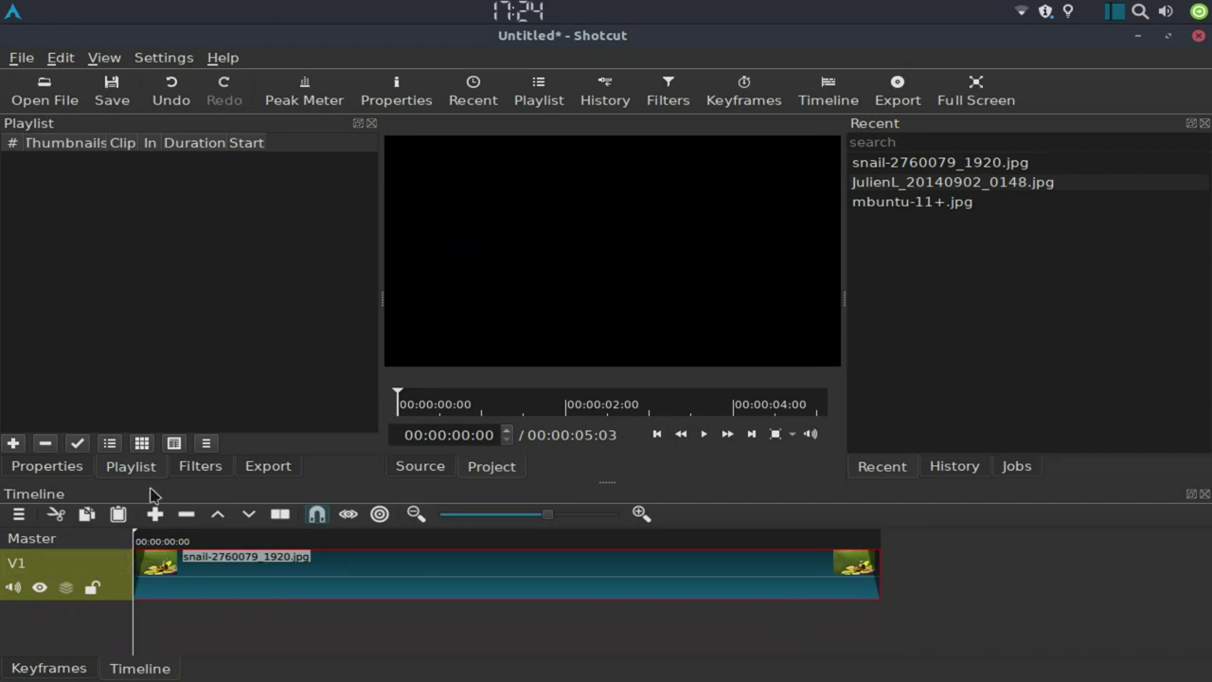
Step: Remove the snail clip's Fade In/Out Video and Audio filters, then check the Keyframes view
left_click(214, 468)
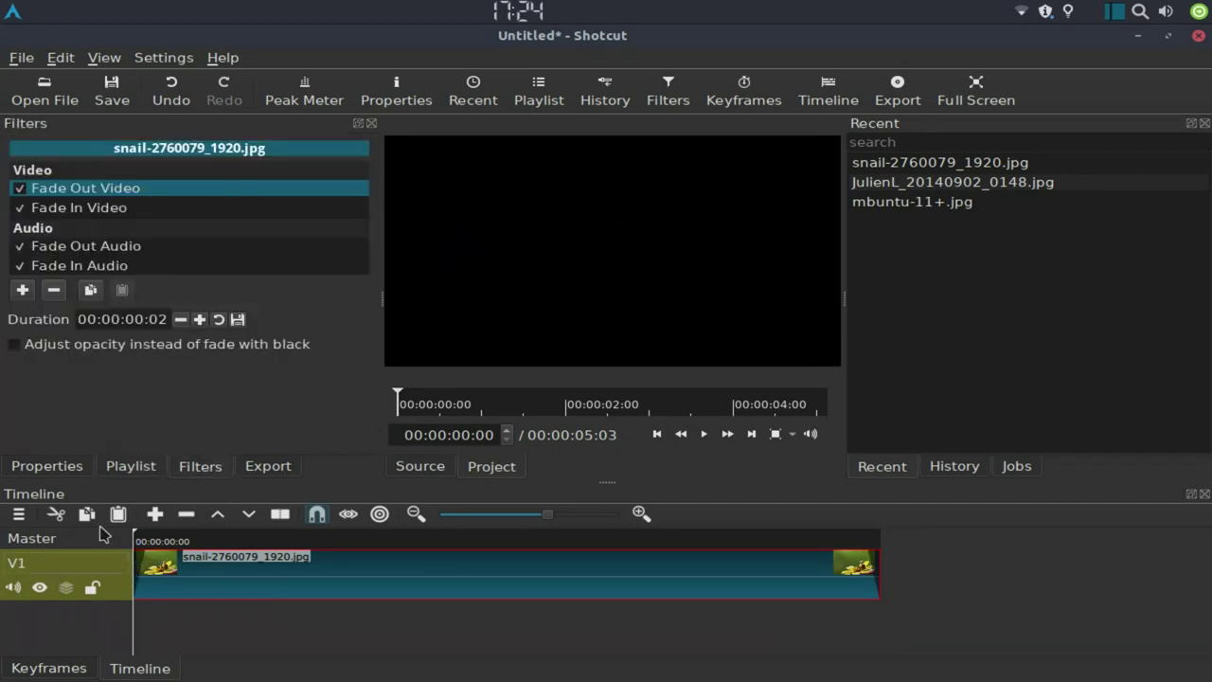
left_click(58, 294)
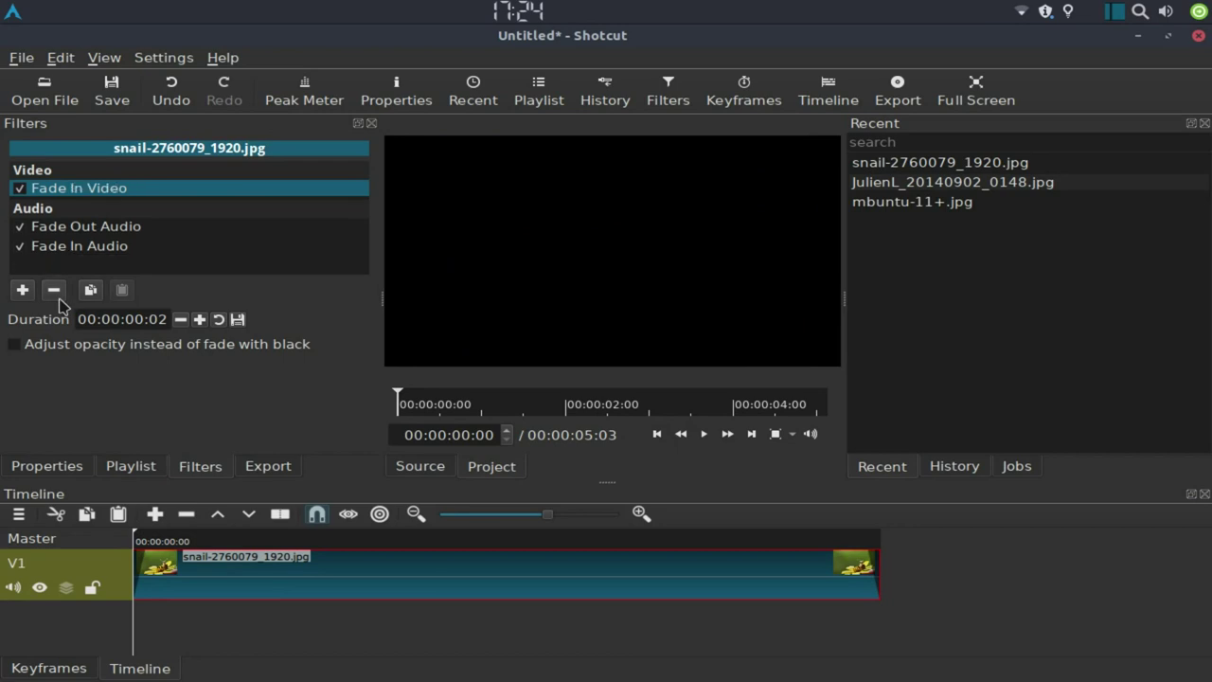
left_click(58, 294)
left_click(57, 294)
left_click(57, 293)
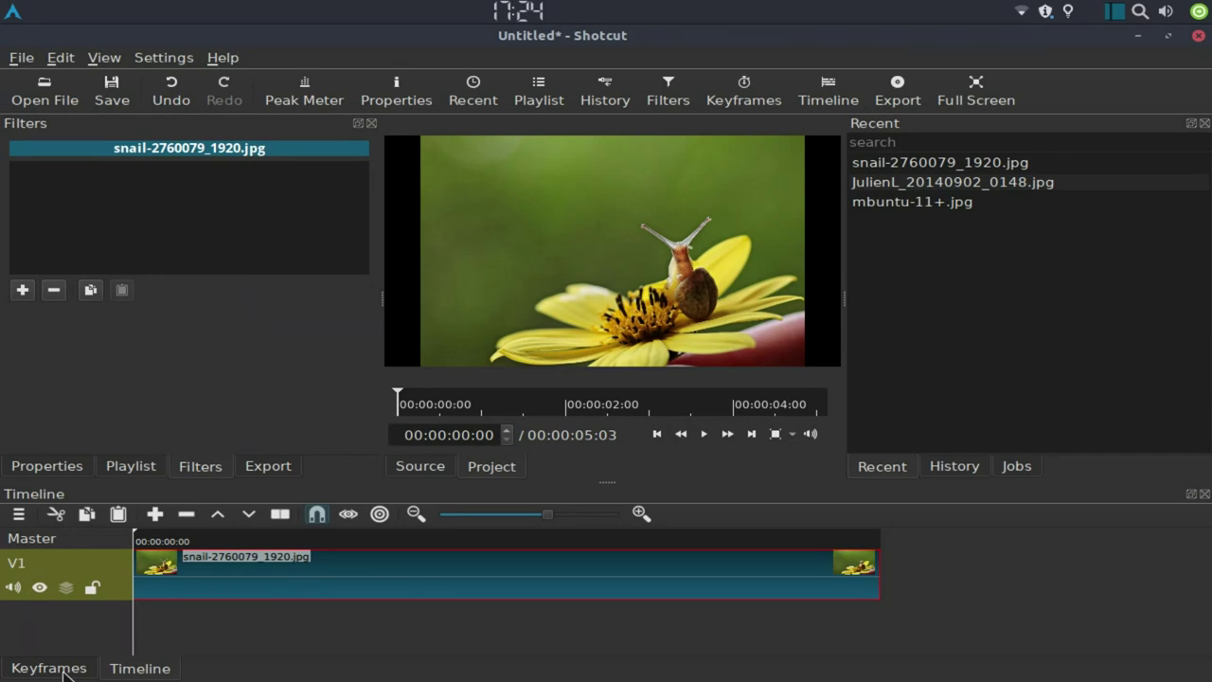
left_click(49, 668)
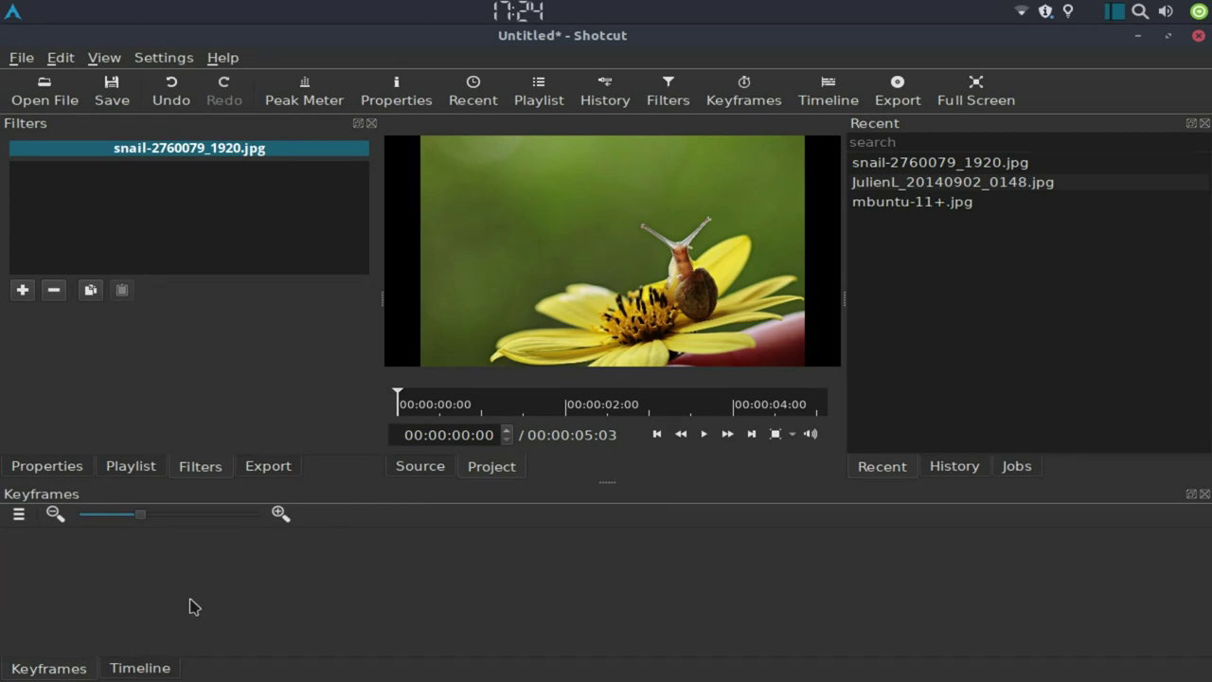
left_click(138, 668)
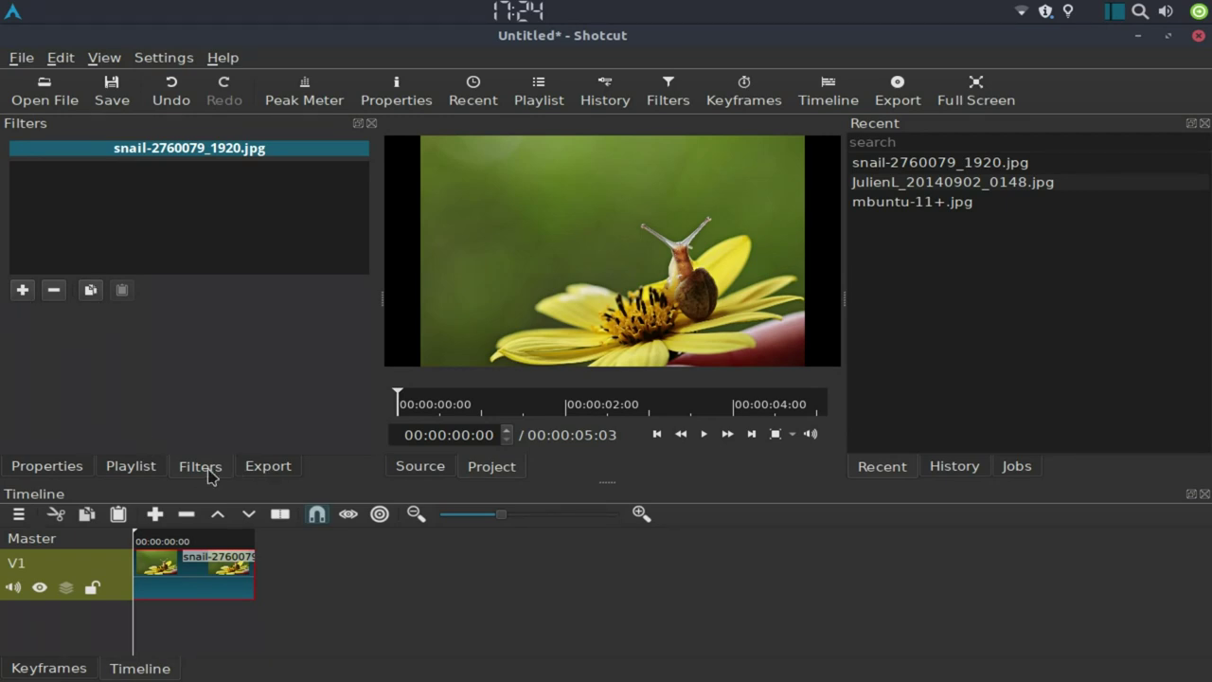
Step: Add a Vignette filter to the snail clip (Radius 50%, Feathering 200%, Opacity 100%) and enable Radius keyframing
left_click(21, 290)
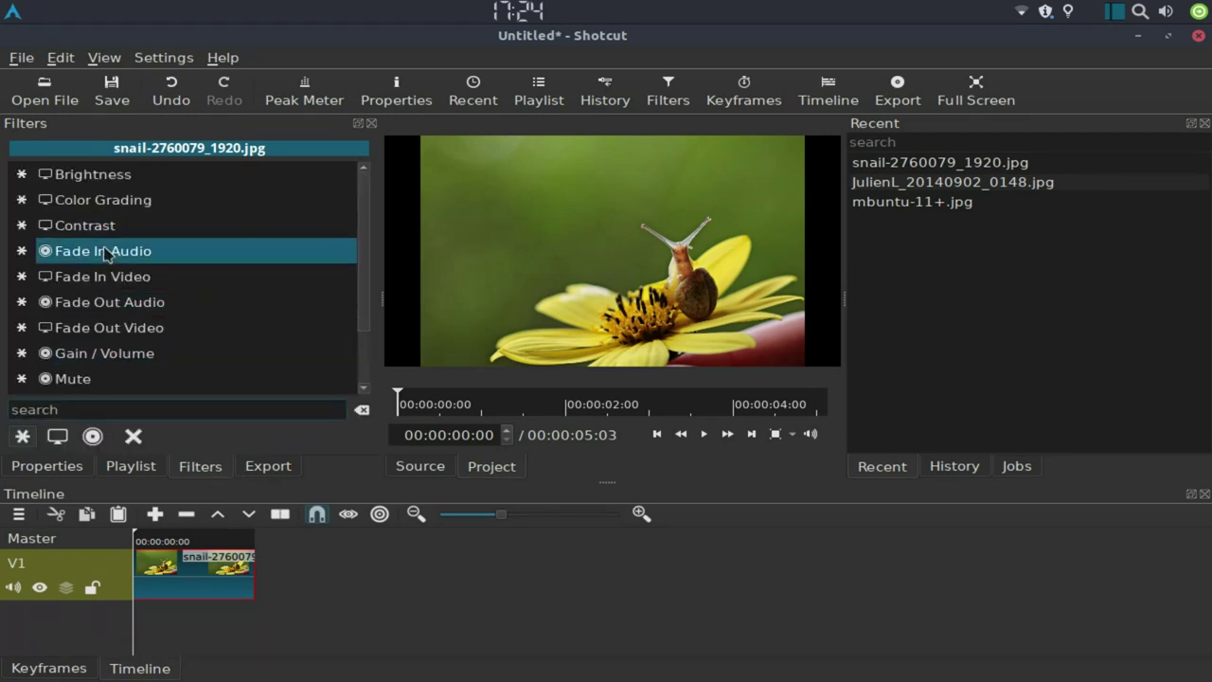
scroll(107, 251, "down", 1)
scroll(99, 265, "down", 1)
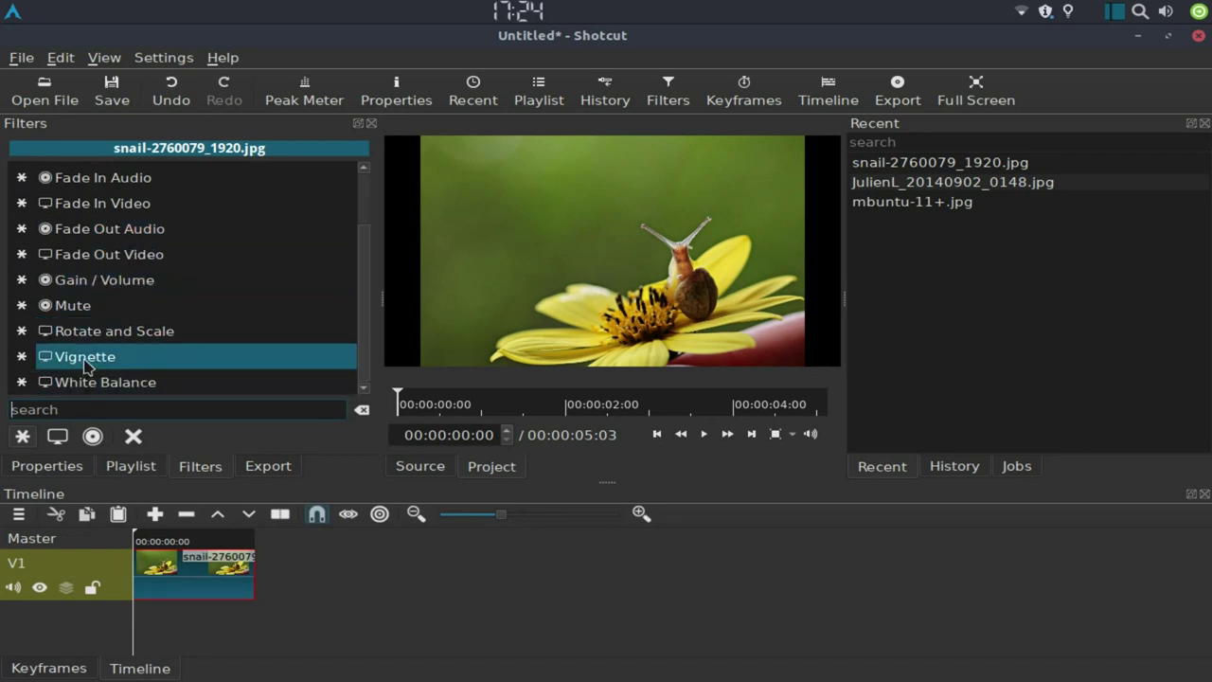
left_click(85, 365)
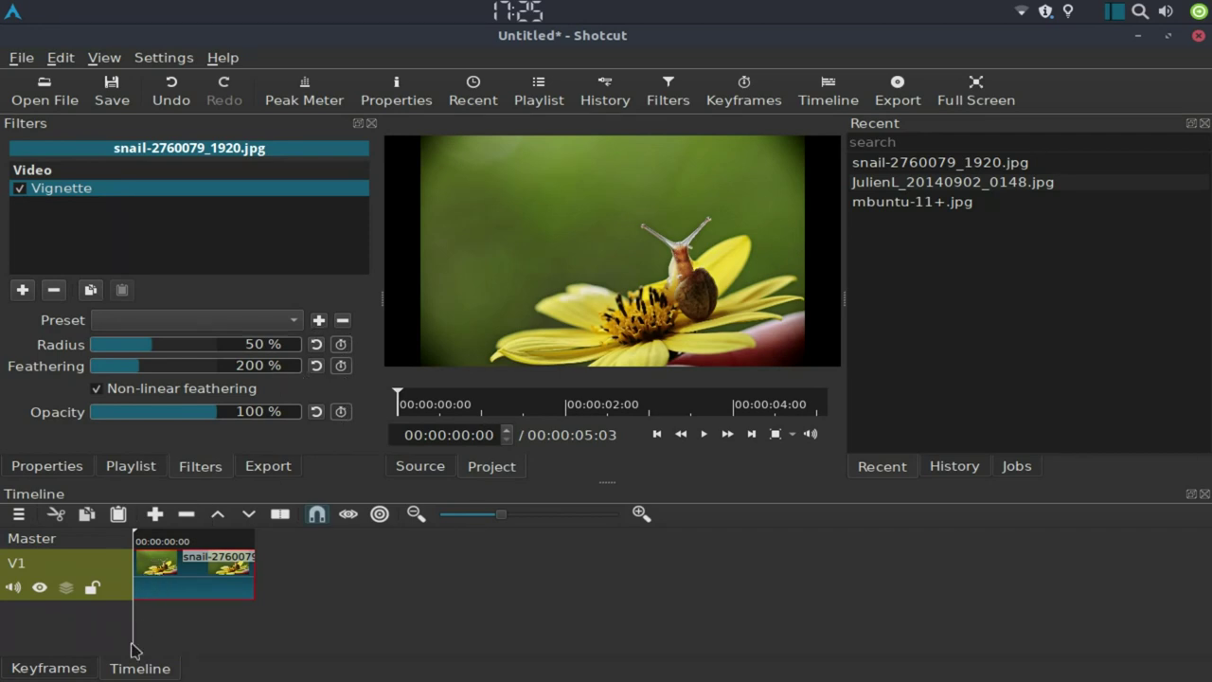
left_click(52, 670)
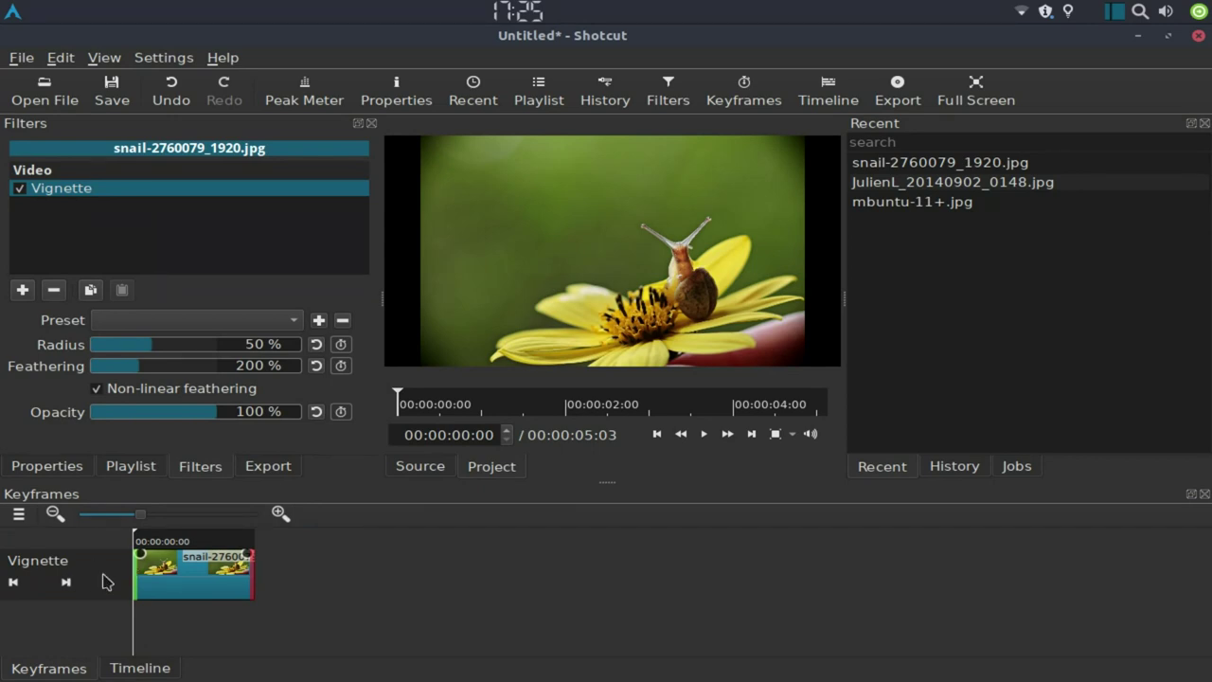
left_click(341, 344)
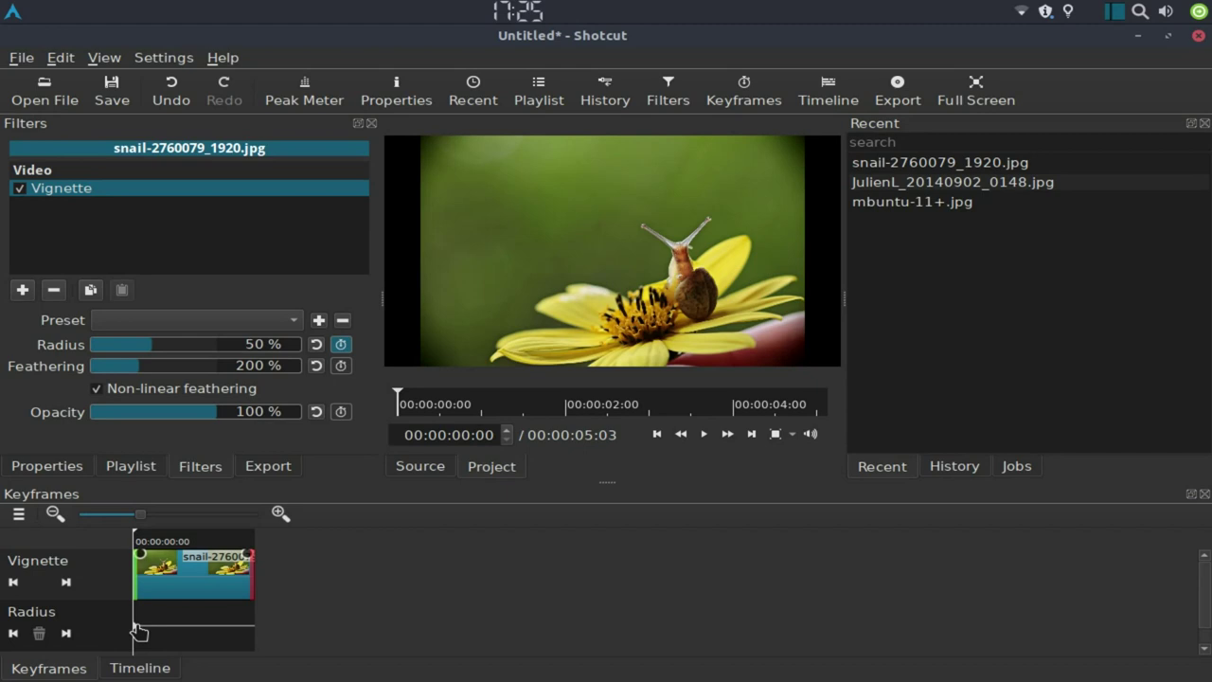
Step: Add Radius keyframes at 00:00:00:21, 00:00:04:00 and the clip end after the start keyframe
mouse_move(135, 628)
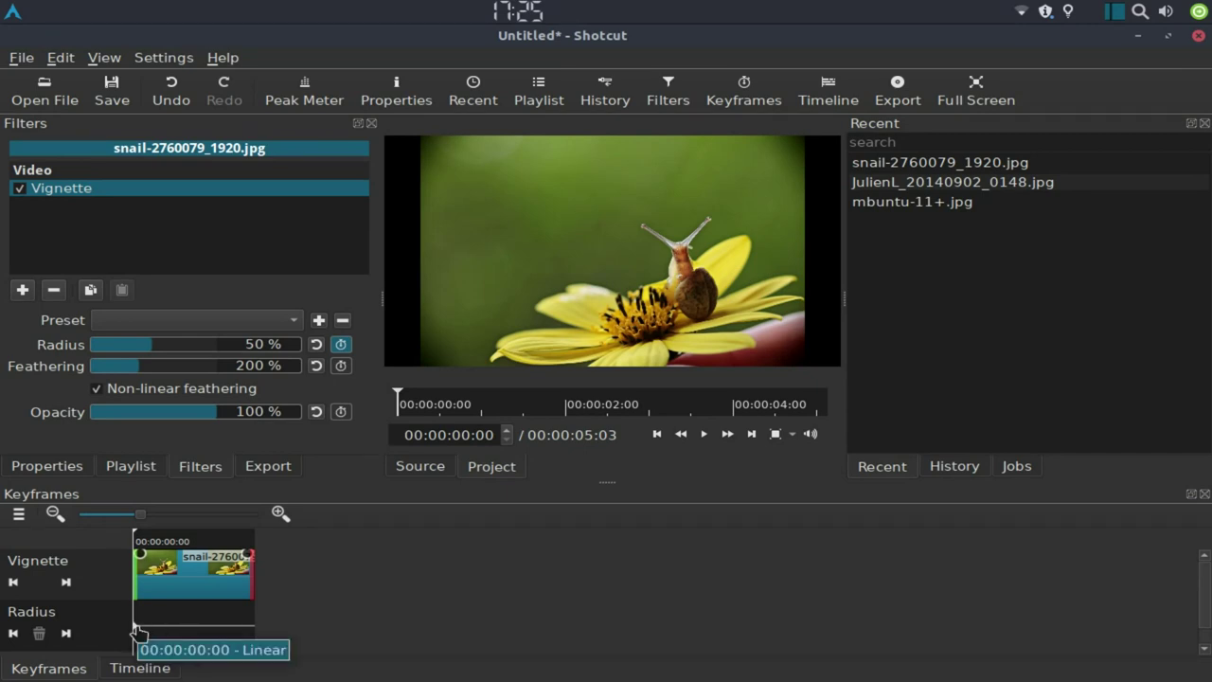
left_click(138, 632)
left_click(138, 633)
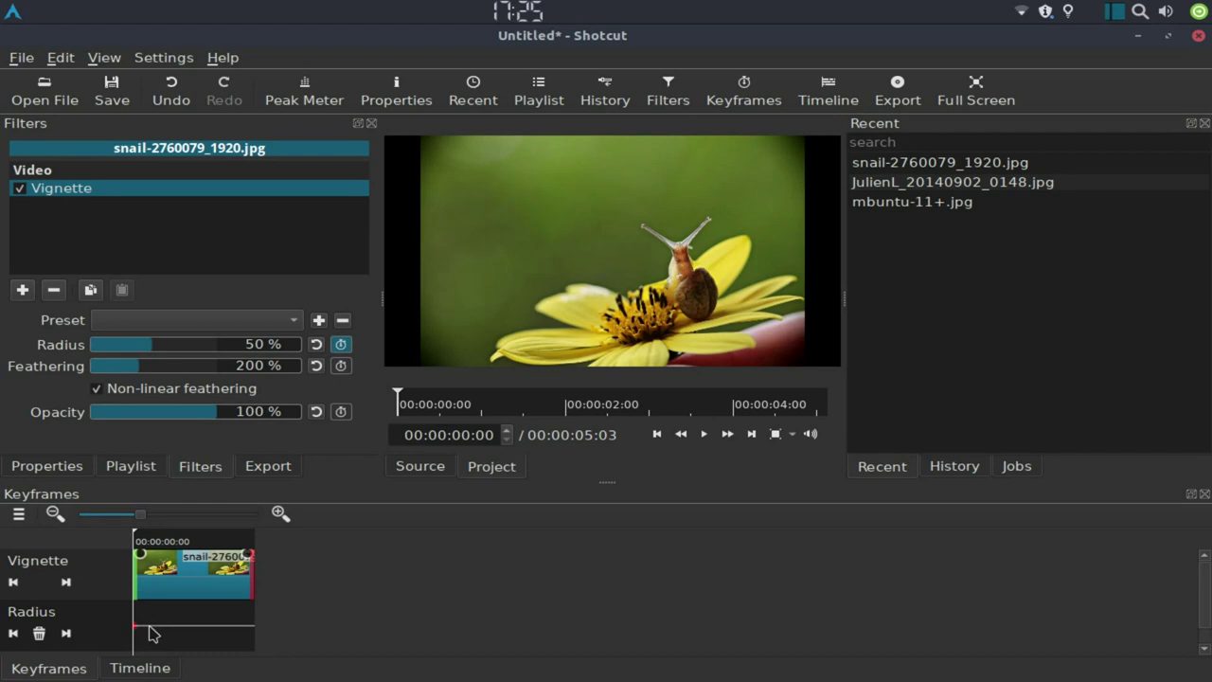
double_click(154, 629)
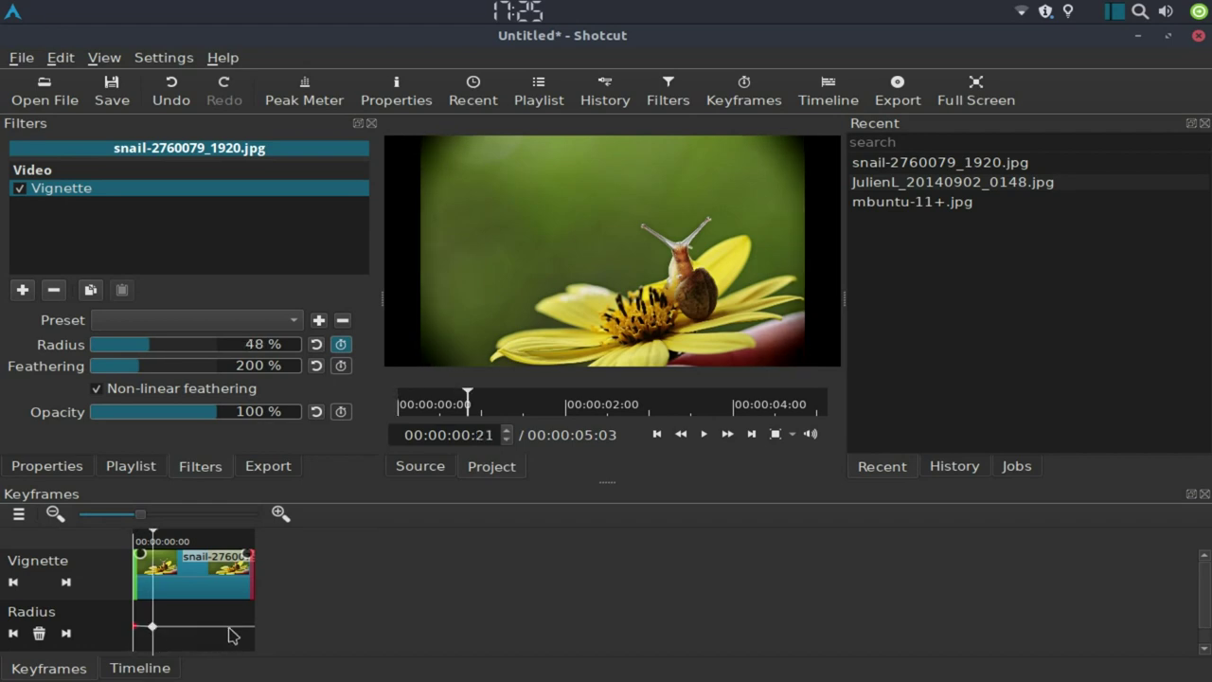
double_click(228, 628)
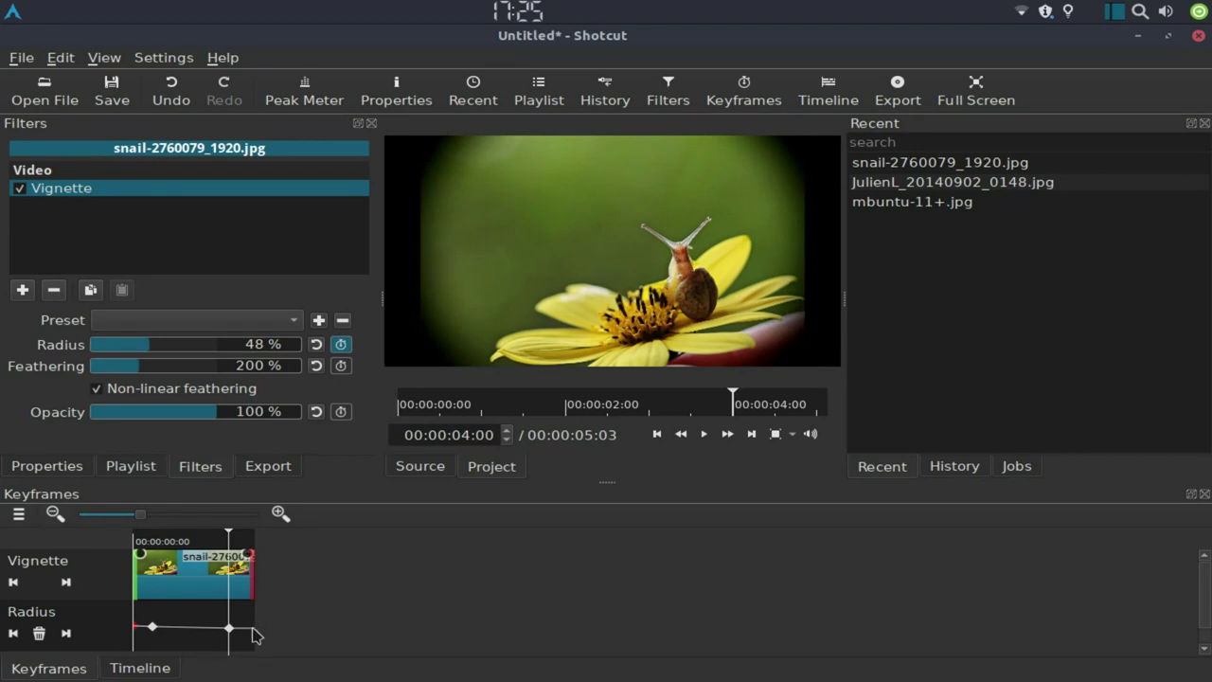
double_click(252, 629)
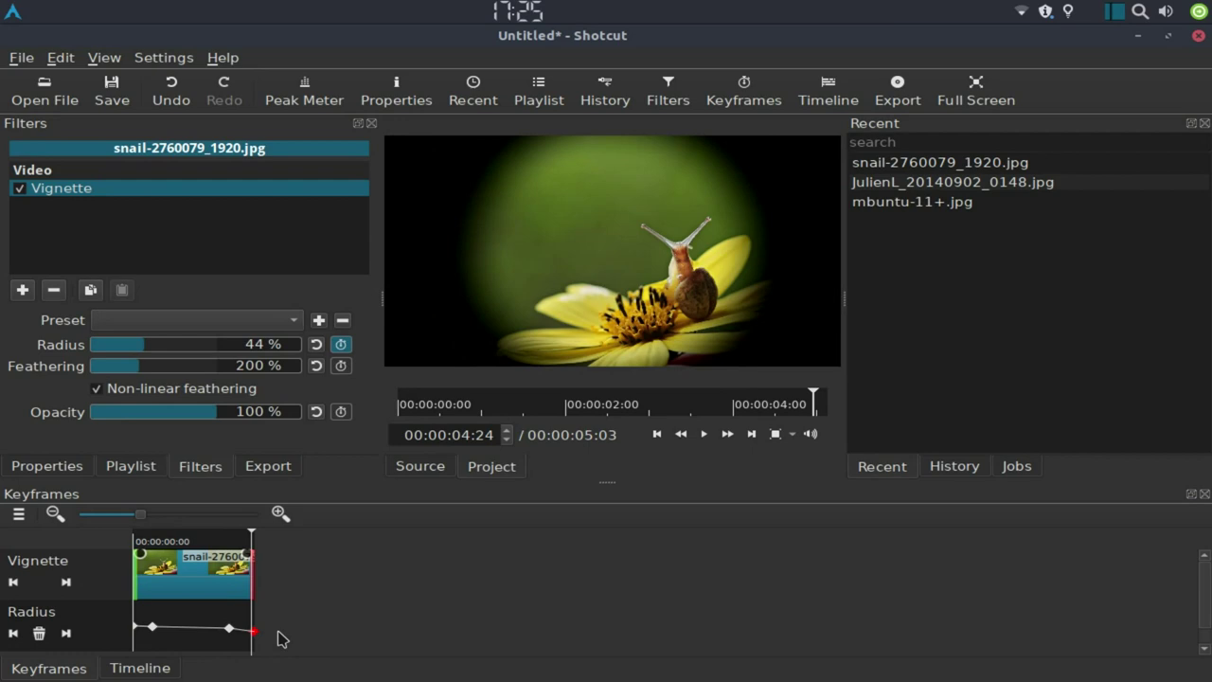
Step: Set the end keyframe's Vignette Radius to 46%
mouse_move(176, 354)
left_mouse_down()
mouse_move(208, 357)
mouse_move(145, 355)
mouse_move(174, 354)
left_mouse_up()
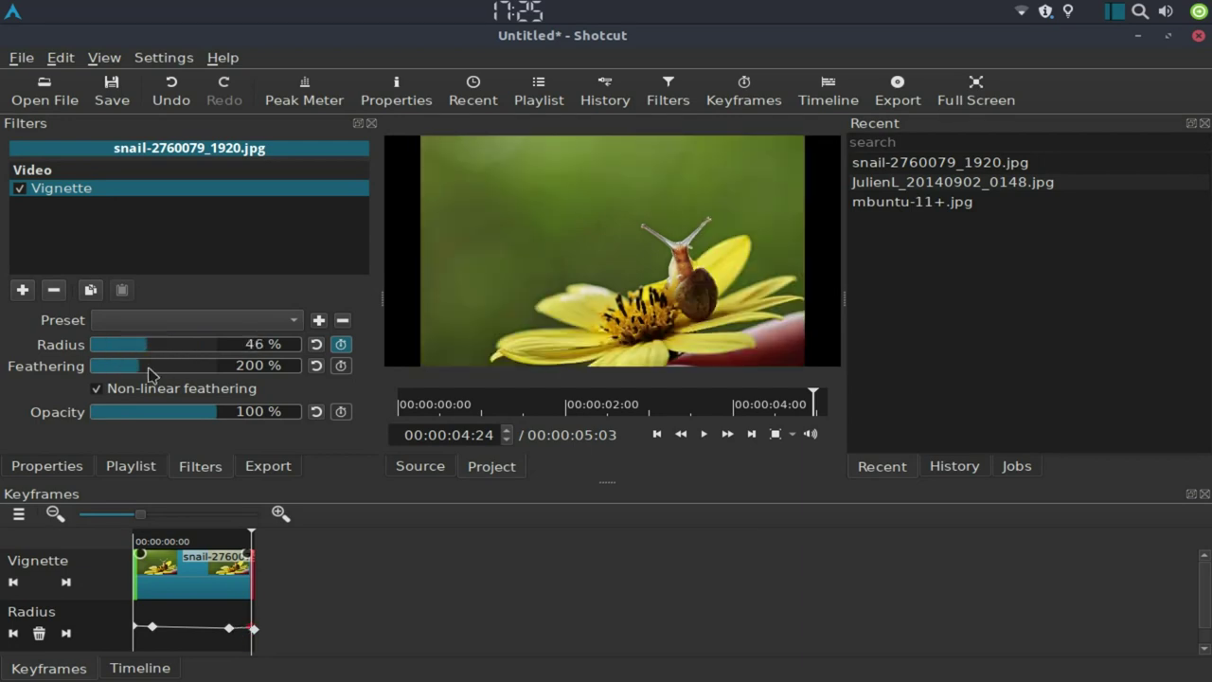
left_click_drag(174, 355, 147, 356)
mouse_move(252, 639)
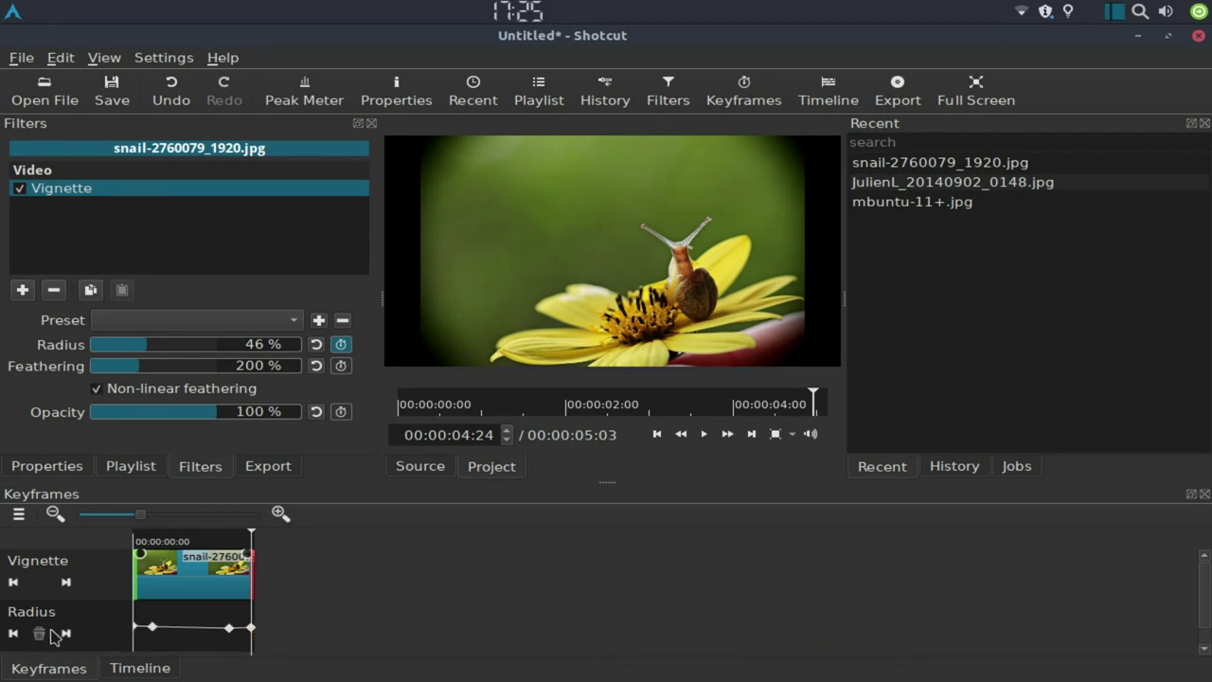
Step: Drop the start and end Radius keyframes toward 0% and reset a middle keyframe to 50%
left_click(250, 630)
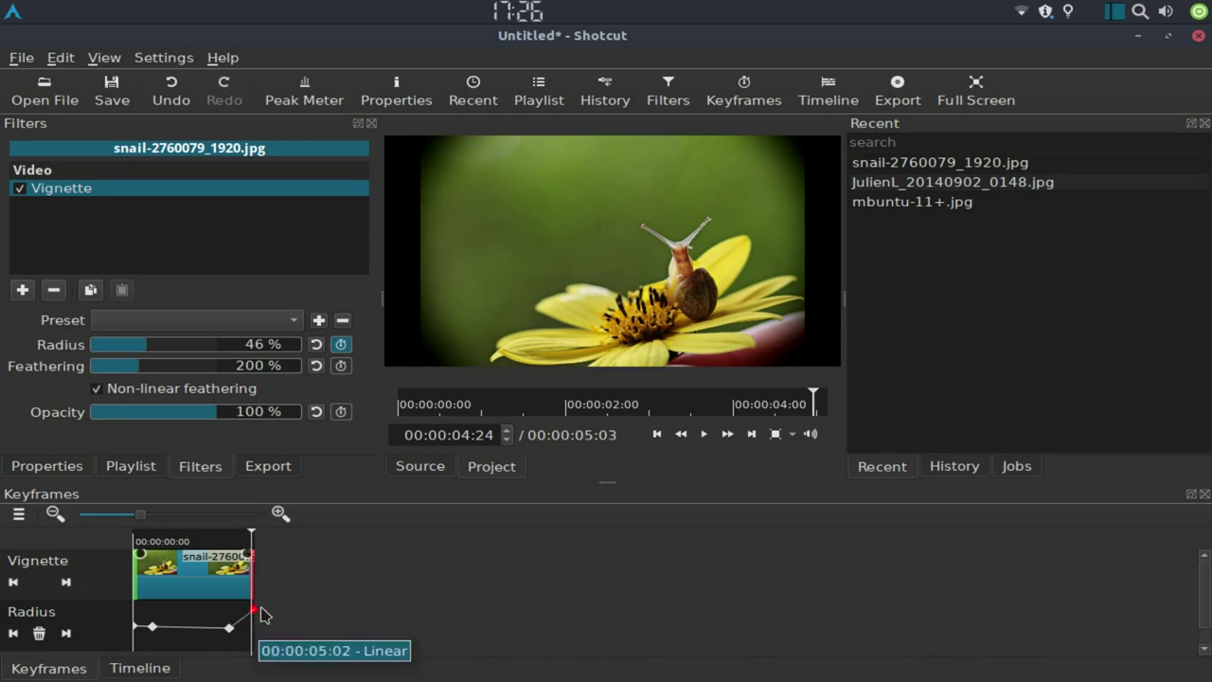
left_click_drag(255, 632, 254, 658)
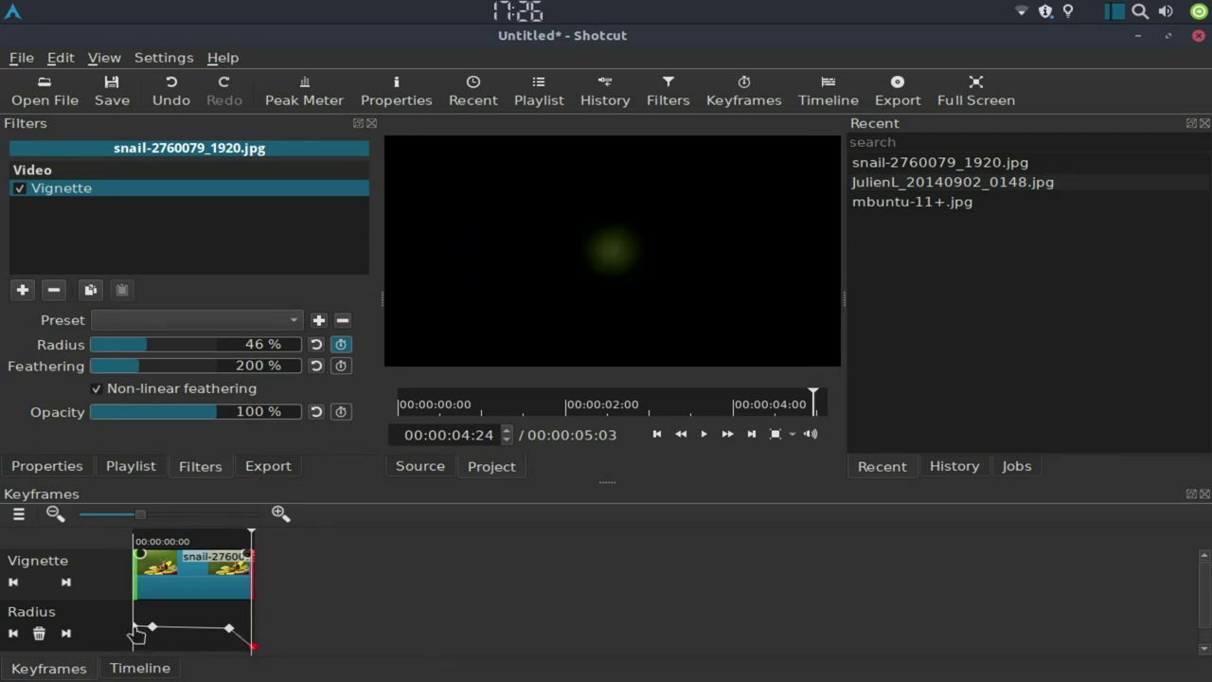
left_click_drag(136, 632, 132, 652)
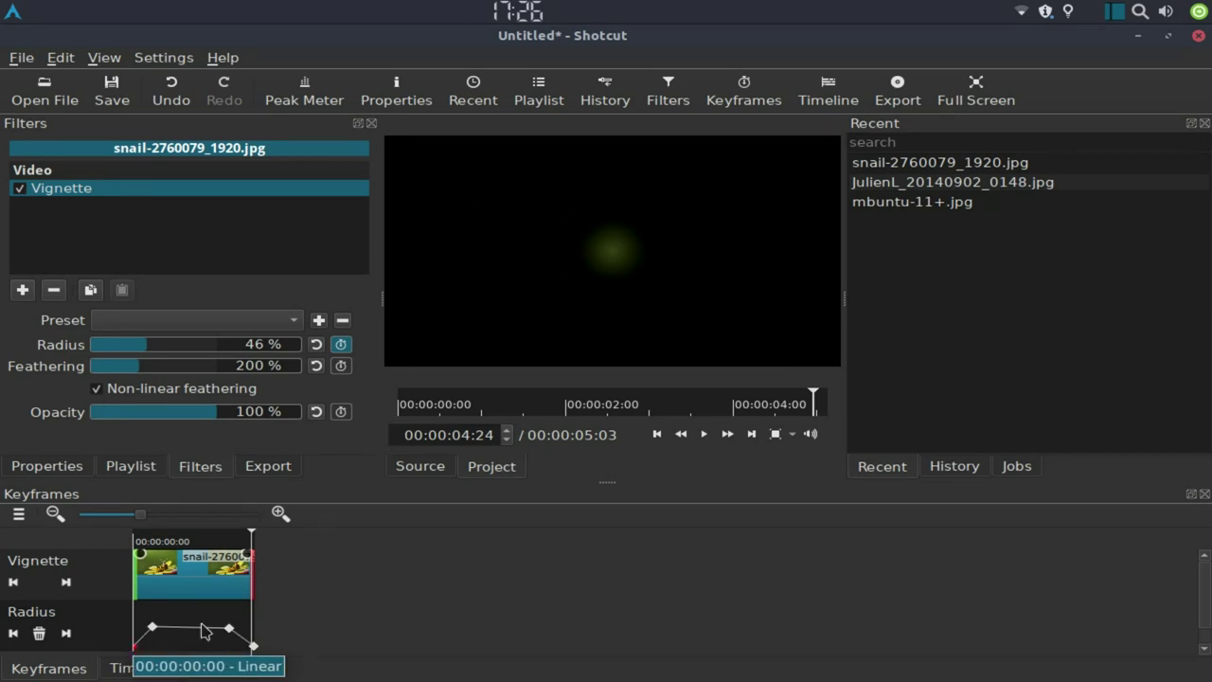
left_click_drag(228, 628, 230, 621)
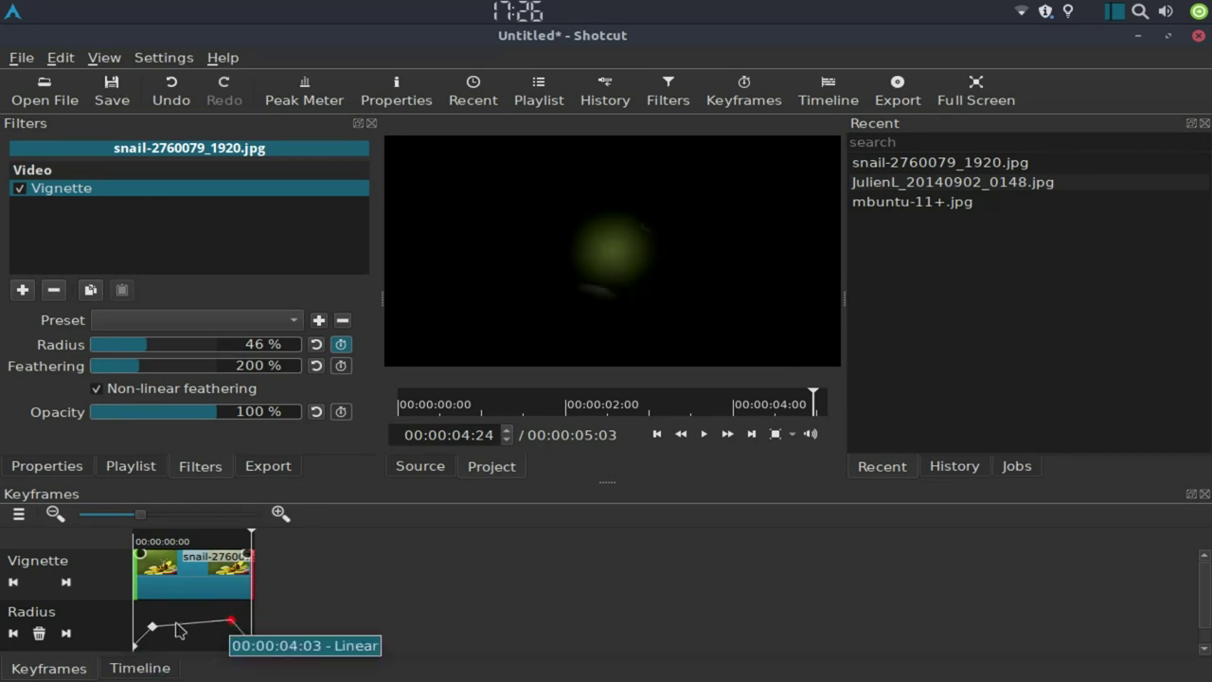
left_click(315, 345)
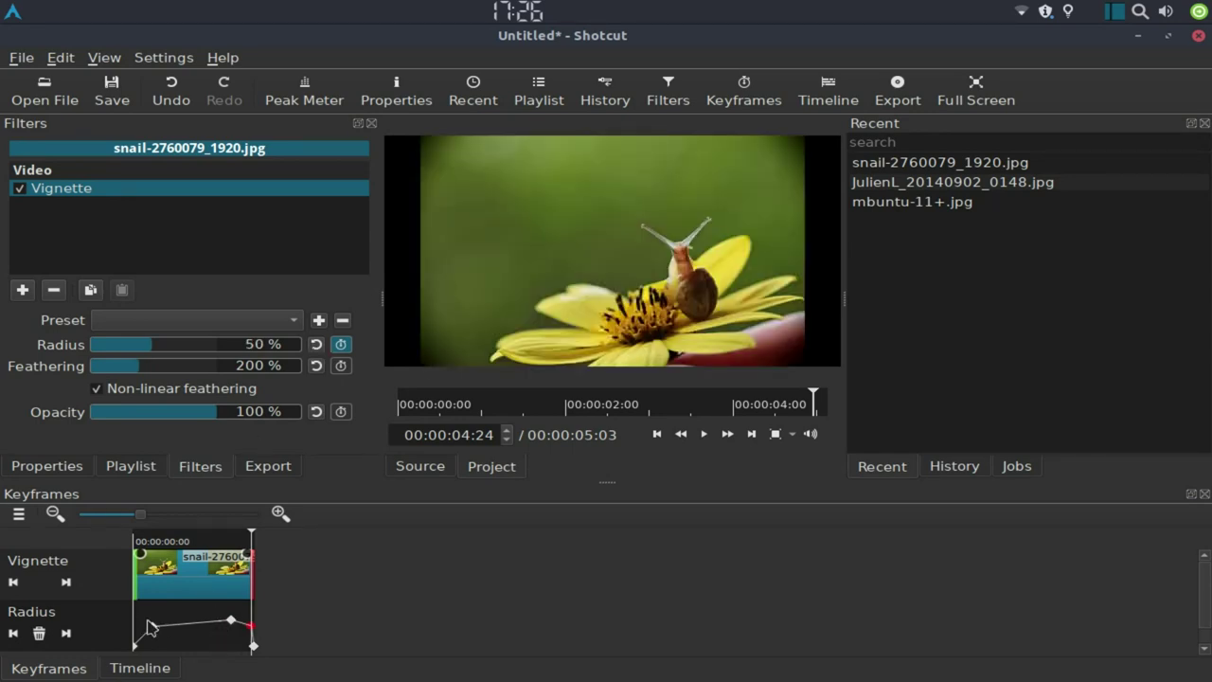
Step: Remove the extra end keyframe and hold Radius at 50% from 00:00:00:21 to 00:00:04:03
left_click(39, 632)
left_click(230, 621)
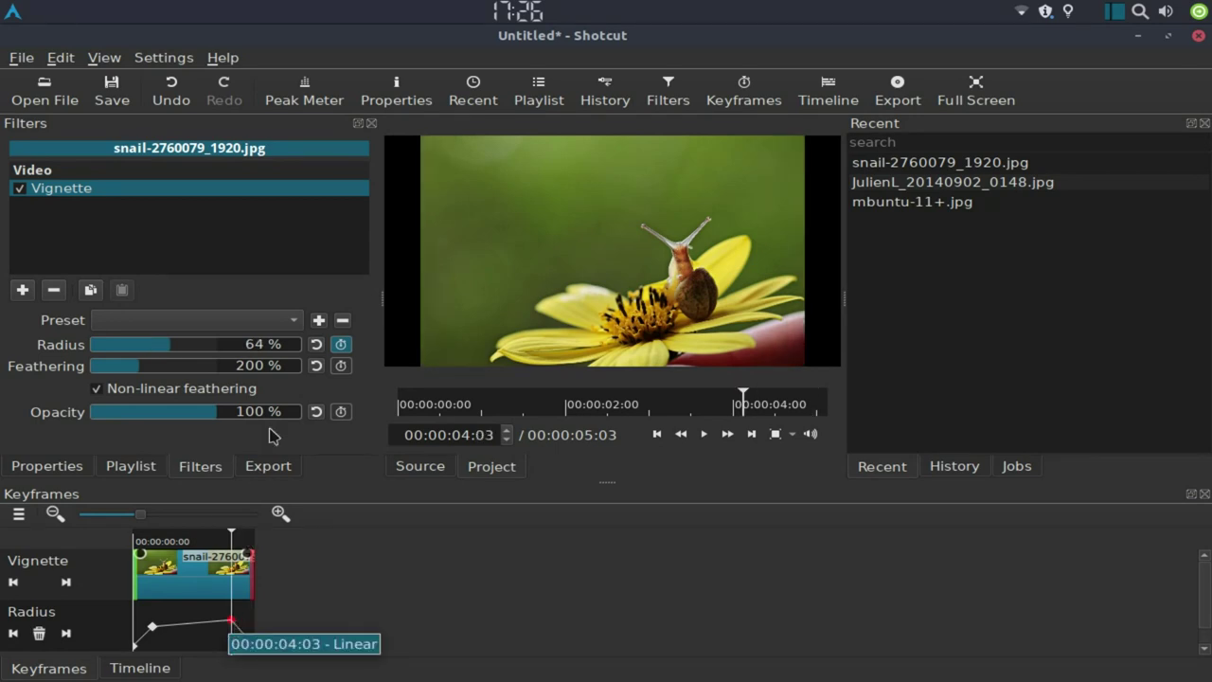
left_click(315, 345)
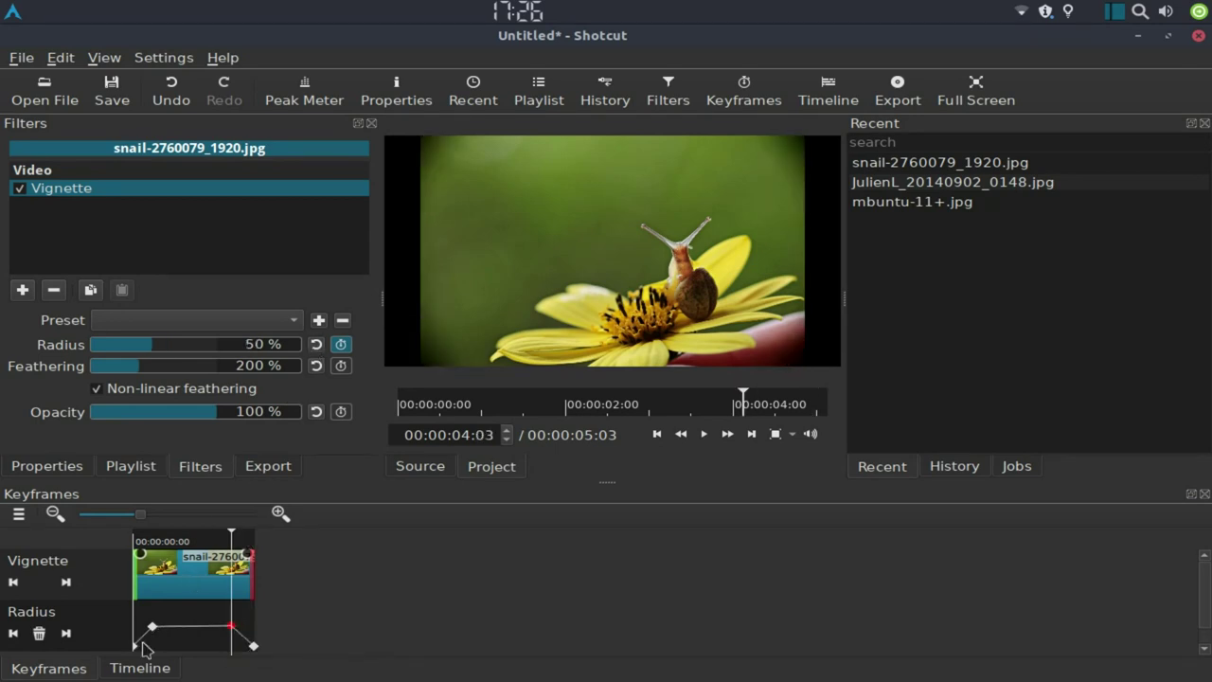
mouse_move(151, 629)
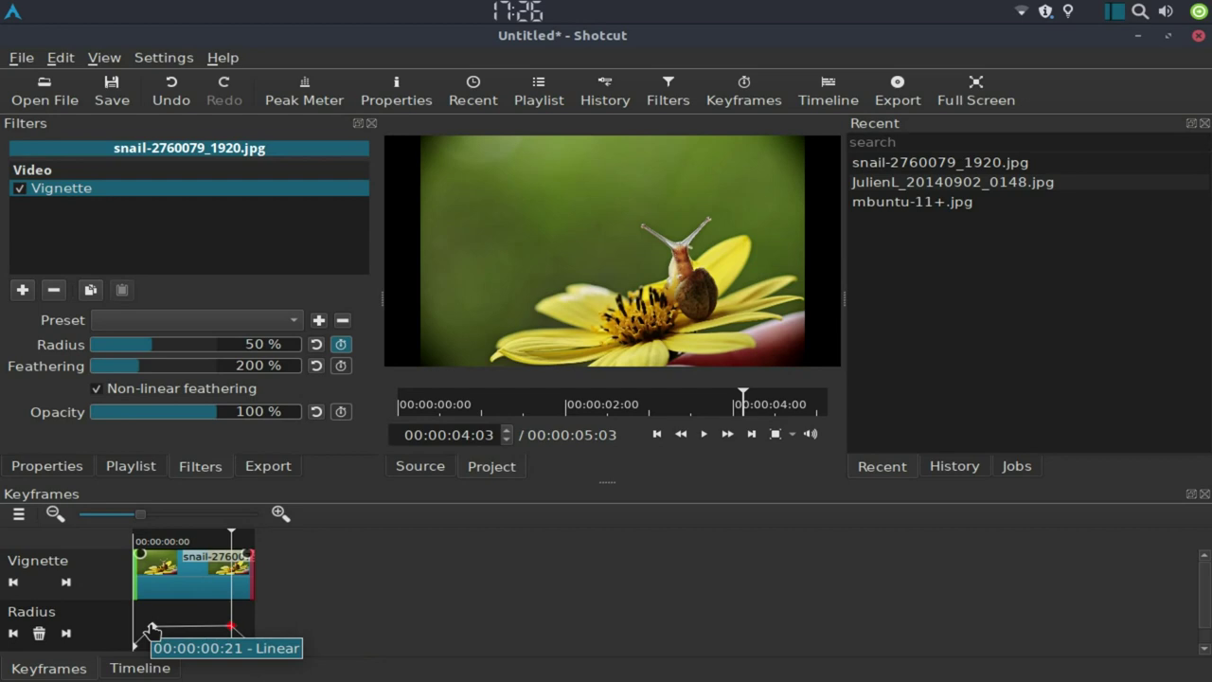
left_click_drag(152, 631, 151, 621)
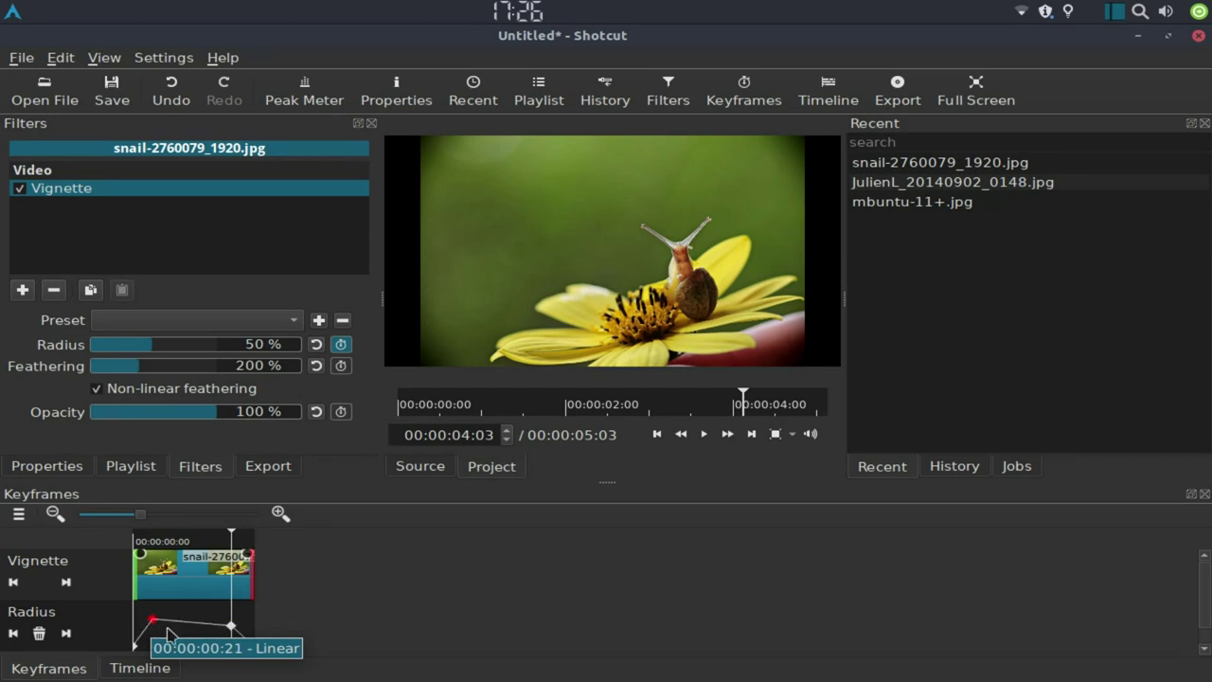
left_click_drag(231, 626, 231, 620)
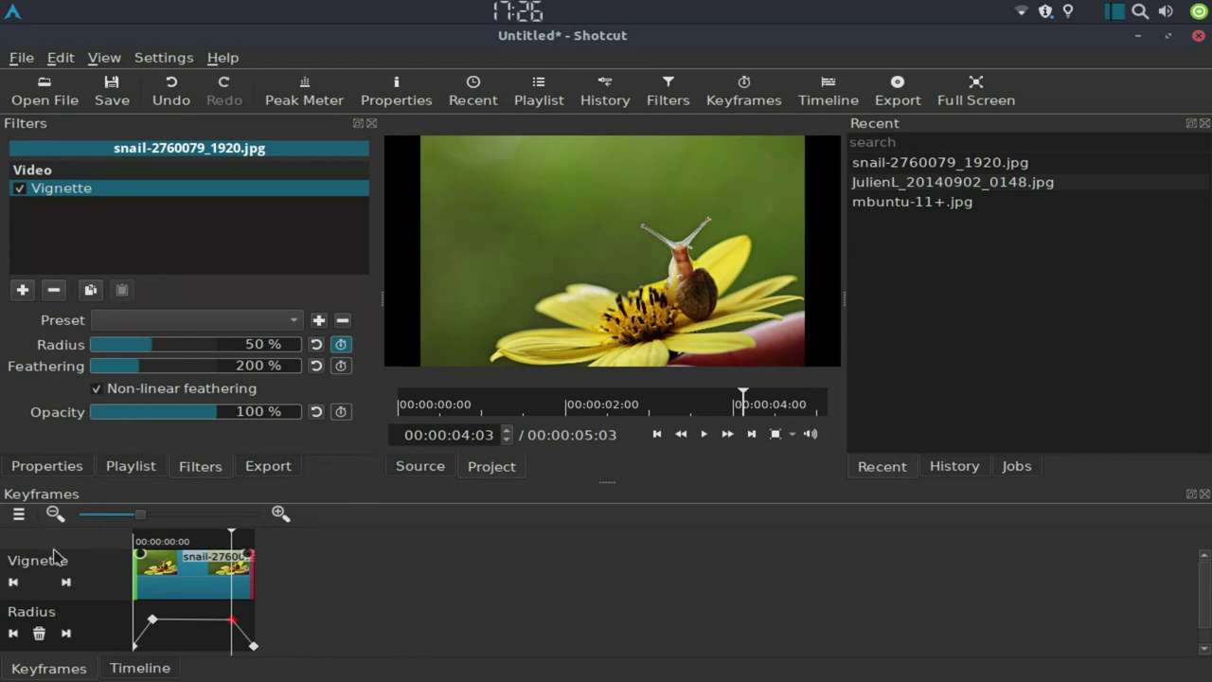
left_click(13, 582)
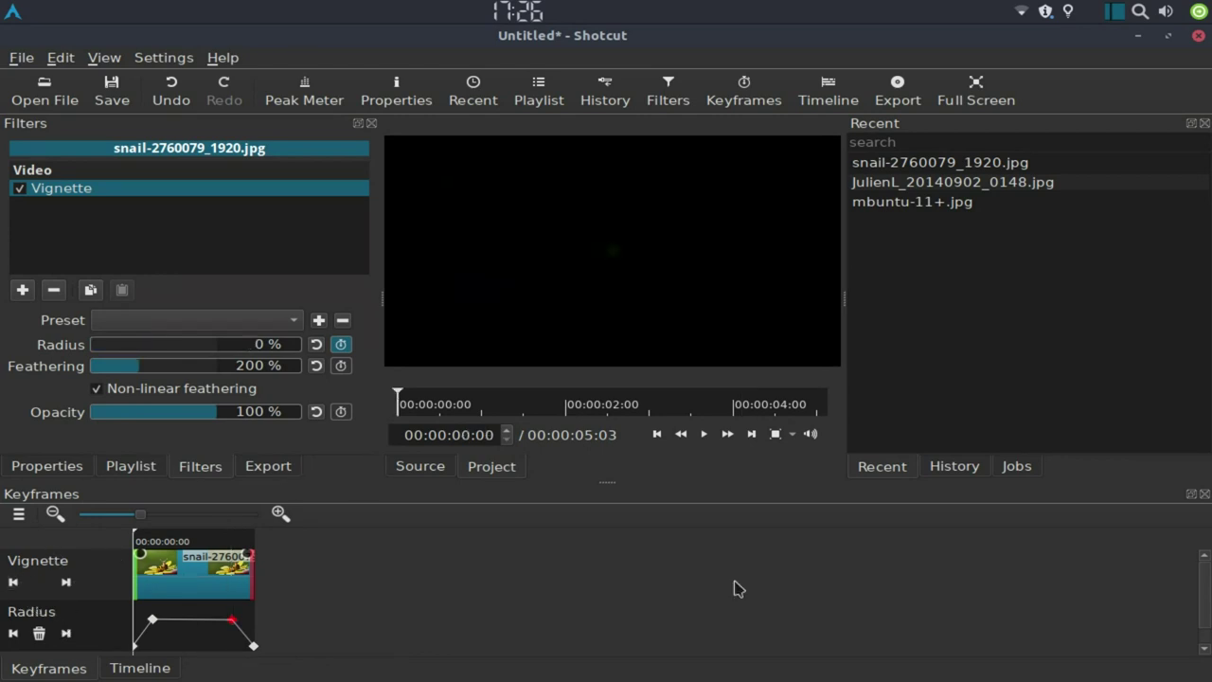
left_click(703, 434)
mouse_move(618, 677)
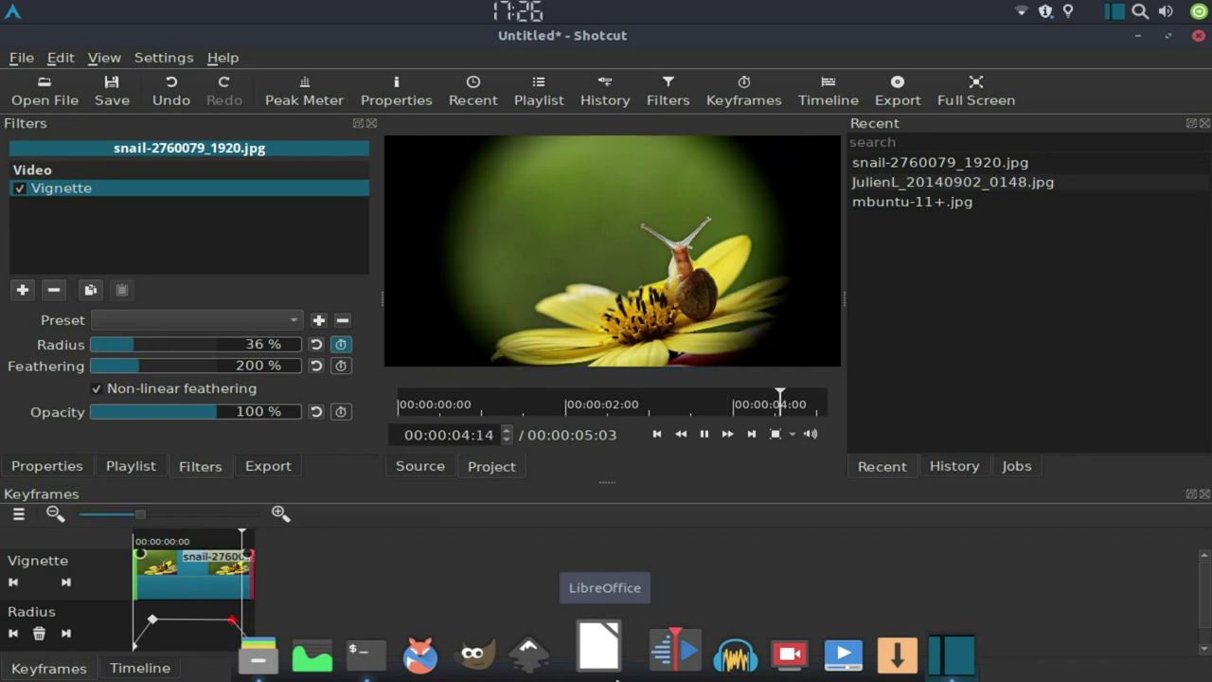
key("space")
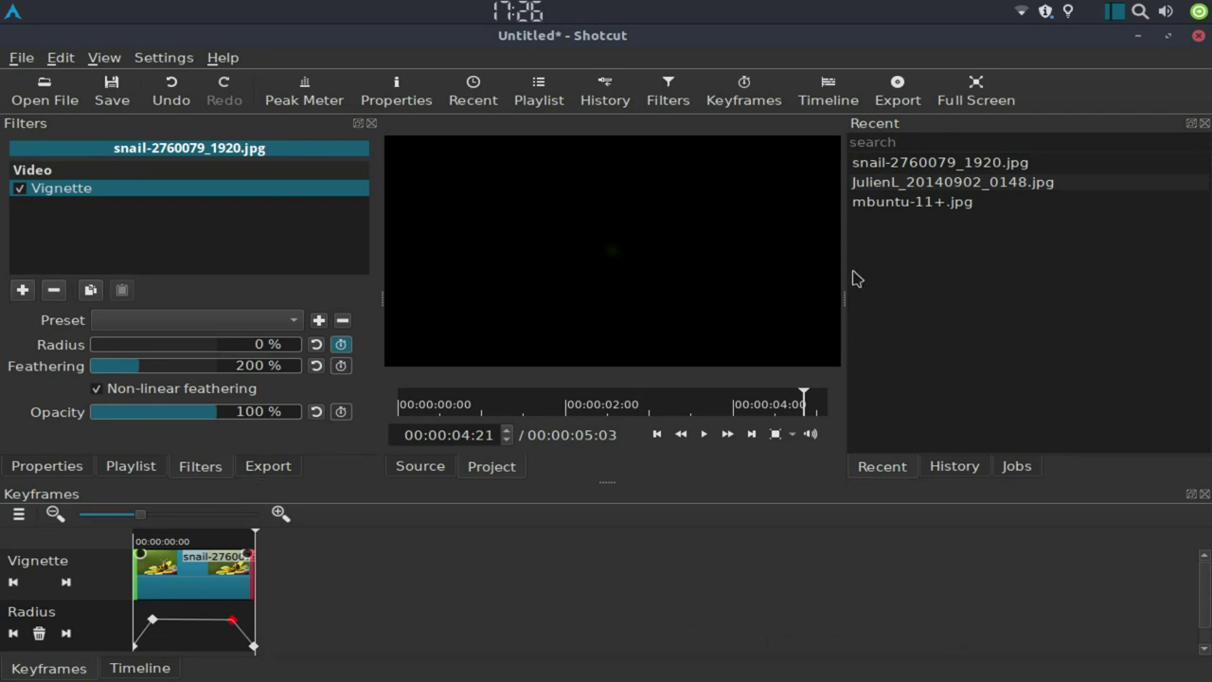
Step: Load the butterfly image JulienL_20140902_0148.jpg from Recent into the player
left_click_drag(890, 183, 297, 602)
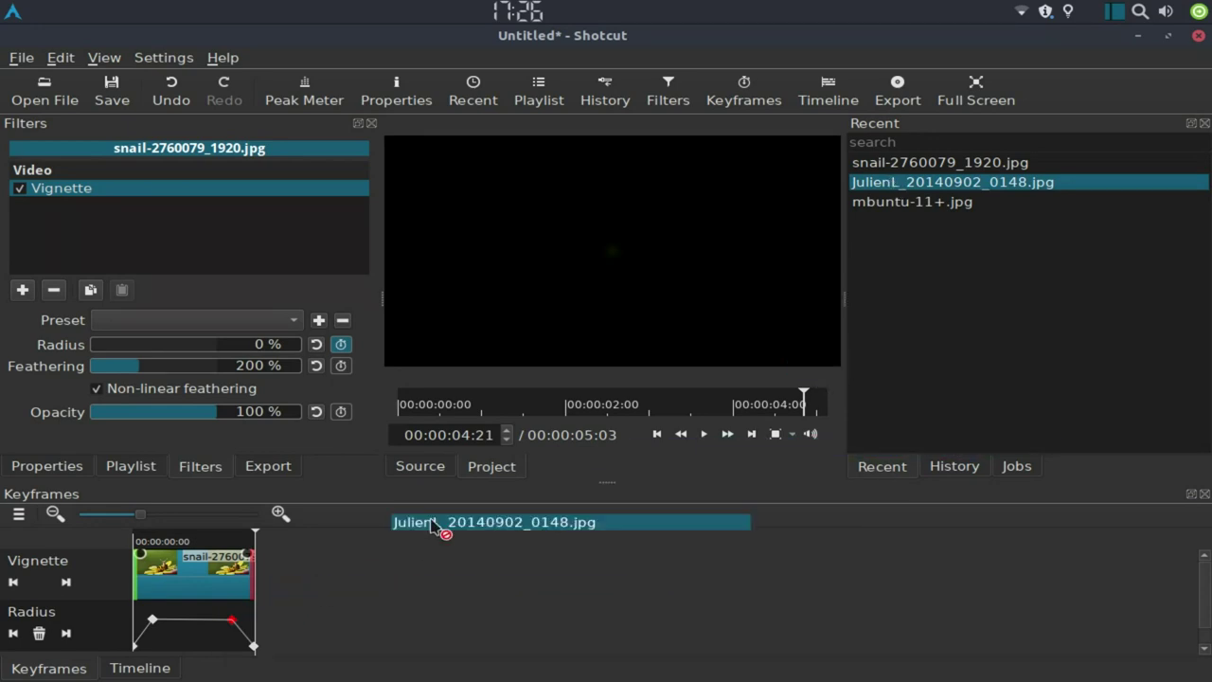
left_click_drag(298, 602, 901, 199)
left_click(904, 183)
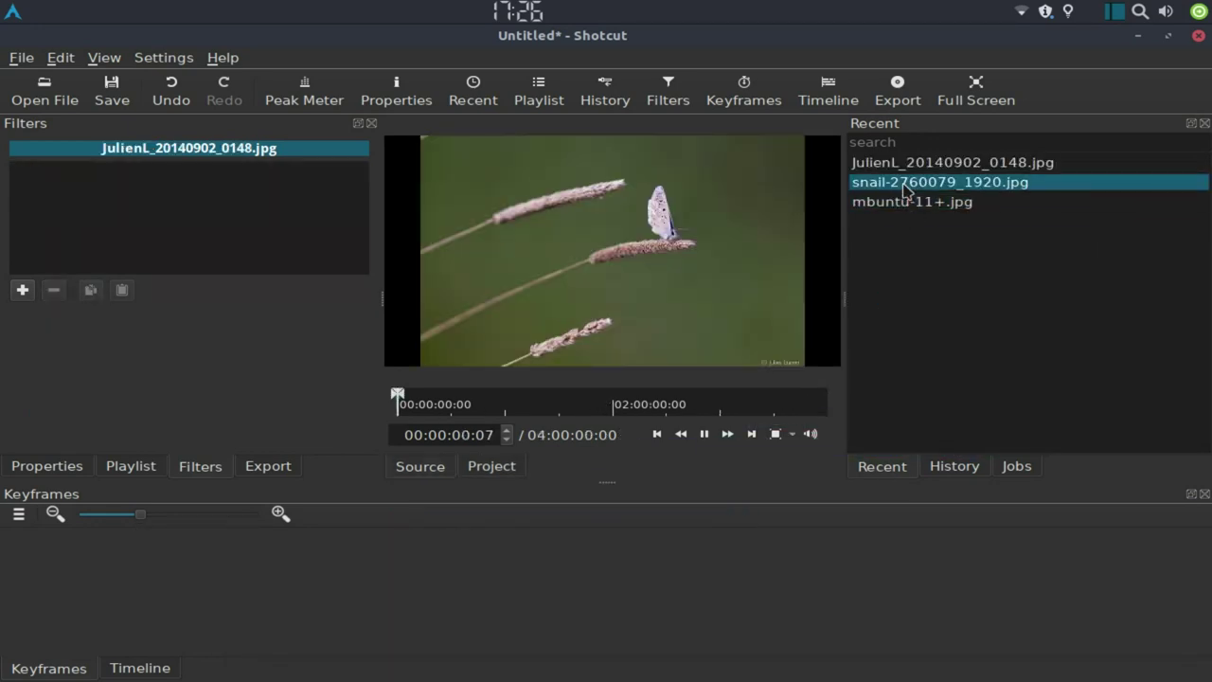
left_click(897, 204)
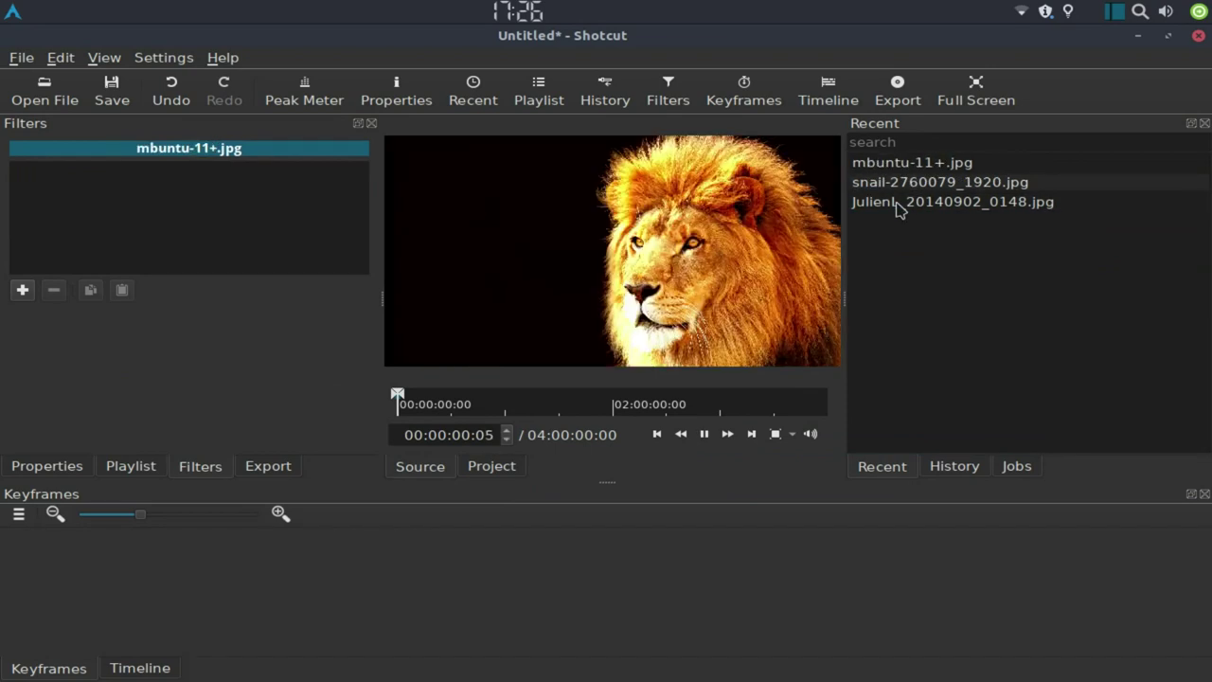
left_click(898, 205)
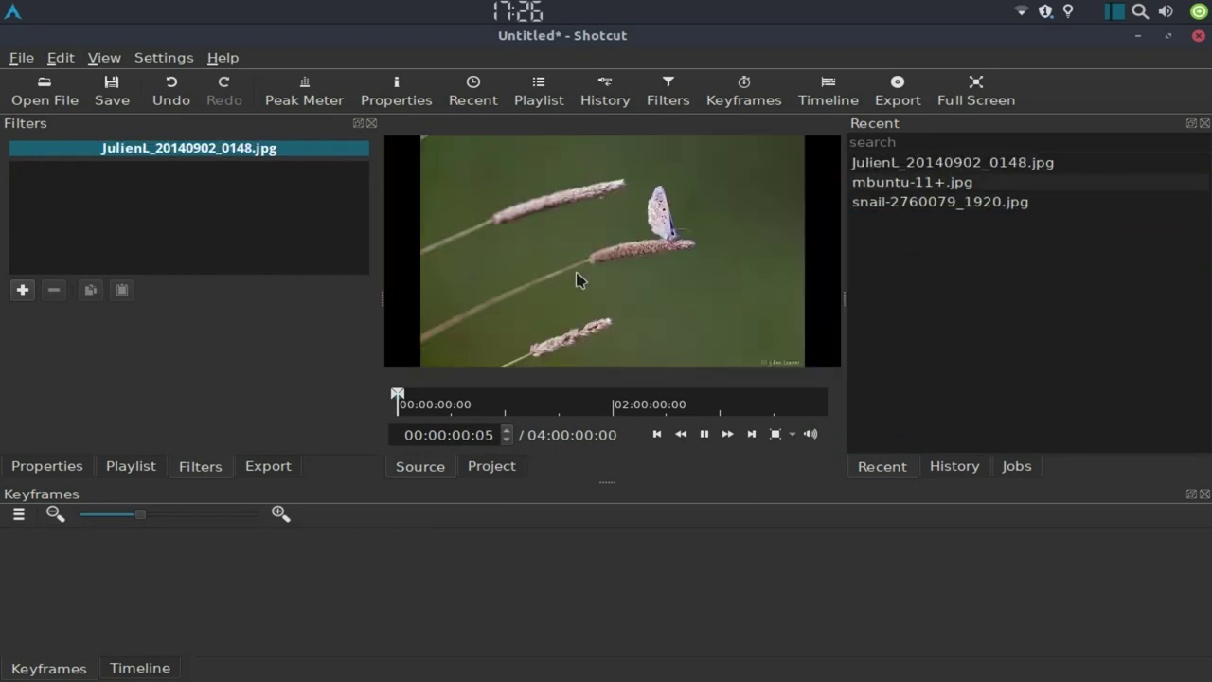
Step: Place the butterfly image on V1 right after the snail clip, making the project 00:00:09:03
left_click(123, 668)
left_click_drag(636, 341, 206, 651)
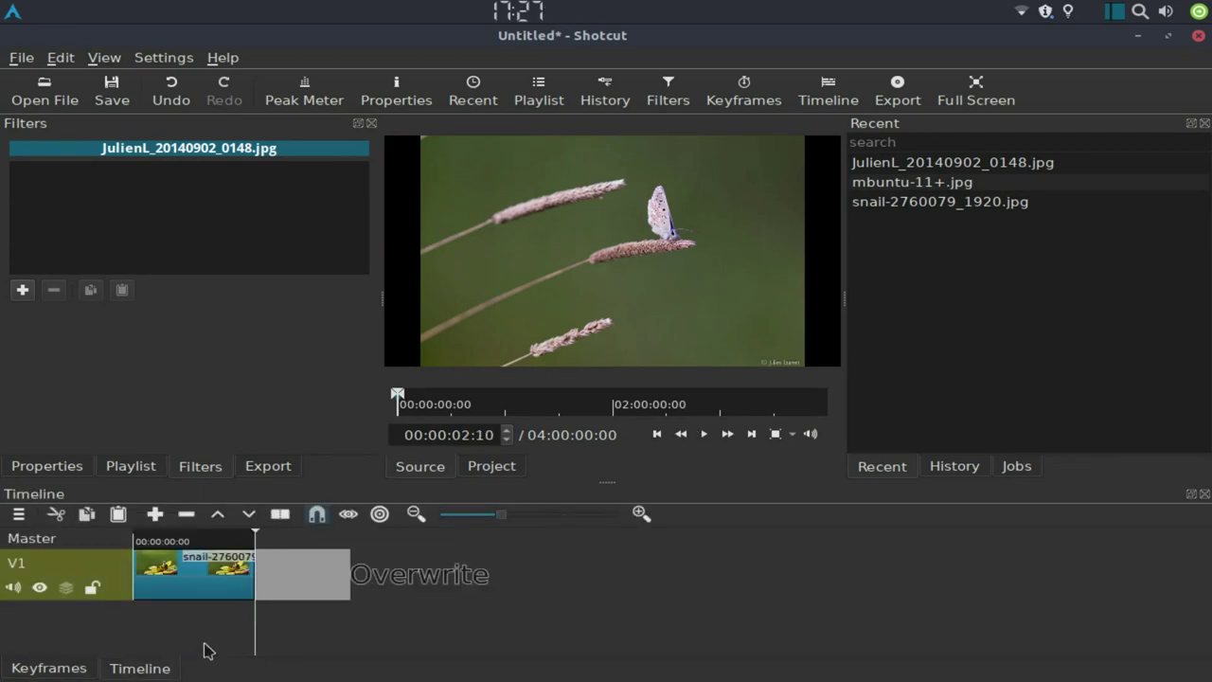
left_click_drag(205, 644, 263, 612)
left_click_drag(264, 618, 267, 616)
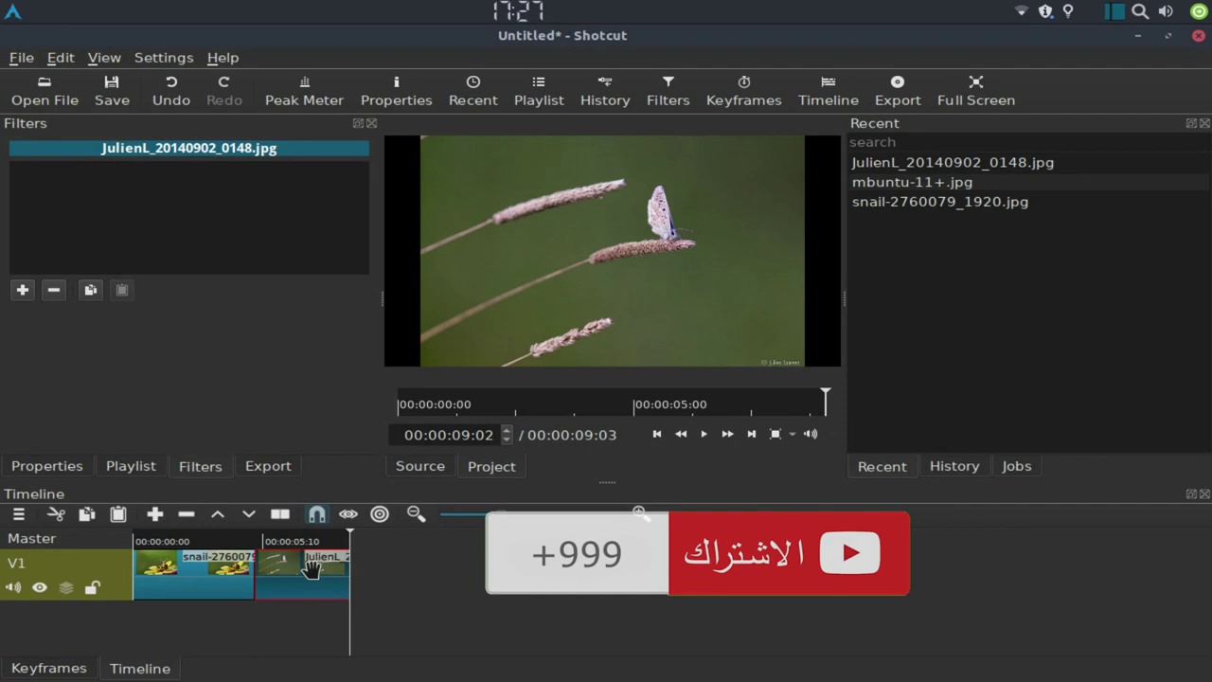
Step: Copy the snail clip's keyframed Vignette and paste it onto the JulienL butterfly clip
left_click(185, 574)
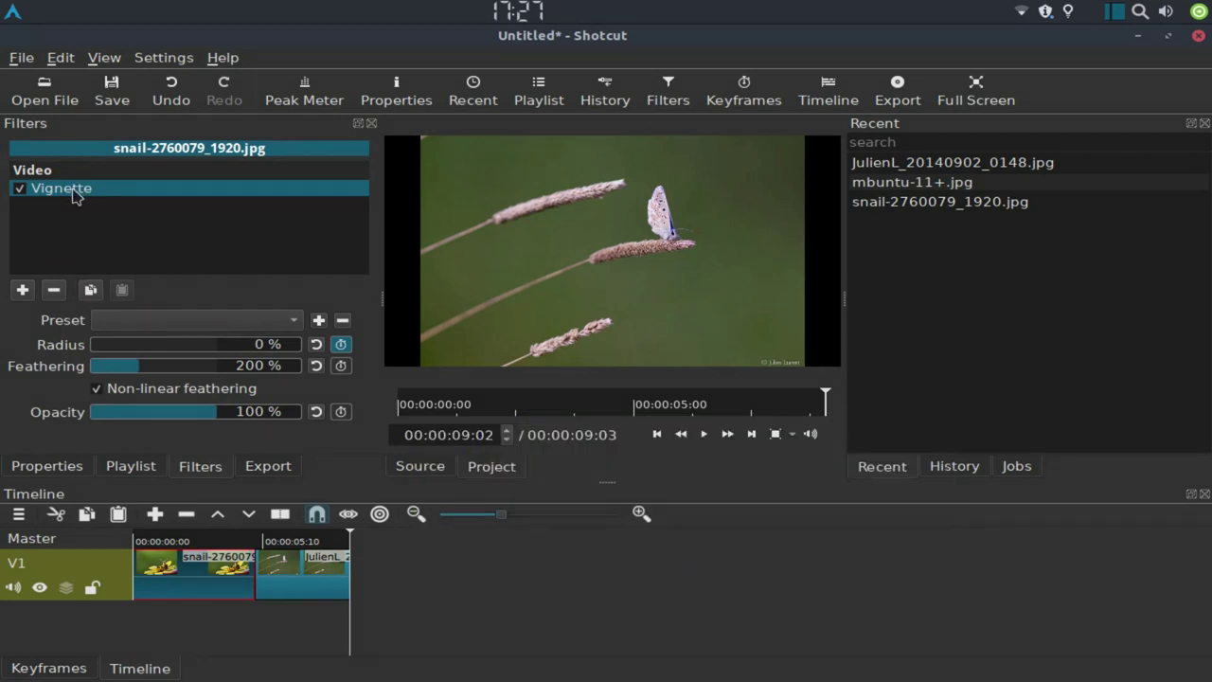
left_click(93, 291)
left_click(291, 563)
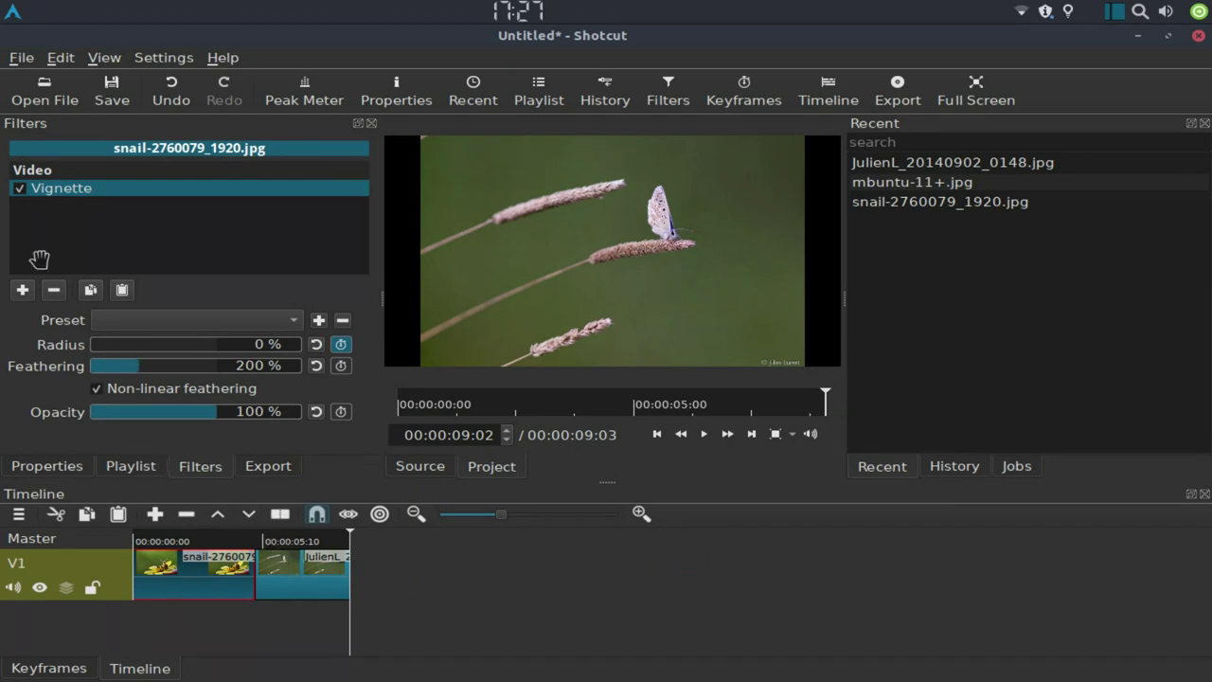
left_click(122, 290)
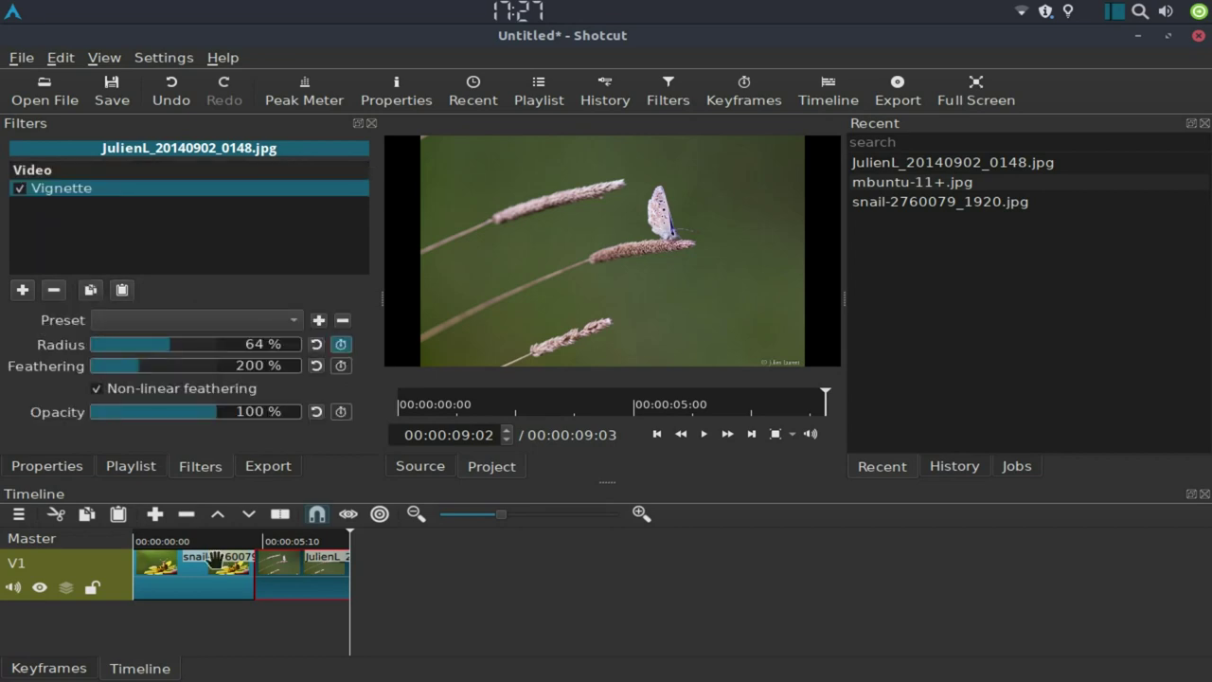
left_click(87, 668)
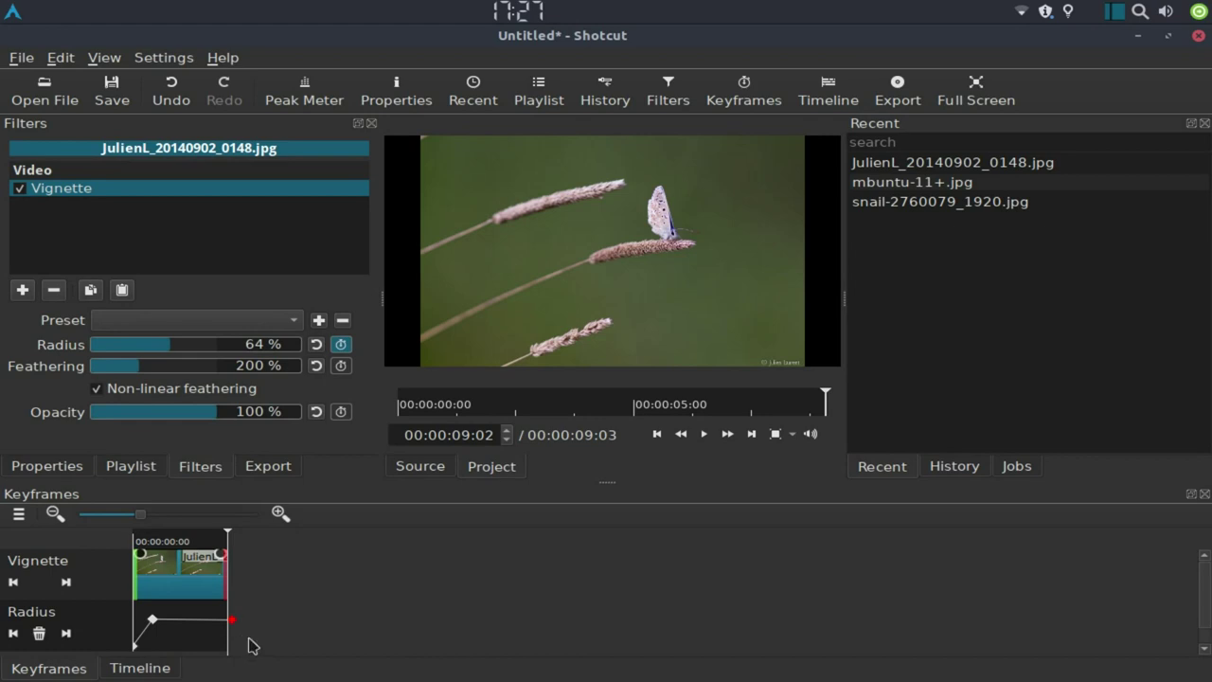
left_click(125, 666)
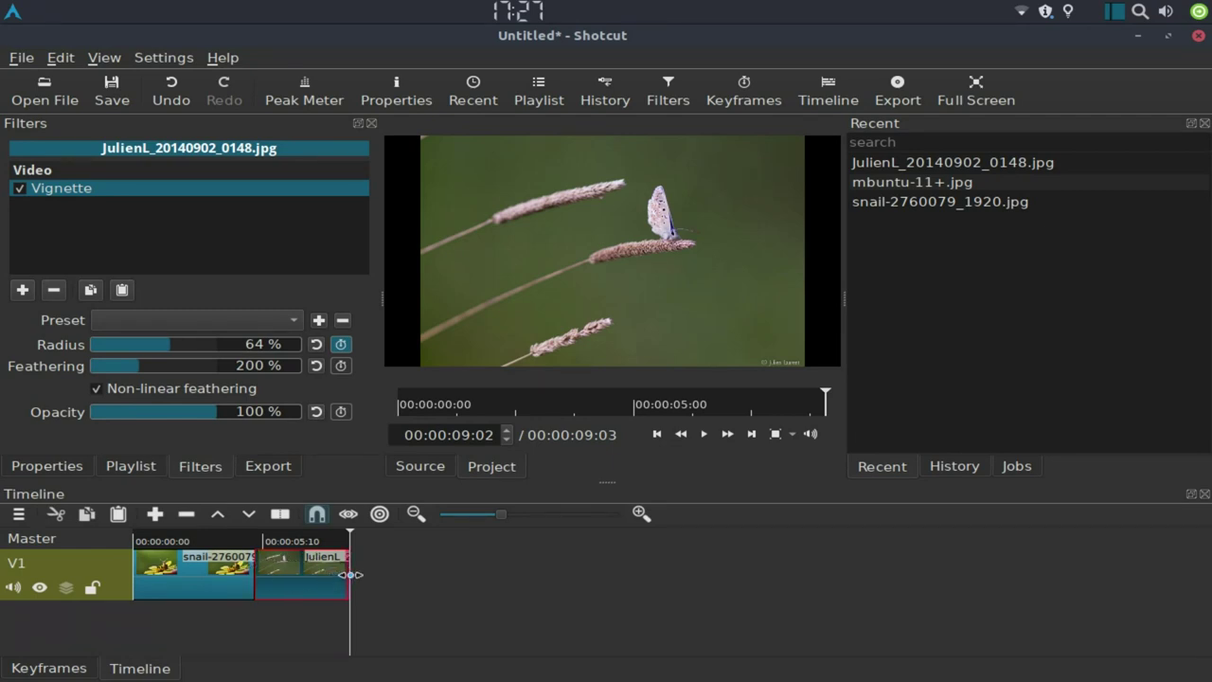
Step: Extend the butterfly clip to 00:00:05:02 and move its last Radius keyframe to the new end
mouse_move(349, 574)
left_mouse_down()
mouse_move(381, 572)
mouse_move(356, 574)
left_mouse_up()
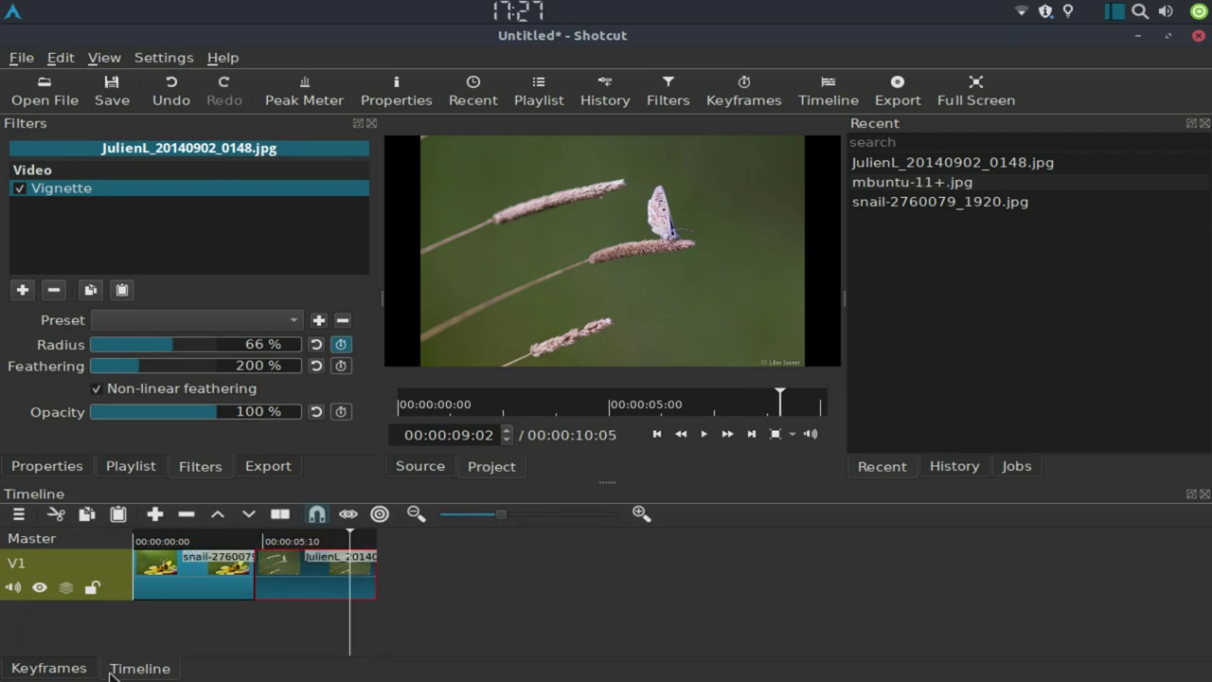
left_click(49, 668)
left_click_drag(228, 648, 255, 663)
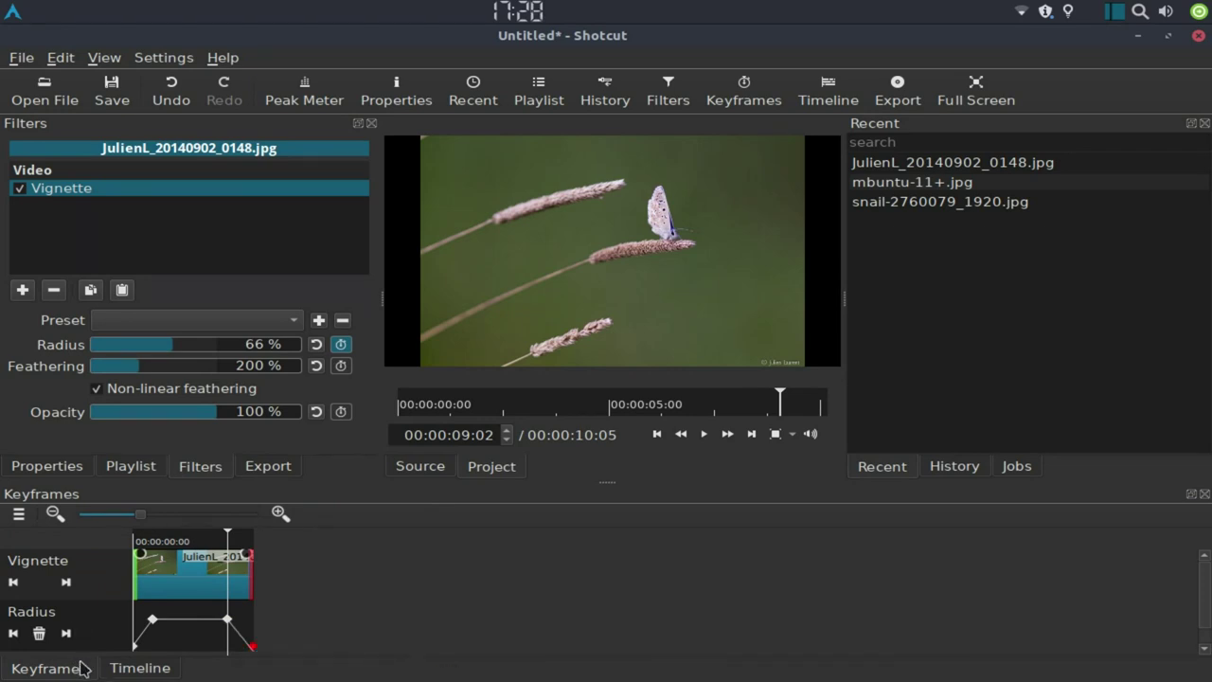
Step: Bring the timeline back into view and return the playhead to the project start
left_click(139, 668)
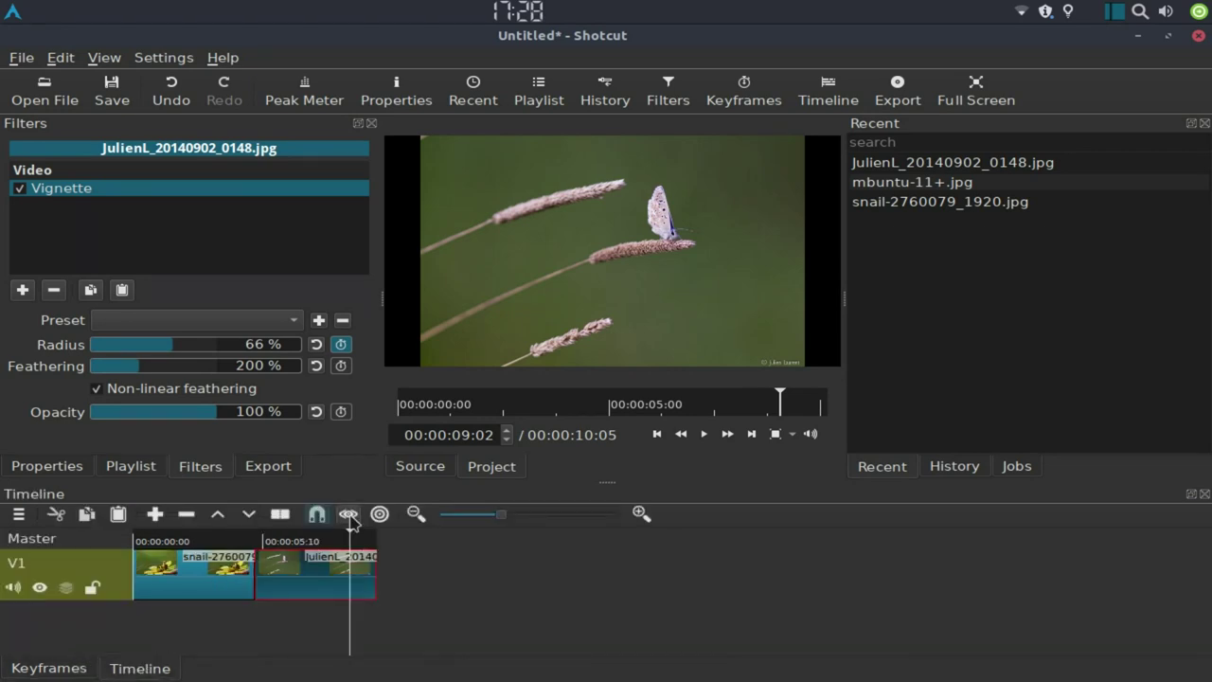
left_click(28, 668)
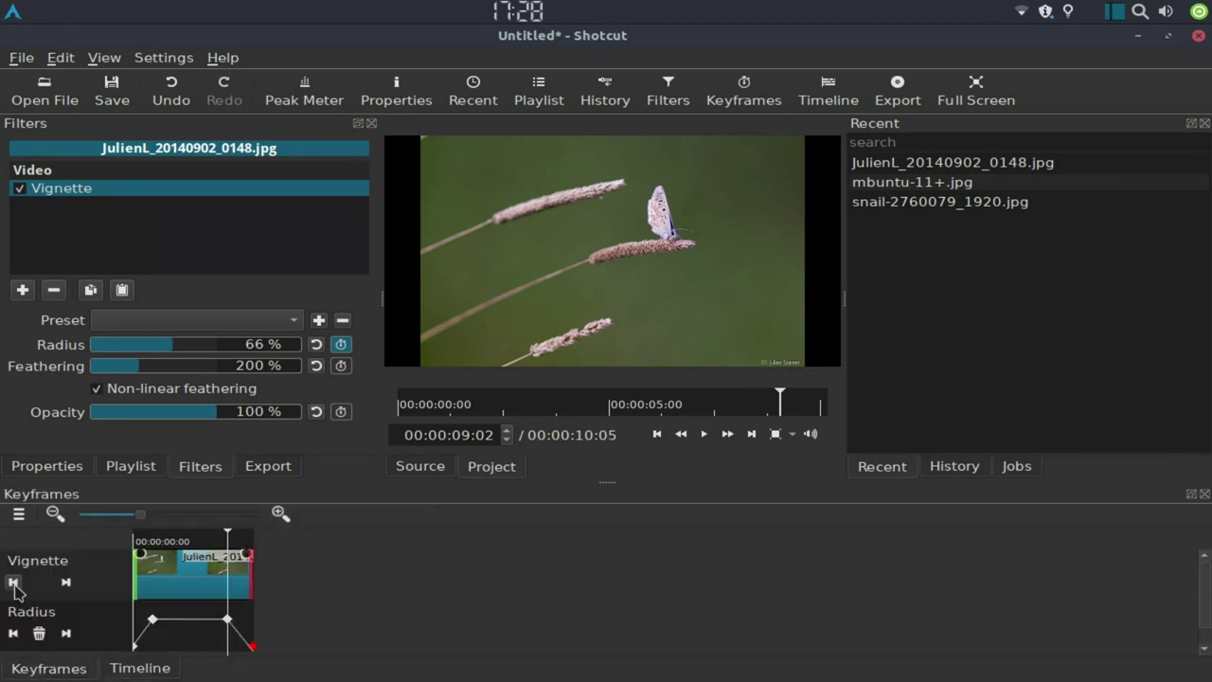
left_click(13, 581)
left_click(133, 670)
left_click(76, 669)
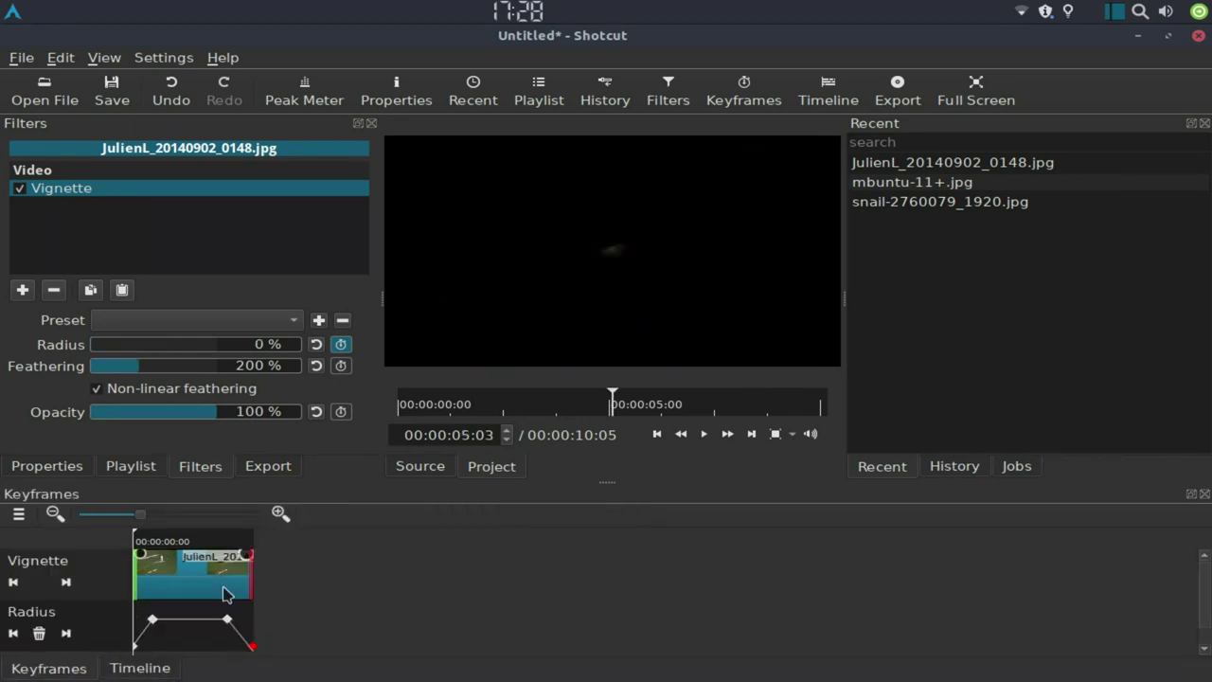
left_click(152, 669)
left_click_drag(206, 538, 142, 538)
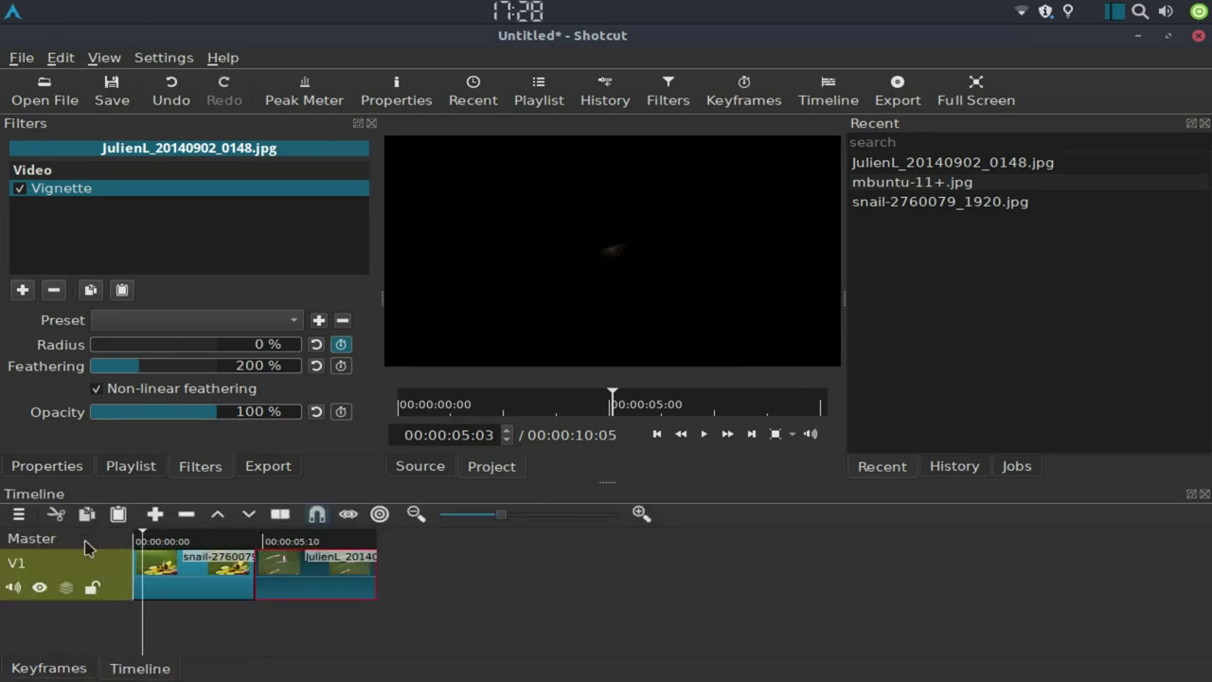
left_click(134, 537)
Step: Play the project to review both vignettes, then stop and select the snail clip
left_click(703, 435)
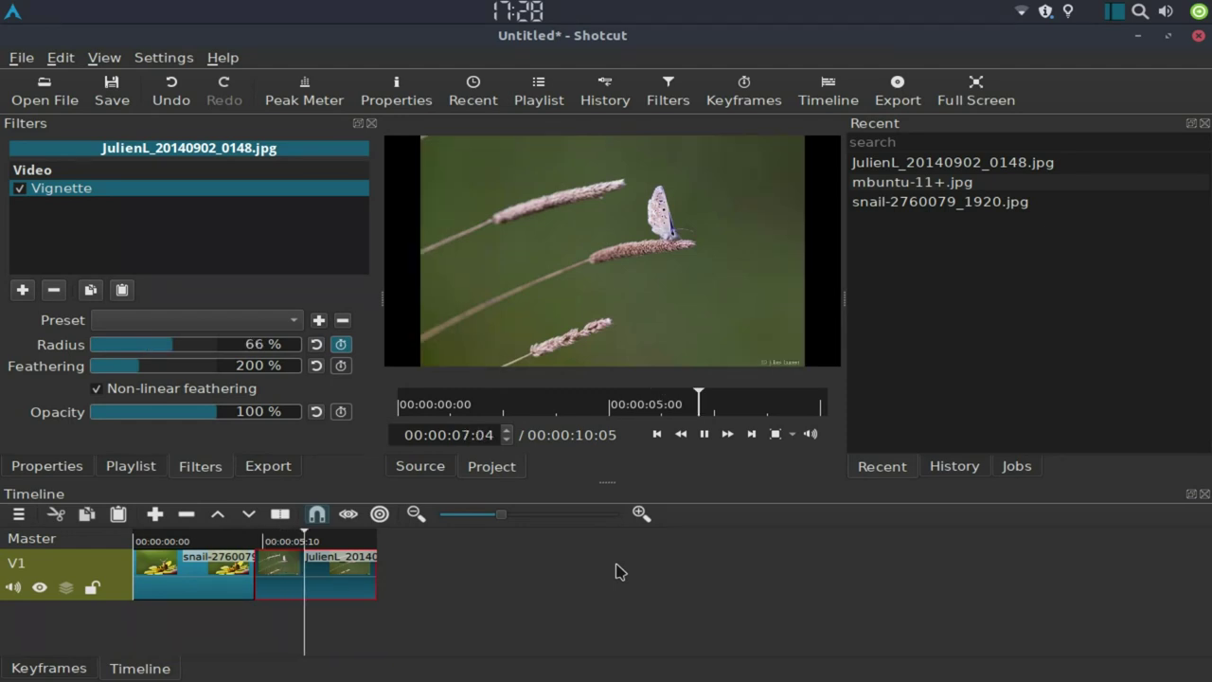
left_click(704, 435)
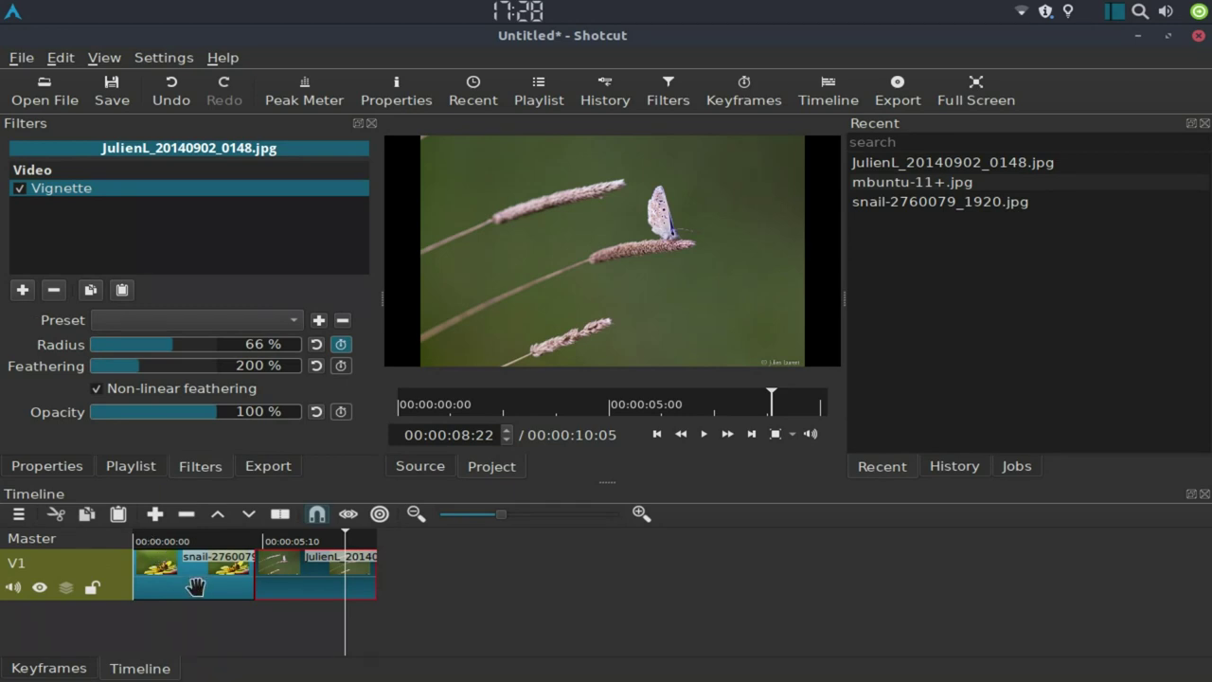
left_click(173, 549)
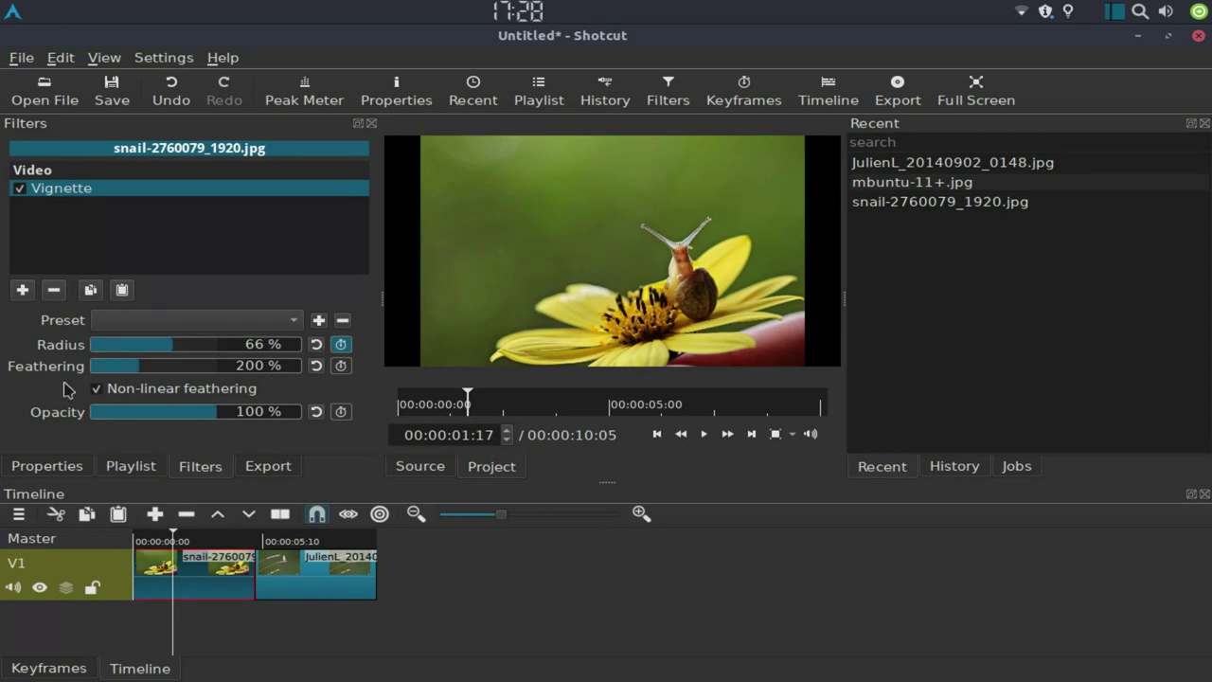
Step: Star the Text video filter as a favourite and add it to the snail clip
left_click(22, 291)
scroll(128, 359, "down", 2)
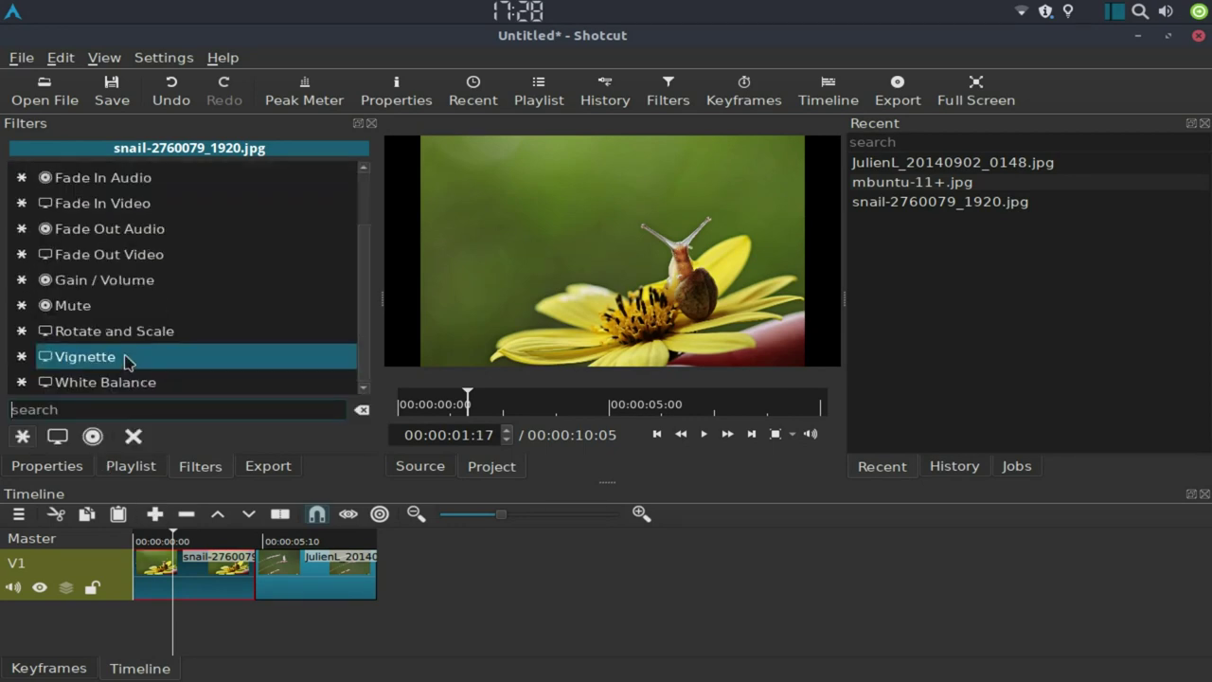
left_click(57, 436)
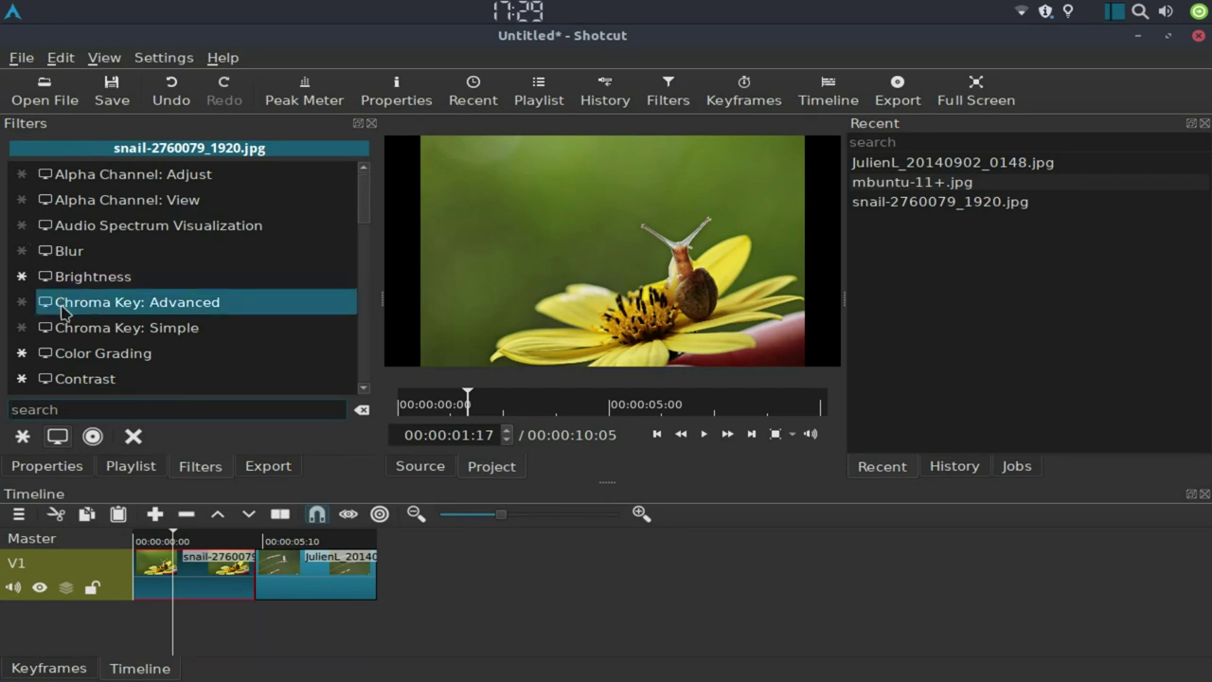
scroll(66, 310, "down", 5)
scroll(69, 312, "down", 6)
left_click(21, 305)
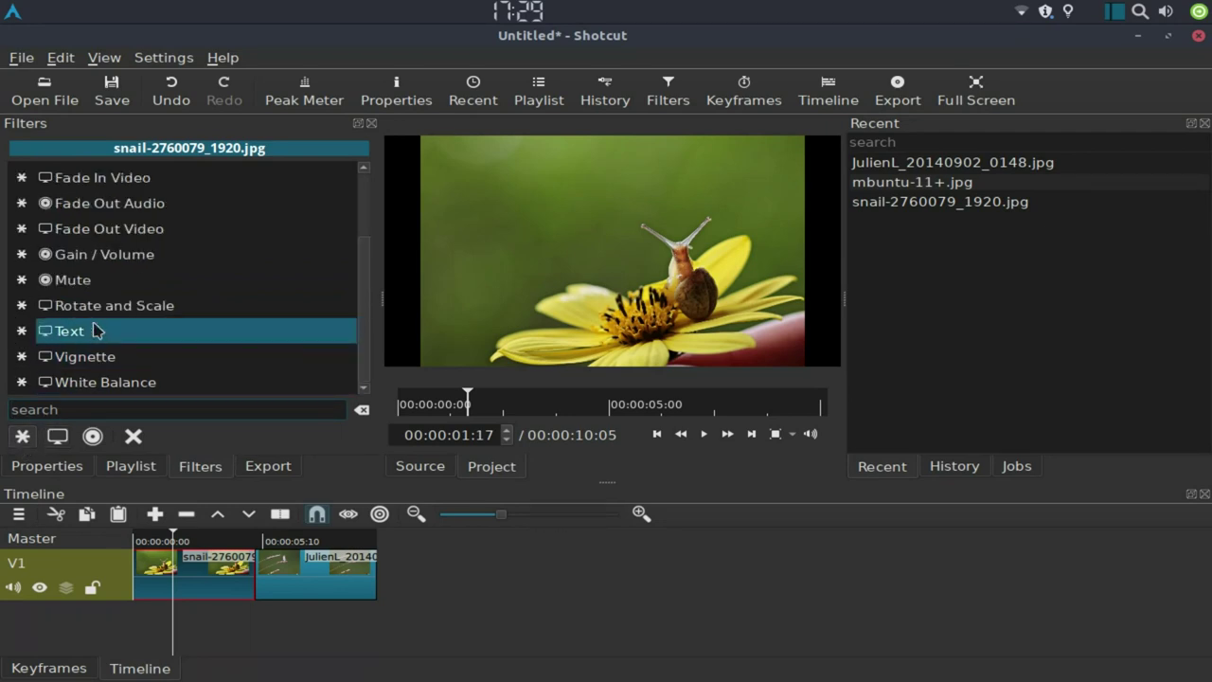
left_click(97, 330)
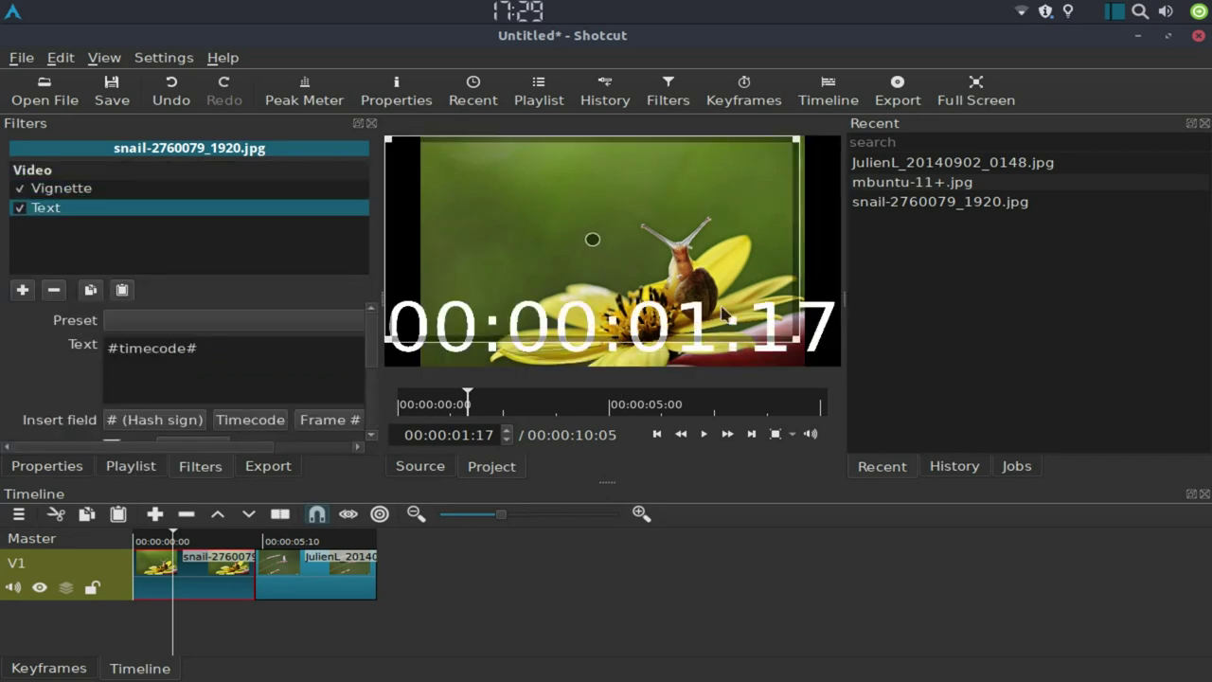
Step: Shrink the text box toward the upper left and replace #timecode# with 'snail' above 'حلزون'
left_click_drag(835, 365, 622, 248)
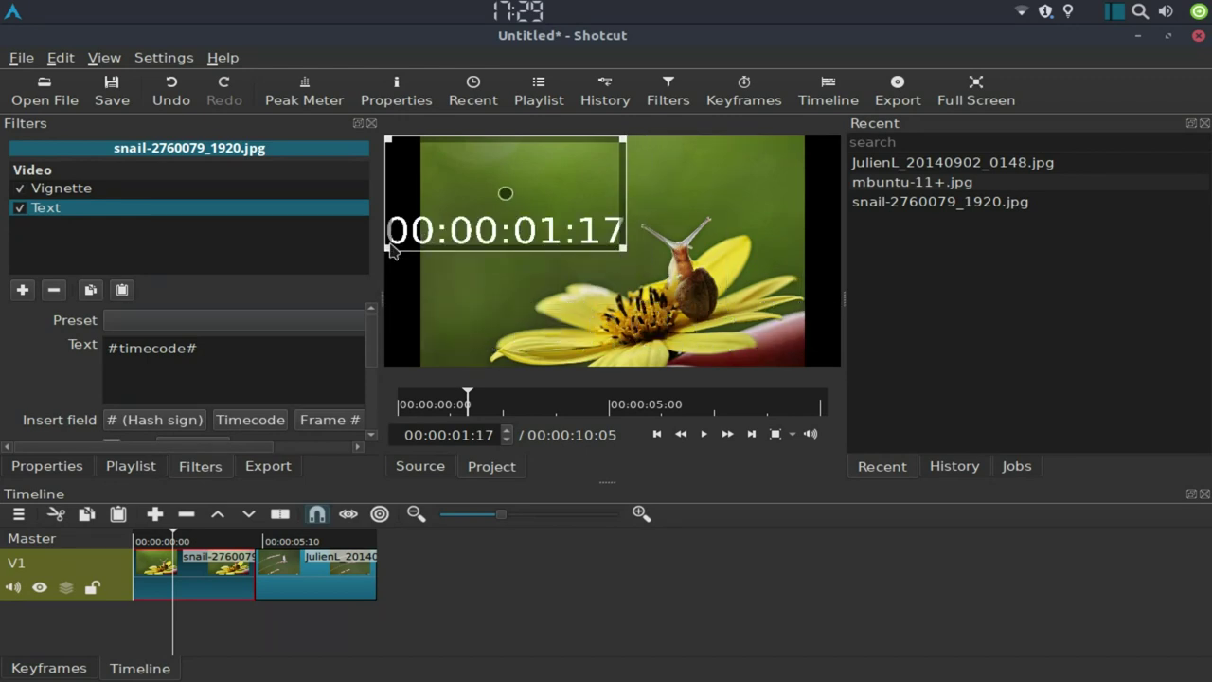
left_click_drag(385, 246, 419, 246)
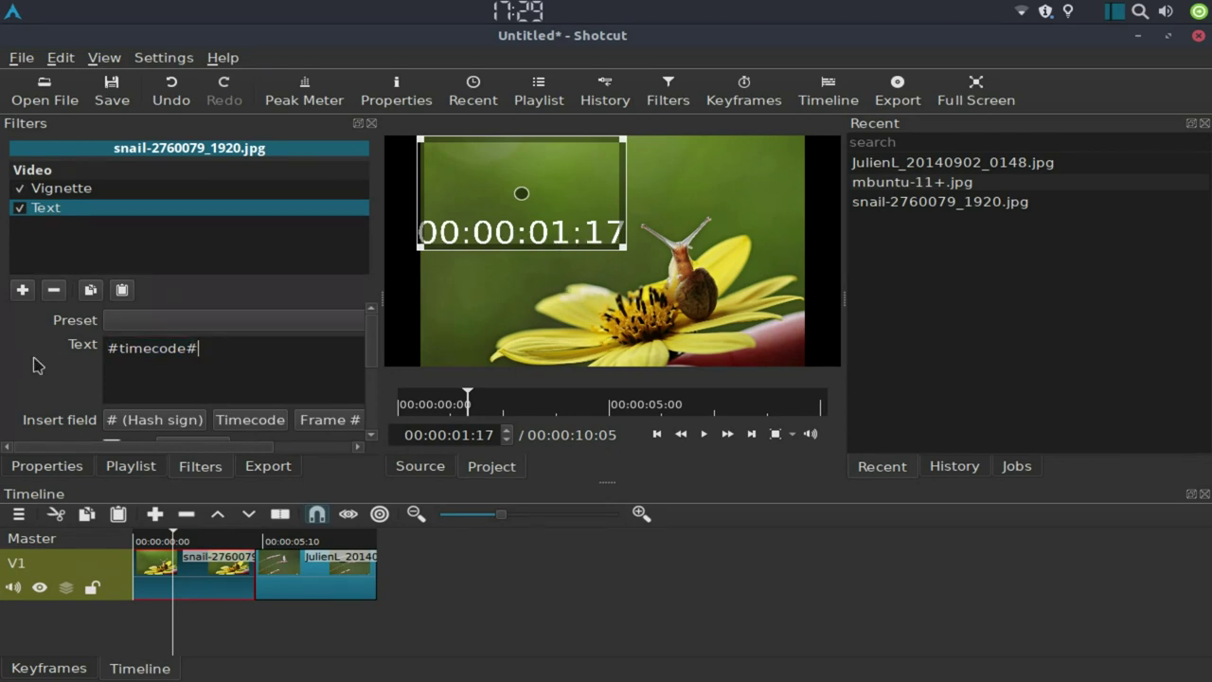
triple_click(149, 353)
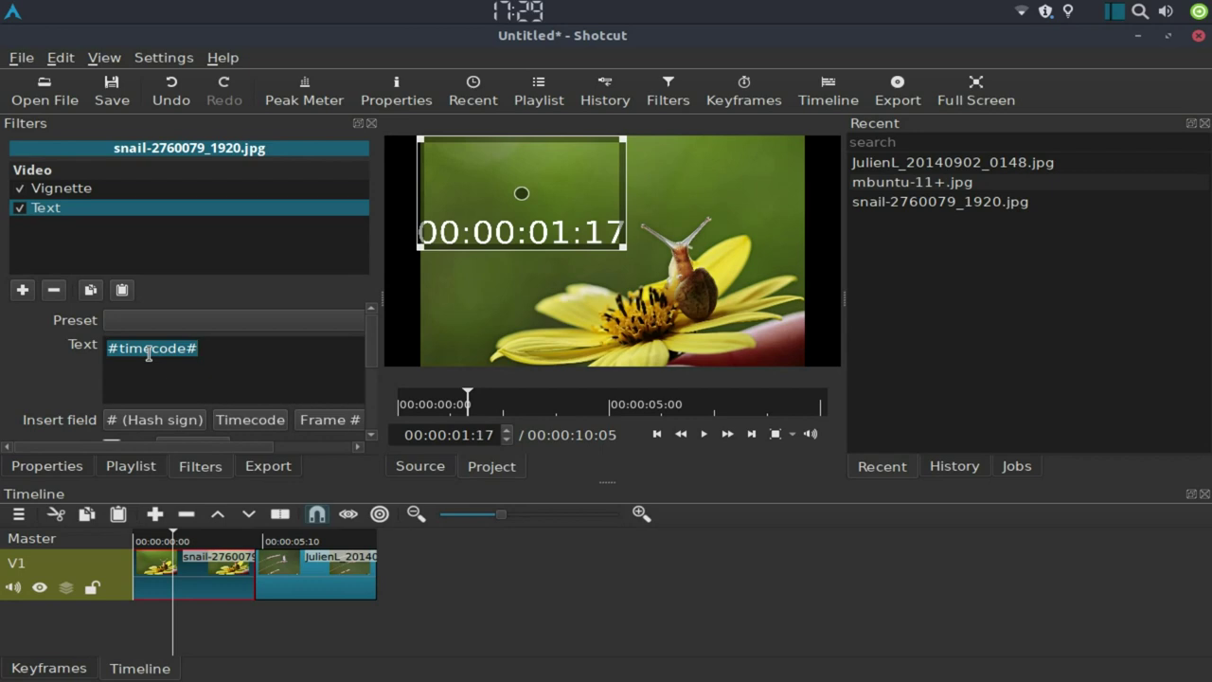
type("snail")
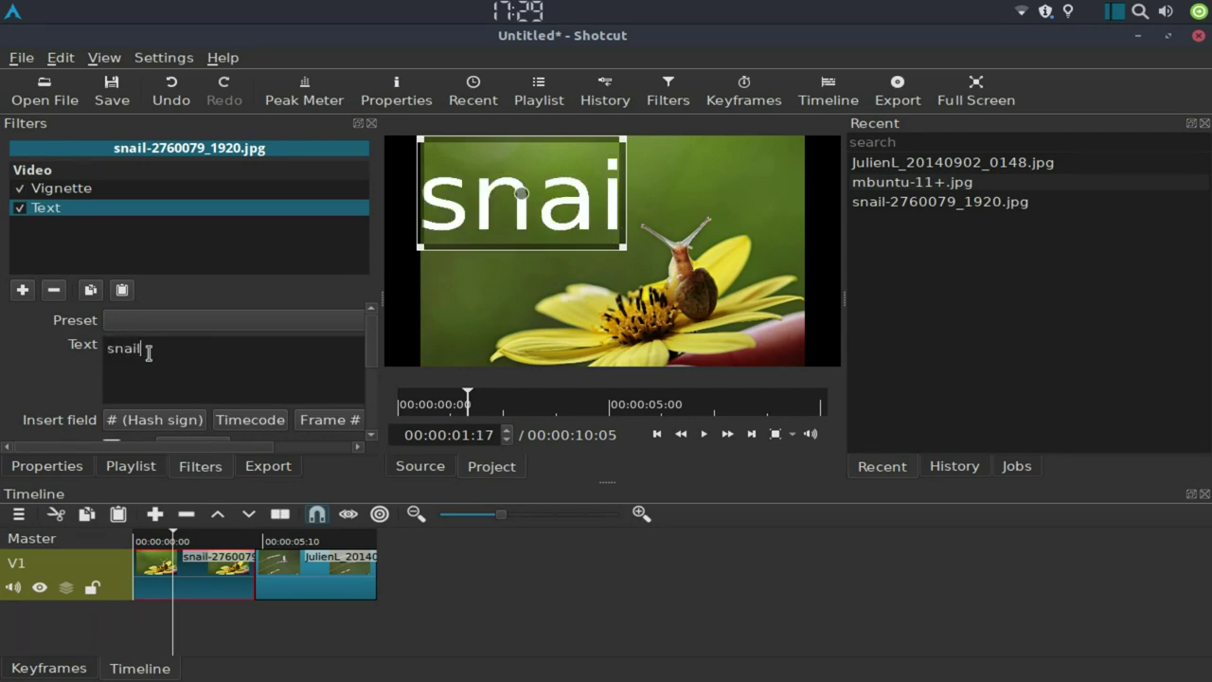
key("Return")
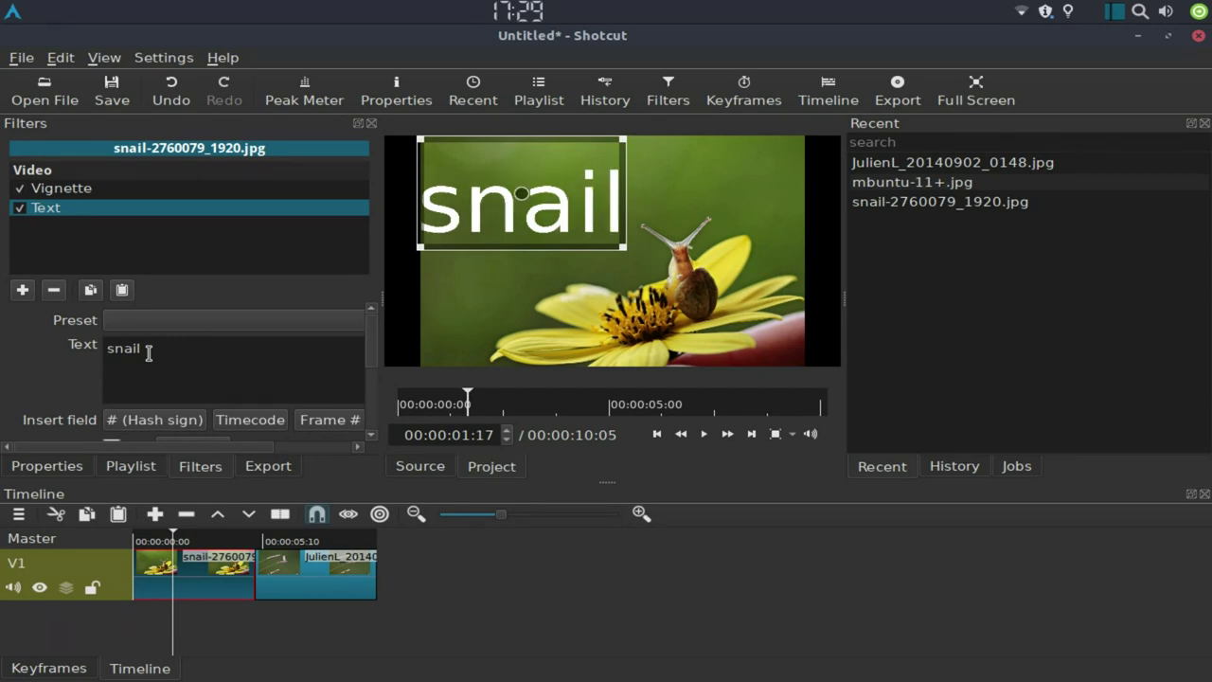
type("p")
key("BackSpace")
type("حل")
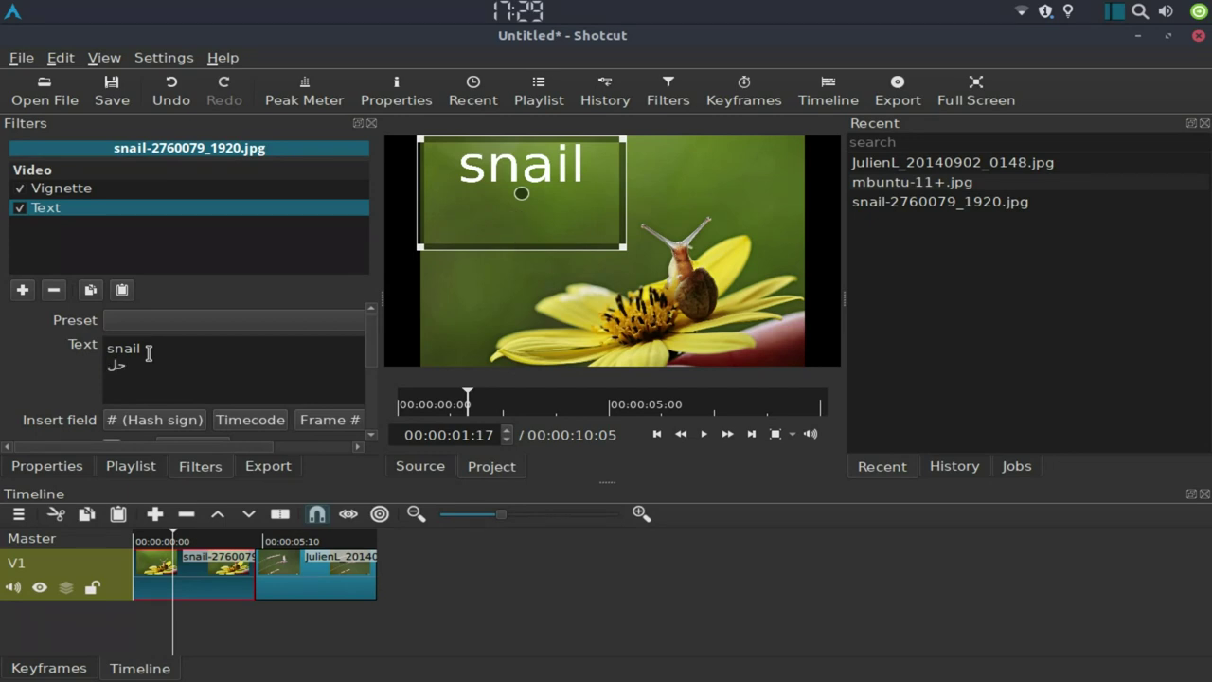
type("زون")
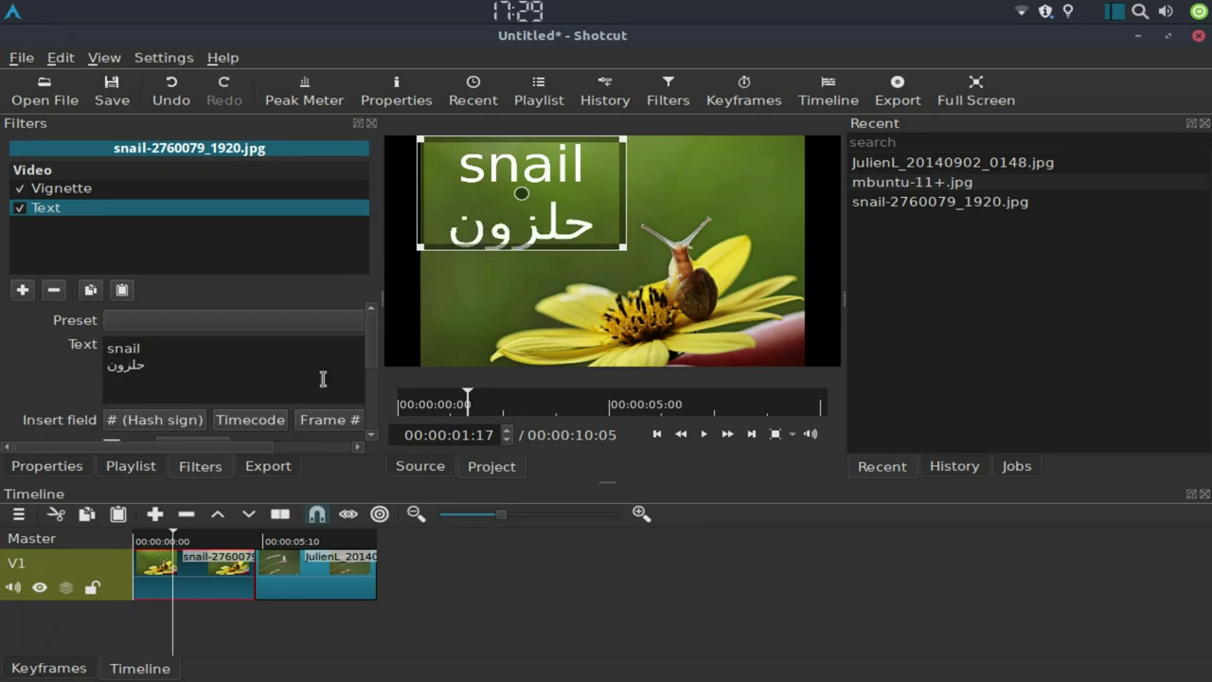
scroll(374, 369, "down", 2)
scroll(374, 369, "down", 2)
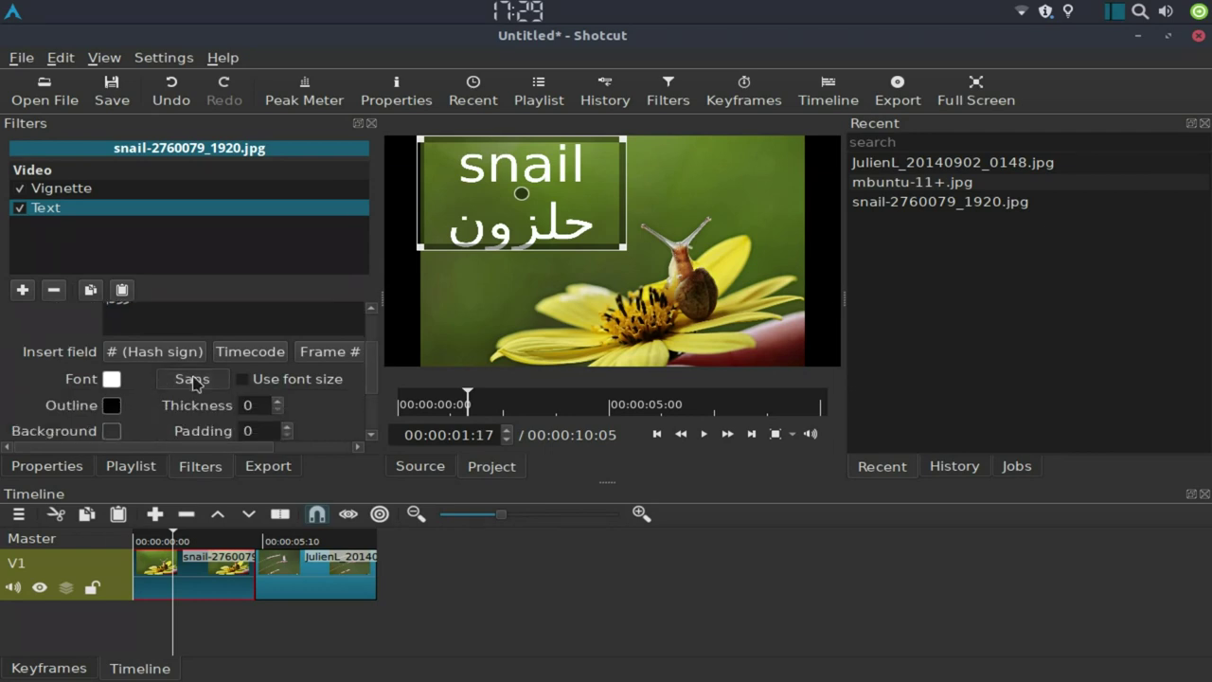
Step: Set the bilingual snail title's font to Droid Arabic Kufi
left_click(190, 378)
left_click(427, 243)
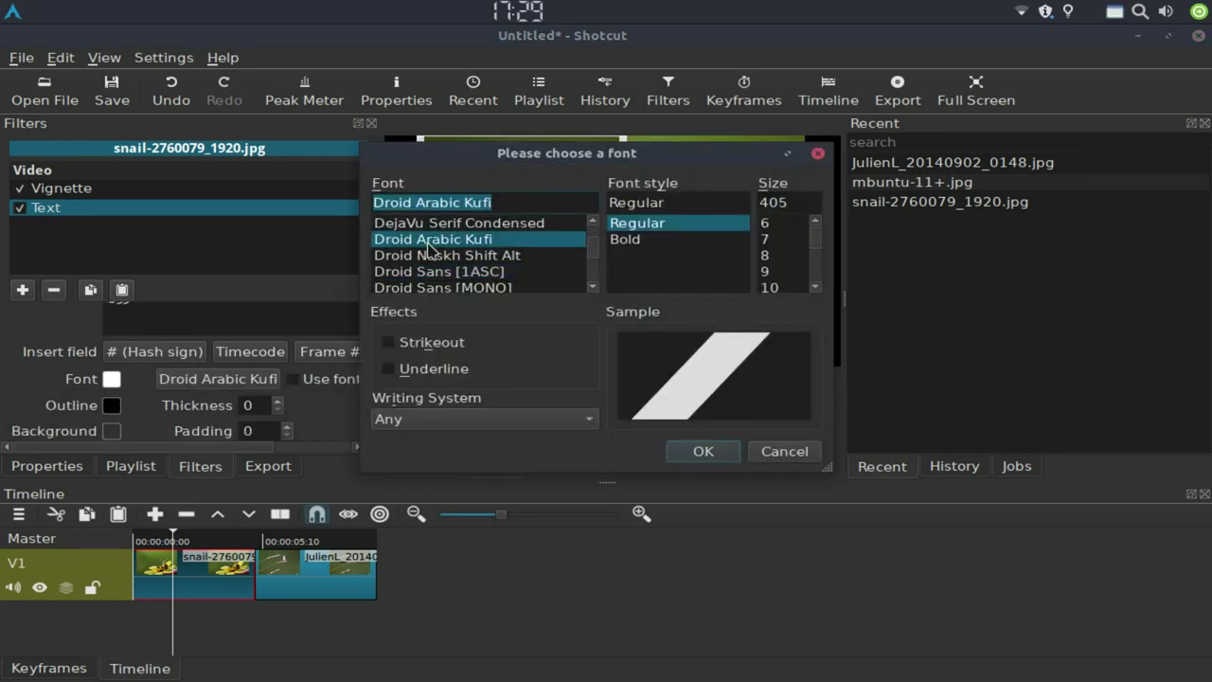
left_click(703, 451)
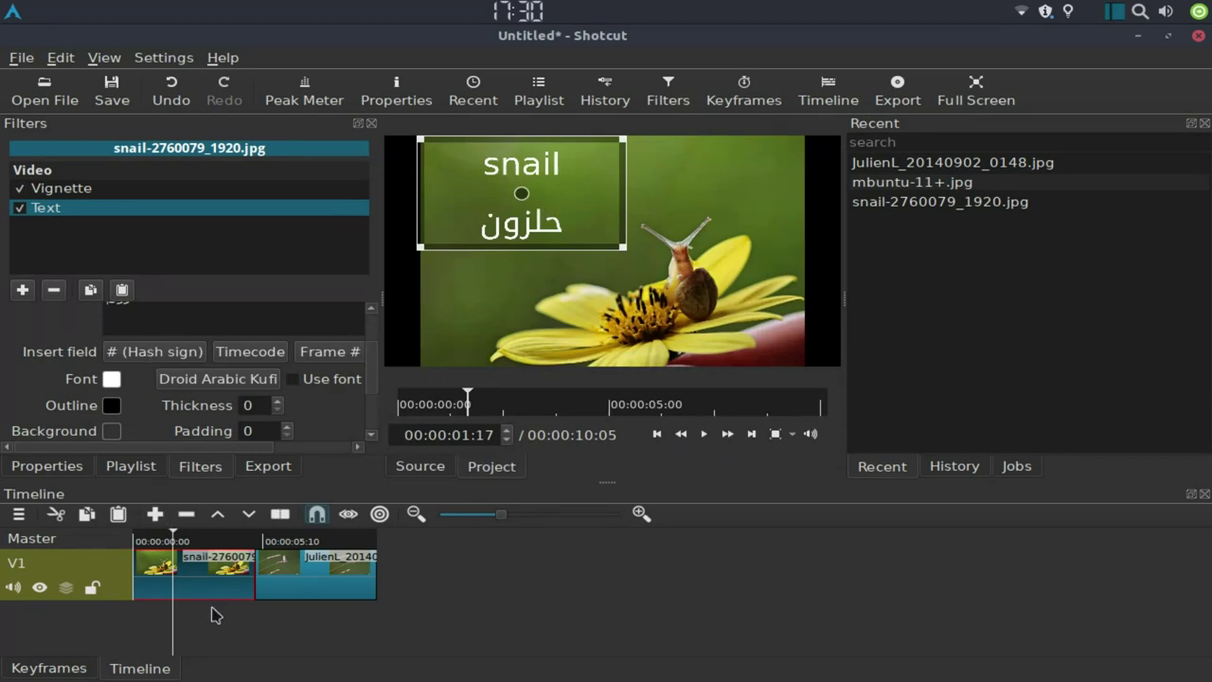
scroll(331, 455, "right", 4)
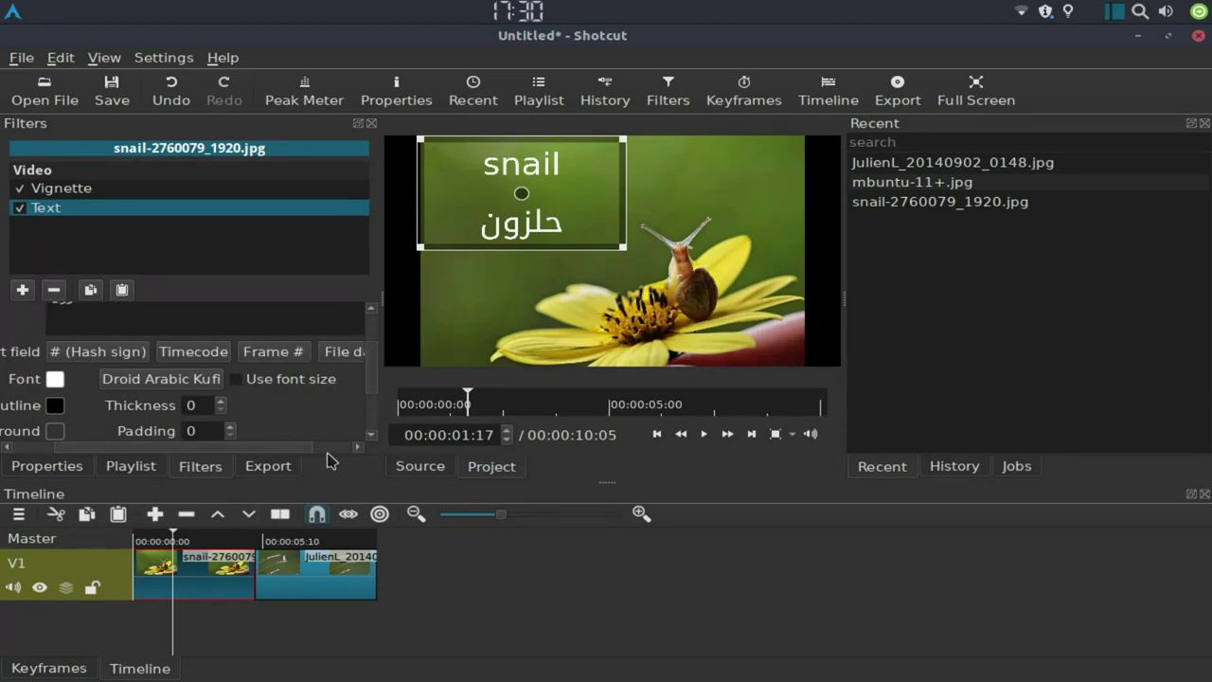
scroll(352, 388, "down", 3)
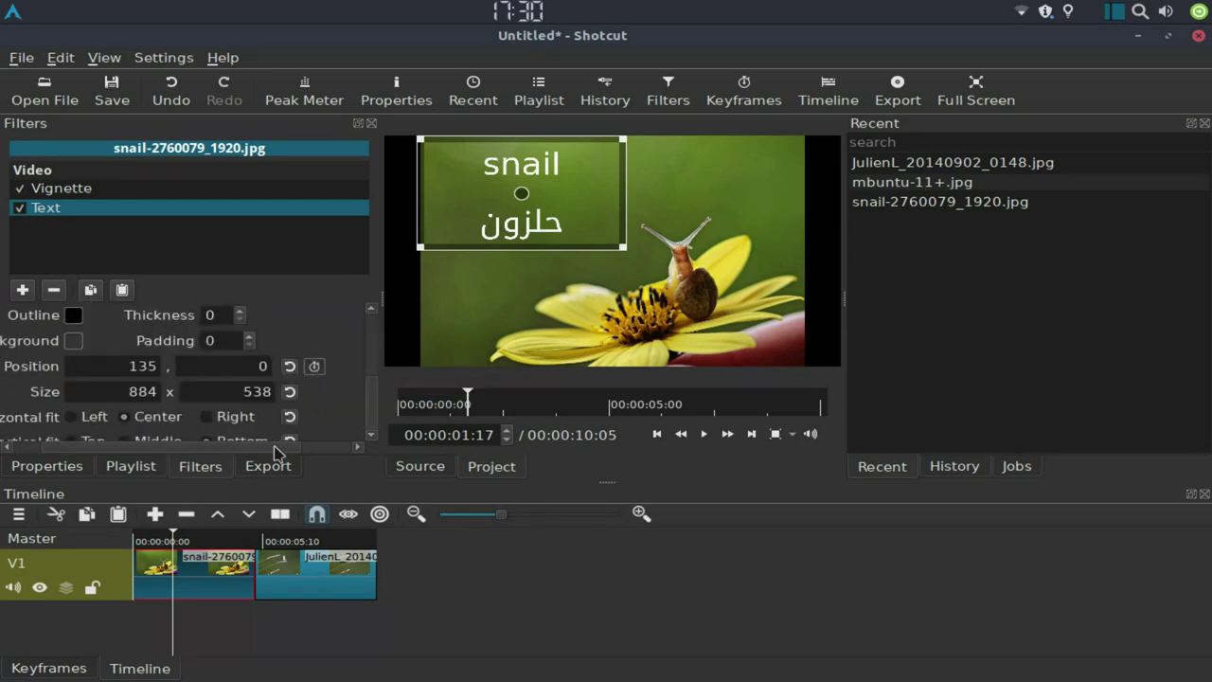
Step: Turn on Position/Size keyframing for the title, with the first keyframe at the snail clip's start
left_click(315, 369)
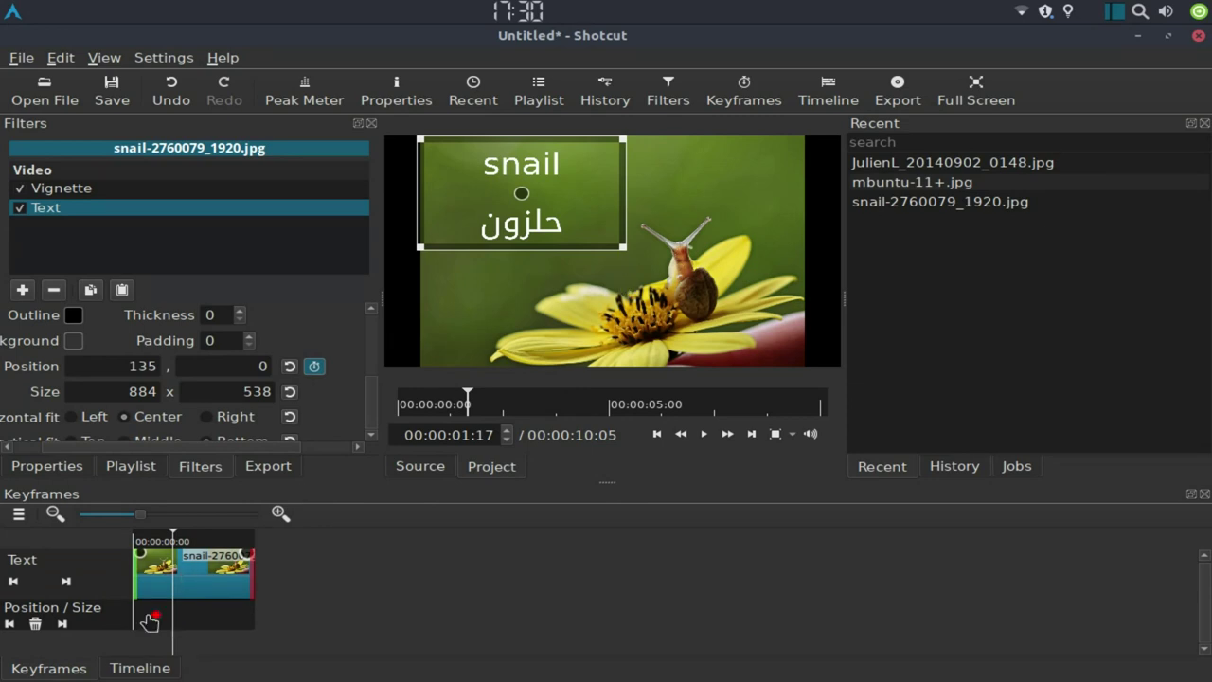
left_click_drag(150, 620, 122, 625)
left_click(10, 625)
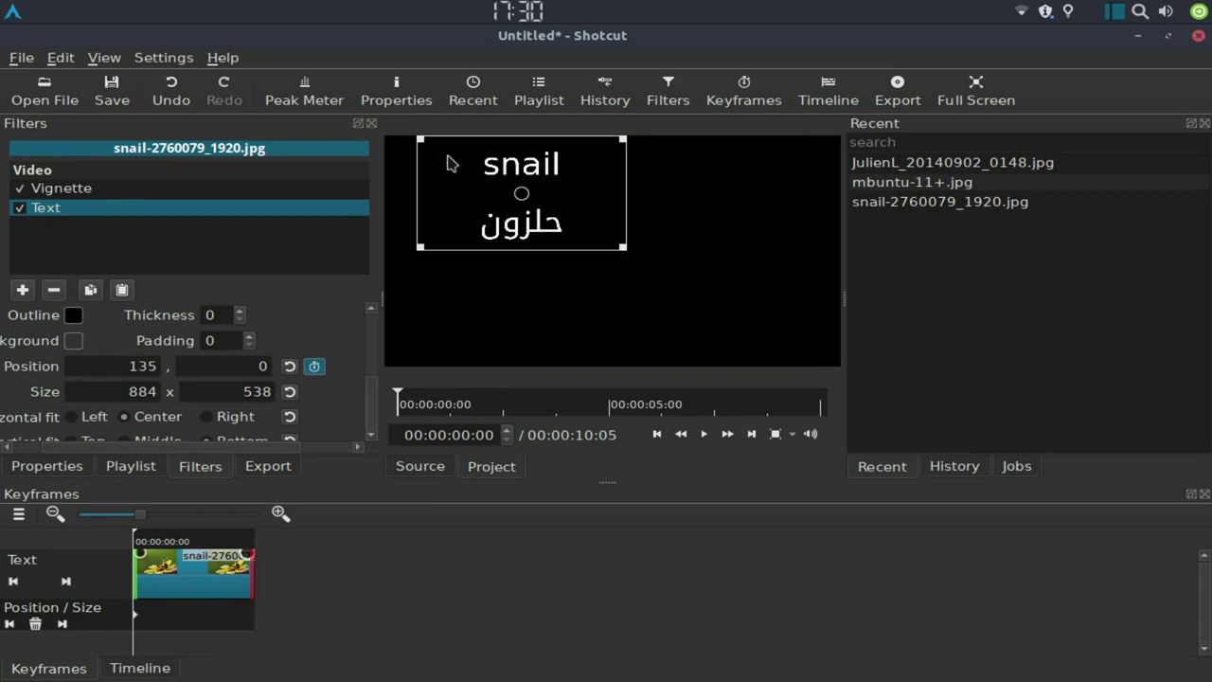
Step: Shrink the title box to 60×36 at 458,315 on the clip's first frame
left_click_drag(622, 248, 620, 247)
scroll(481, 170, "down", 5)
scroll(464, 159, "down", 1)
left_click_drag(452, 156, 453, 189)
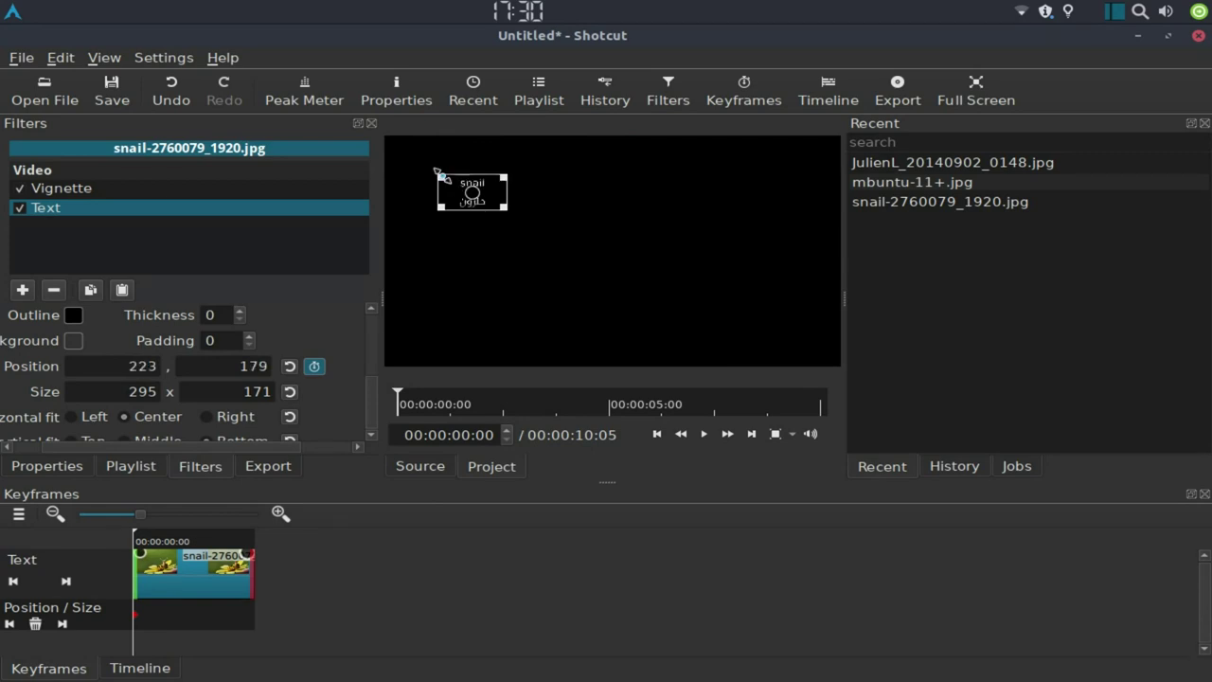
scroll(483, 197, "down", 3)
scroll(490, 200, "down", 1)
scroll(494, 201, "down", 4)
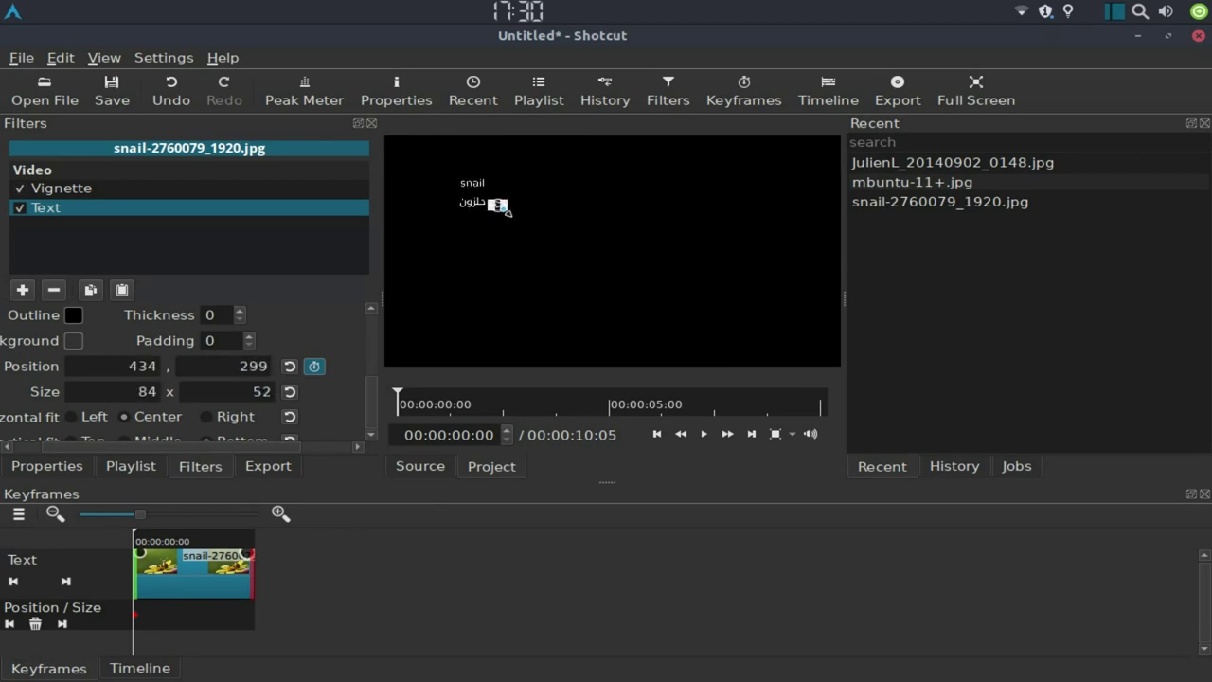
scroll(504, 215, "down", 1)
scroll(508, 217, "down", 1)
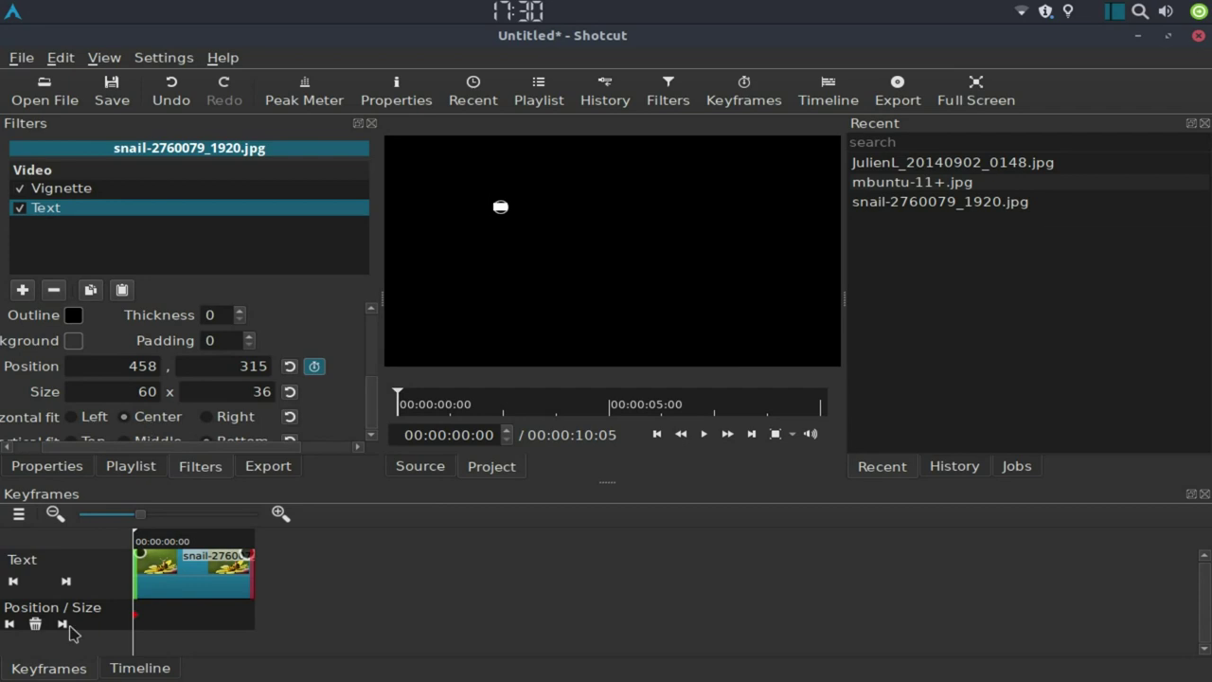
left_click(162, 613)
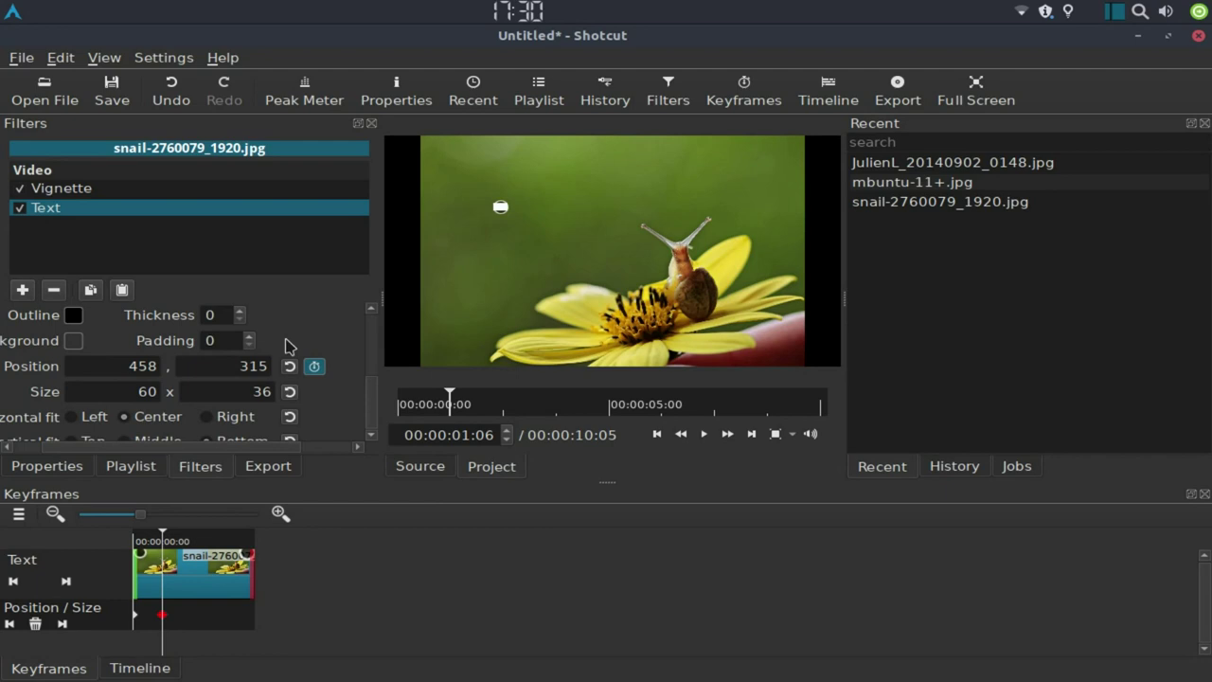
Step: At 00:00:01:06, enlarge the title box to 689×446 around the text
scroll(229, 363, "up", 2)
scroll(229, 363, "up", 1)
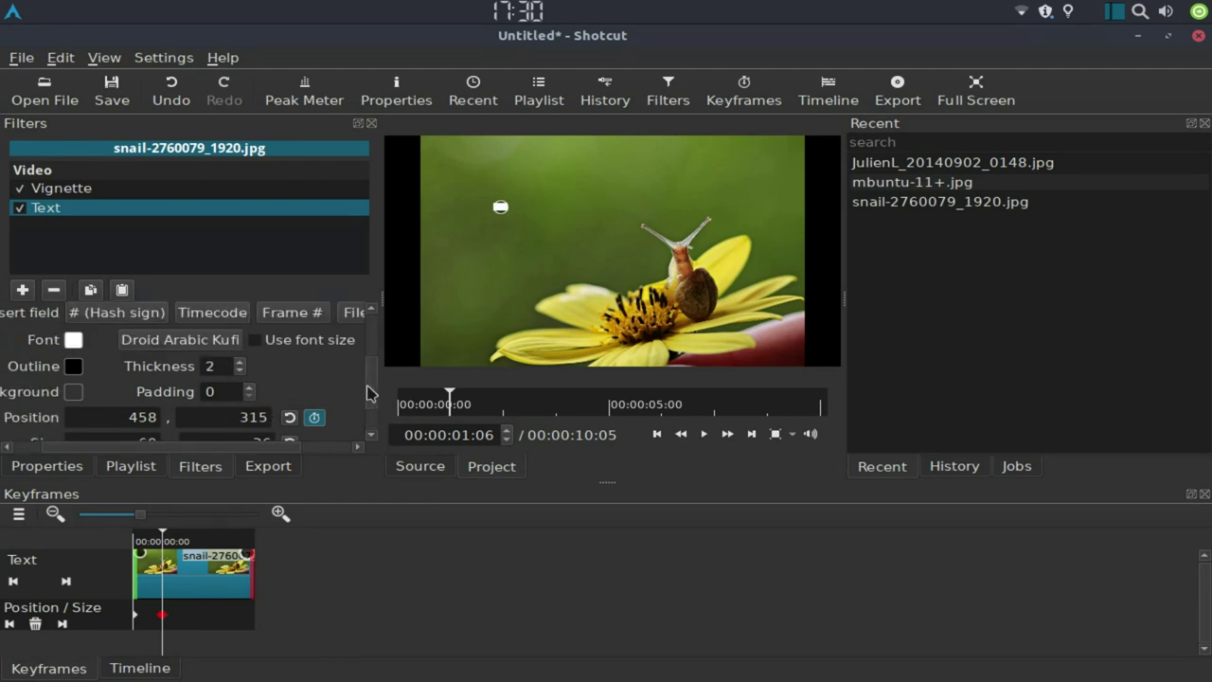
scroll(370, 393, "down", 1)
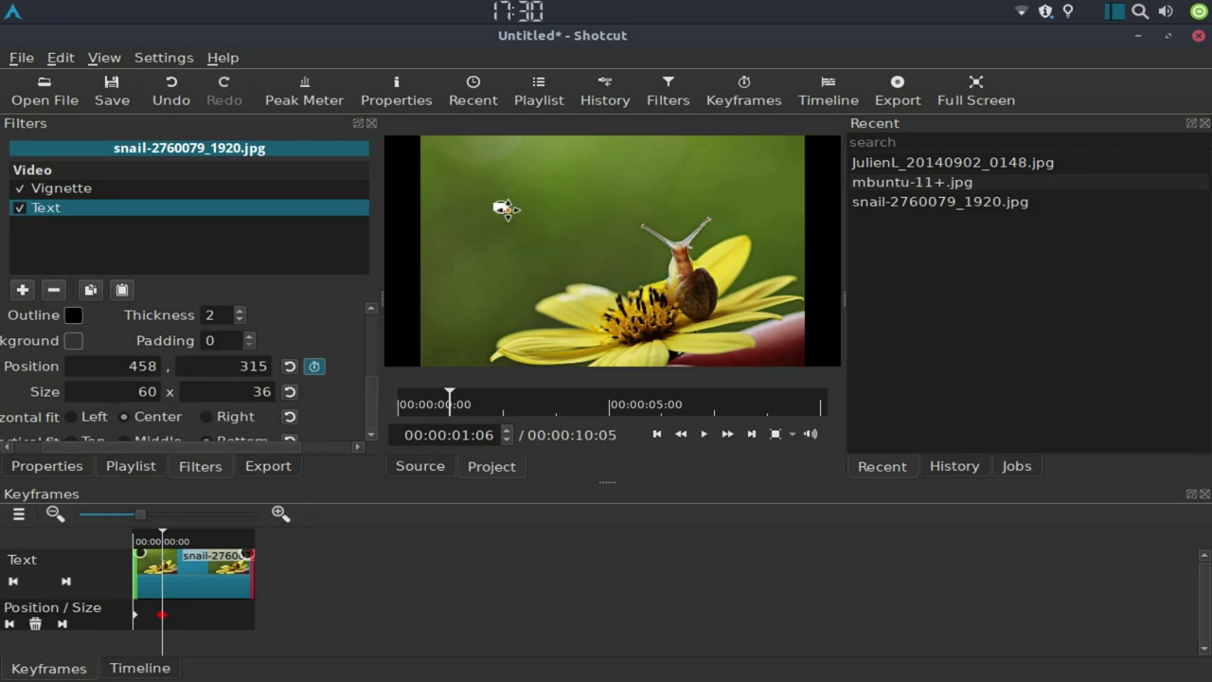
left_click_drag(503, 211, 583, 302)
left_click_drag(493, 205, 441, 163)
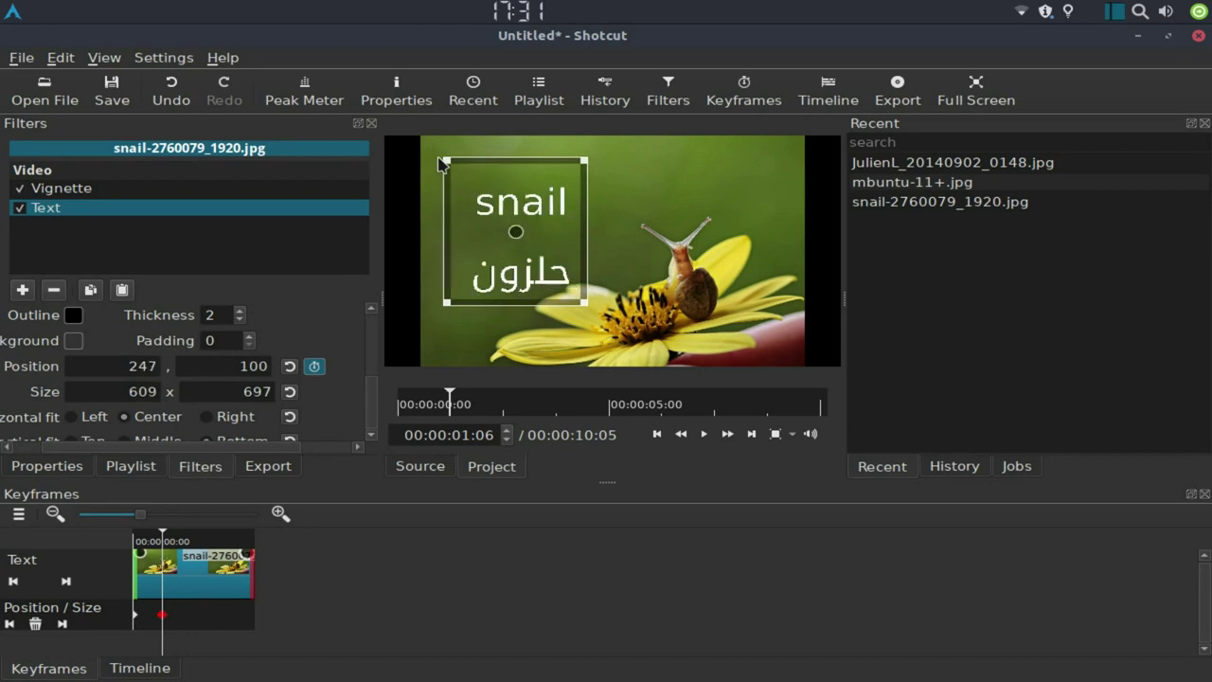
mouse_move(583, 303)
left_mouse_down()
mouse_move(611, 223)
mouse_move(599, 241)
left_mouse_up()
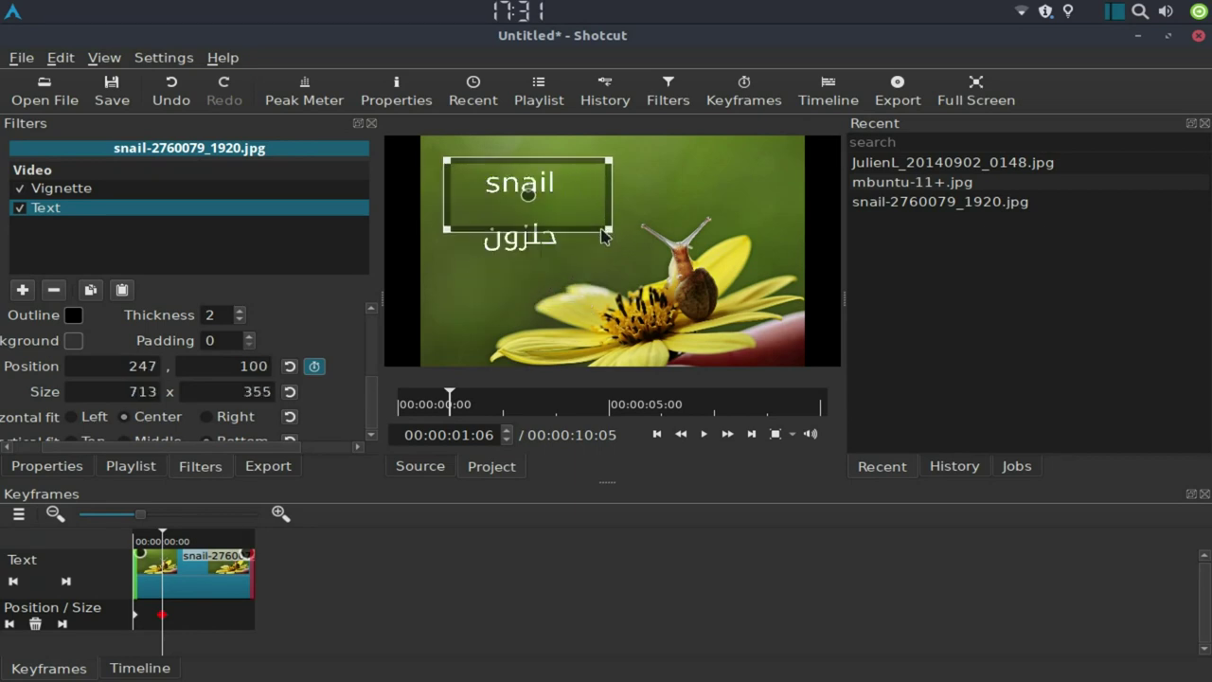
left_click_drag(601, 240, 605, 249)
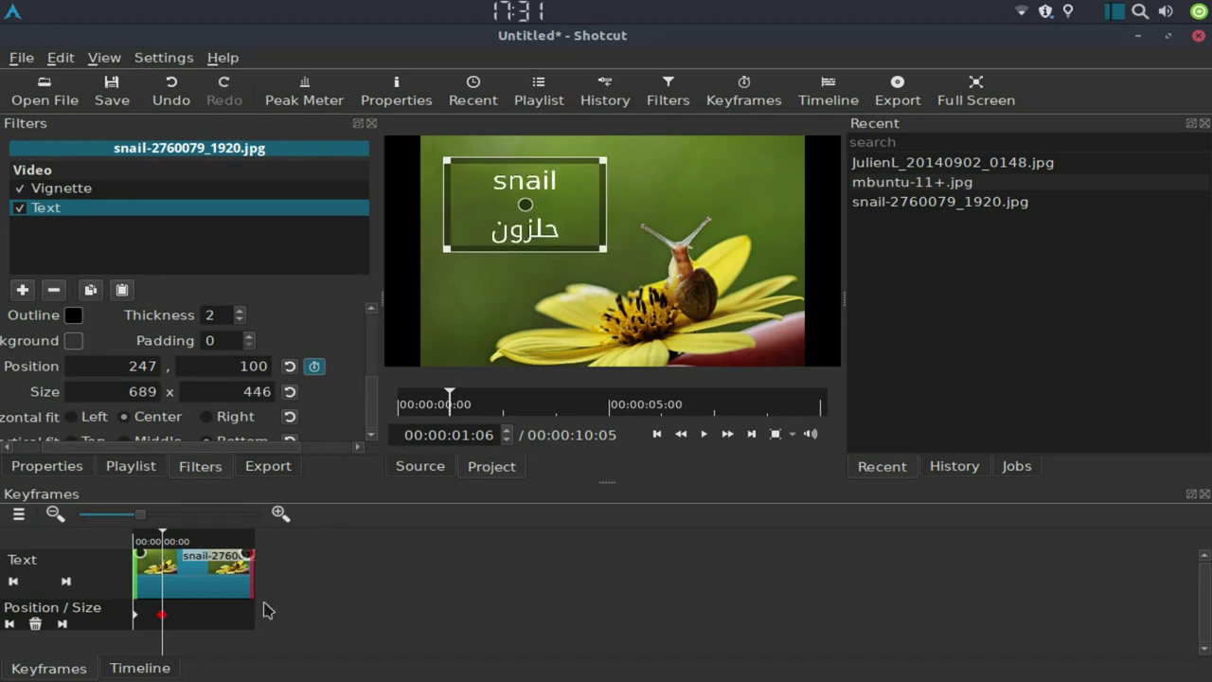
Step: At the snail clip's end (00:00:05:02), shrink the title to 72×52 at 570,291
left_click(215, 541)
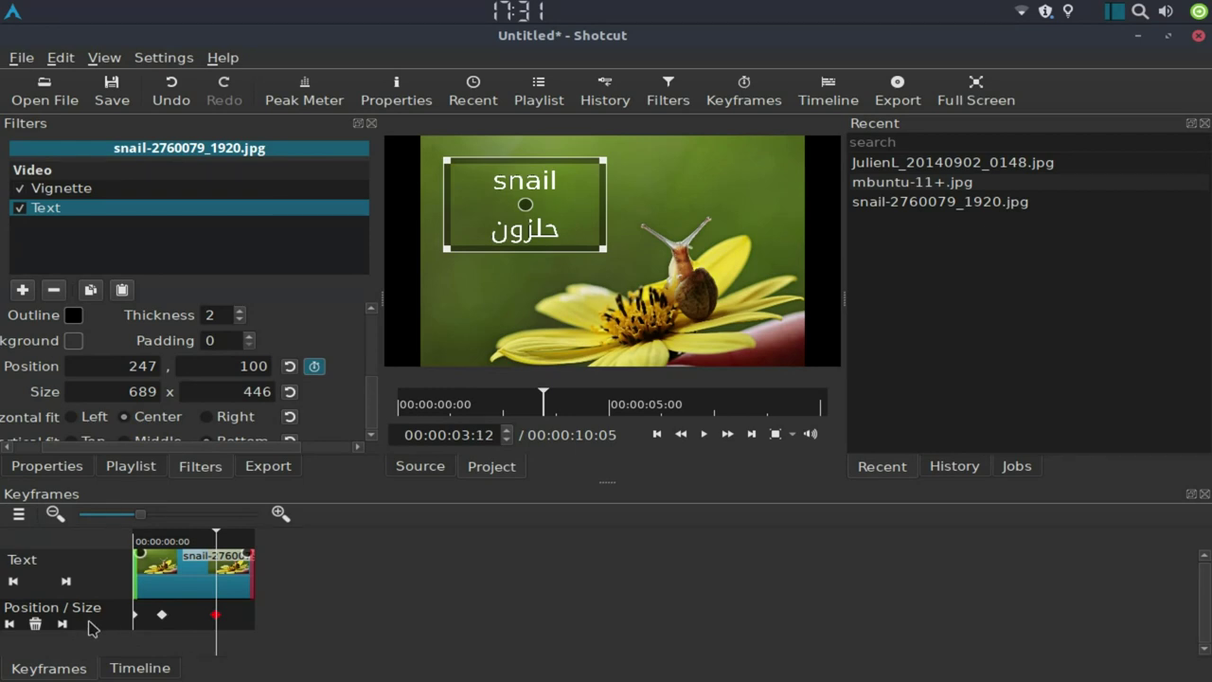
left_click(65, 581)
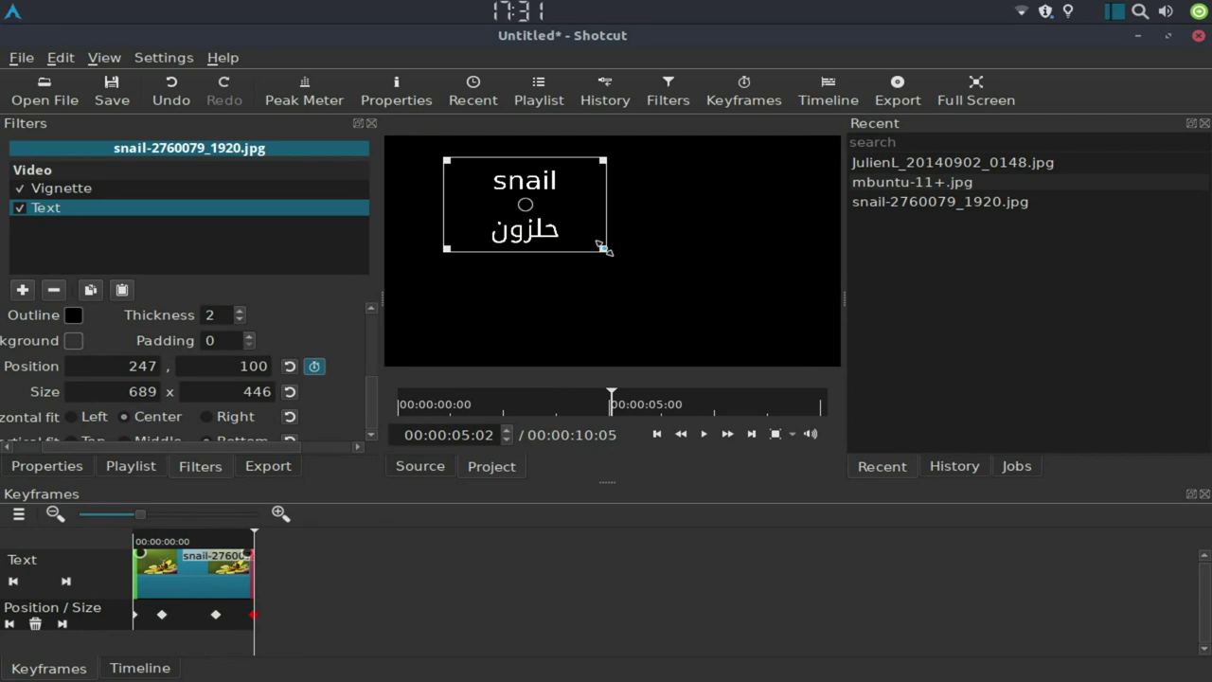
left_click_drag(602, 248, 599, 245)
key("ctrl+z")
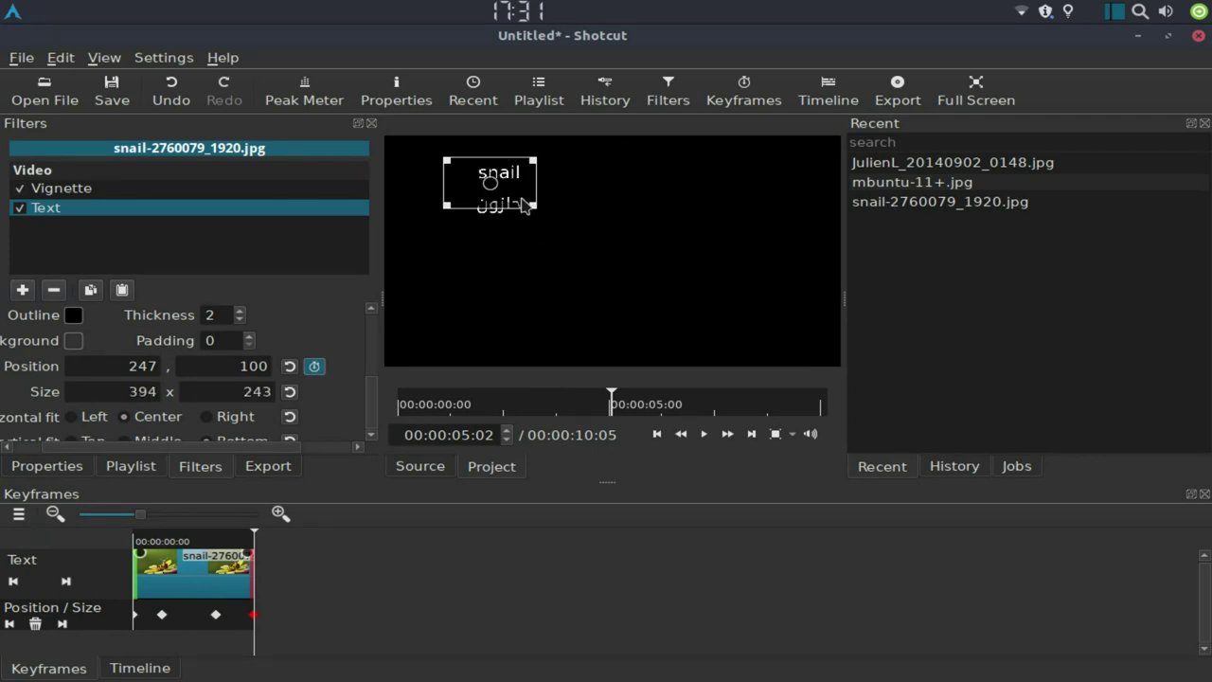
left_click_drag(446, 159, 535, 211)
left_click(13, 580)
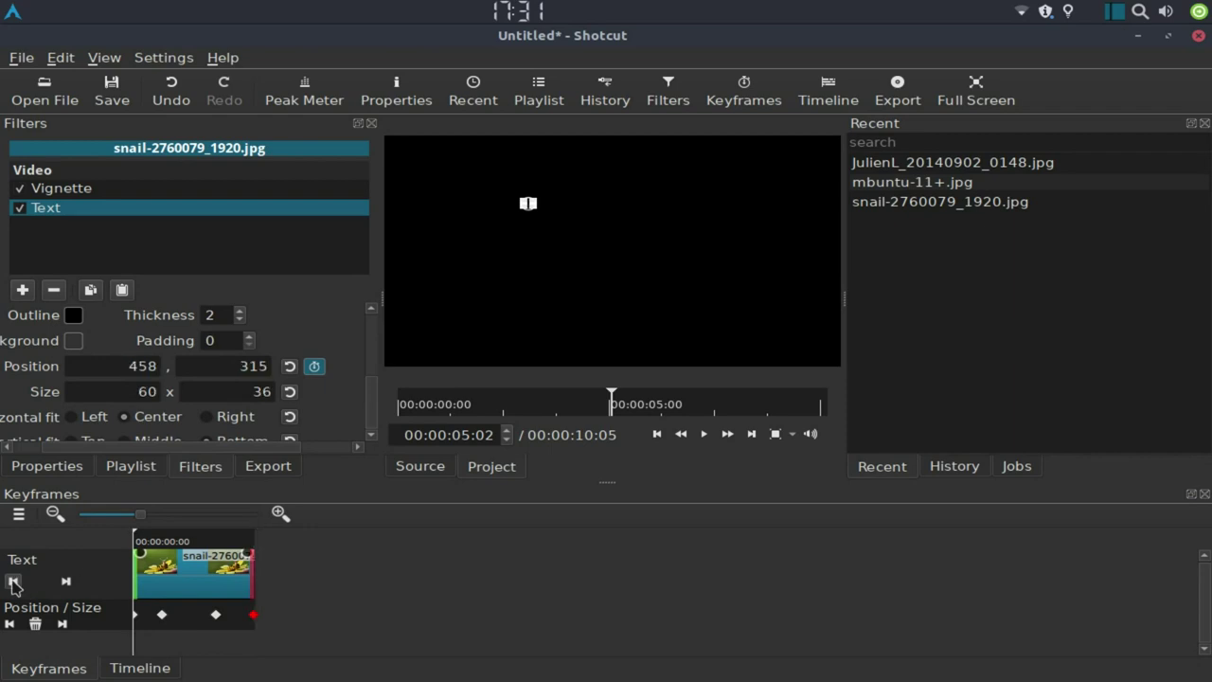
left_click(702, 433)
left_click(197, 189)
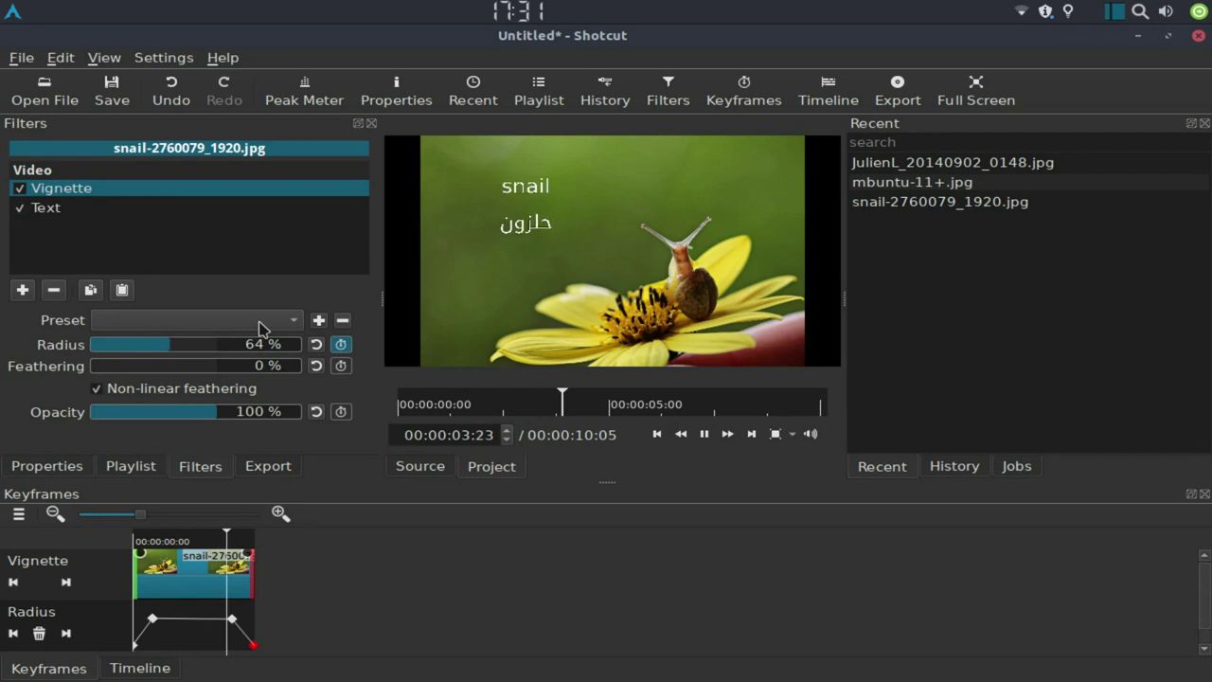
left_click(703, 434)
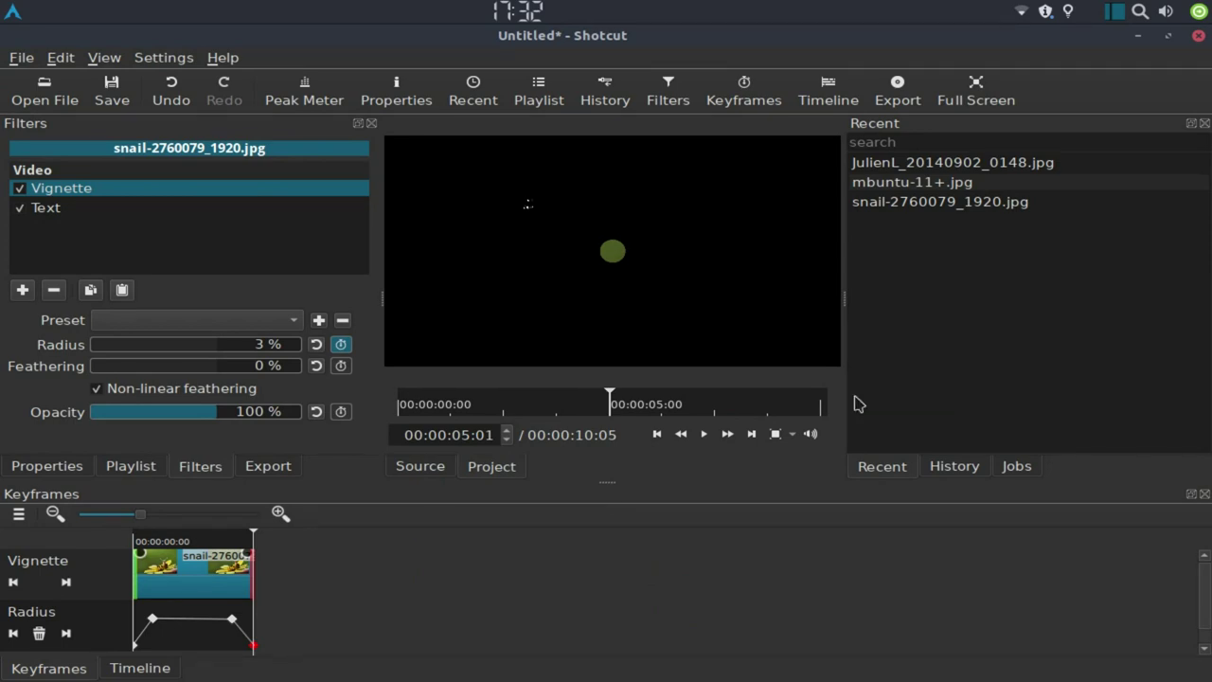
left_click(1086, 14)
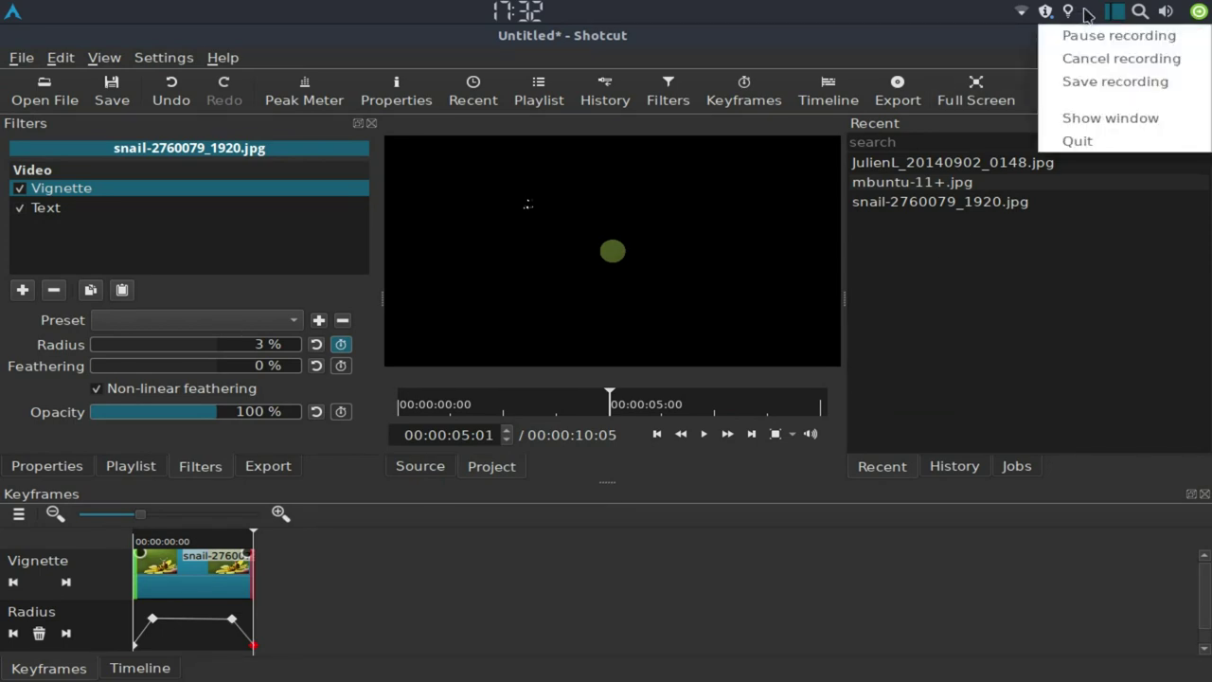
left_click(1098, 81)
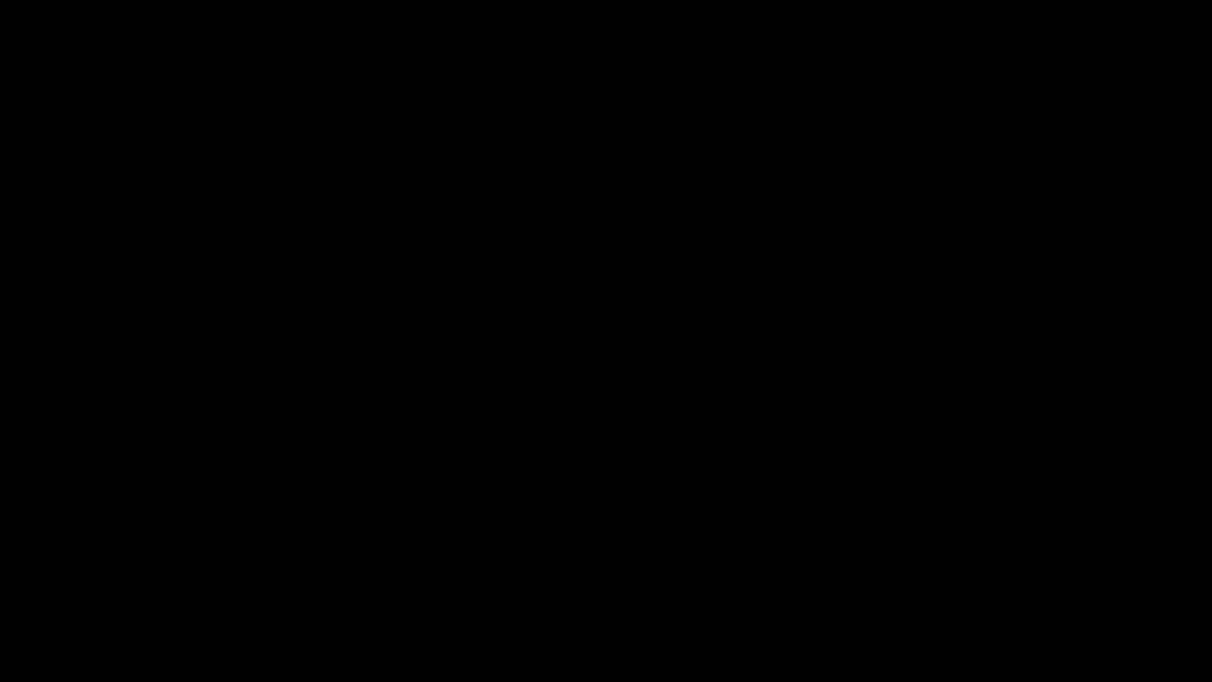